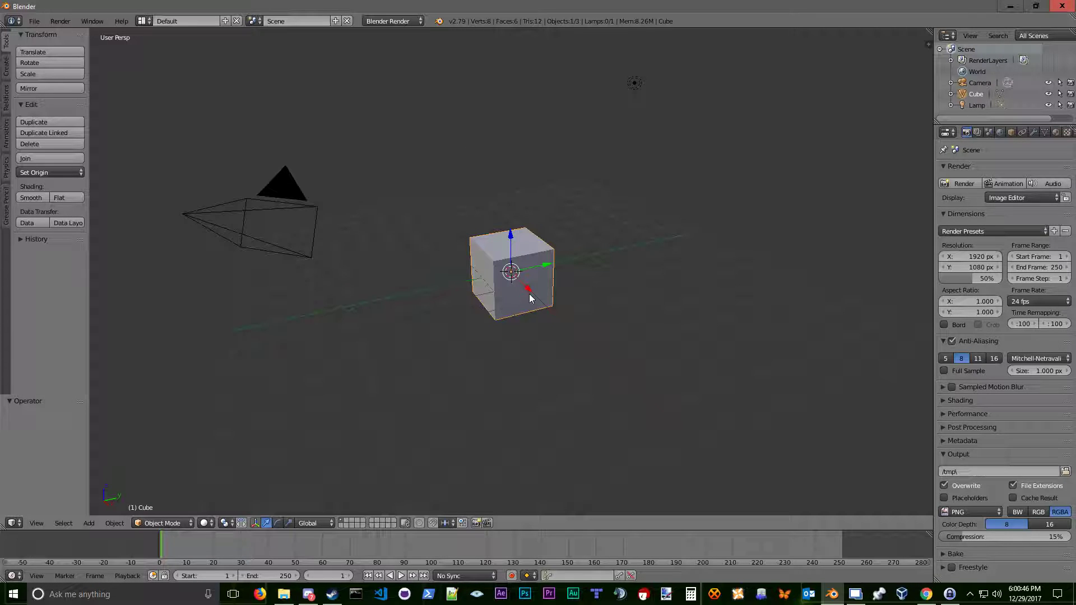
Nudge the default cube along X to about -0.045, cancelling a second free move.
key("g")
key("x")
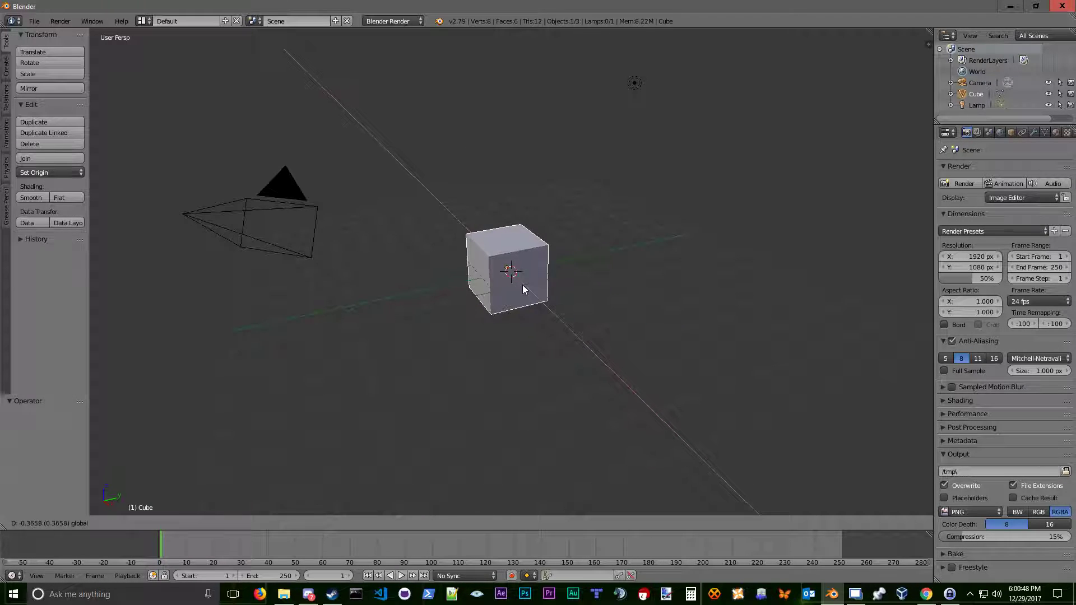
left_click(527, 291)
key("g")
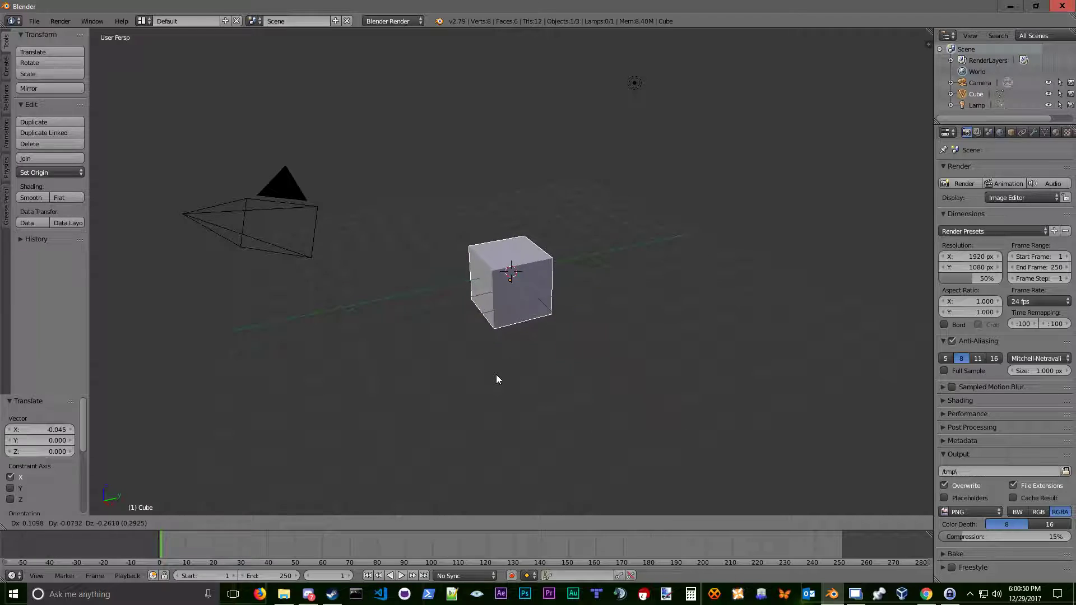
key("Escape")
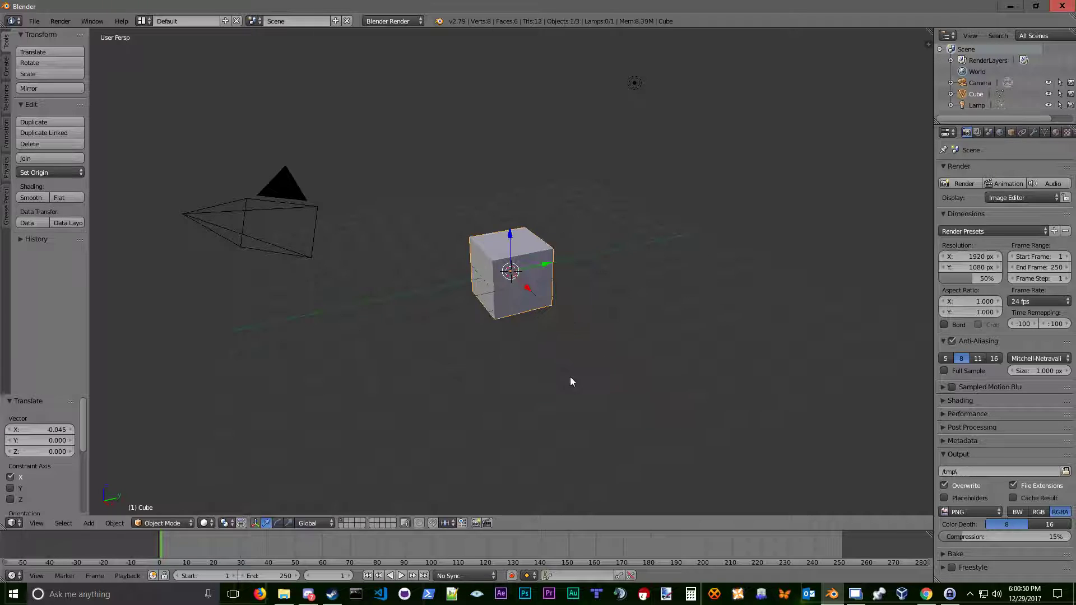
Switch to Google Chrome showing the 'free 3d models' search results.
left_click(925, 598)
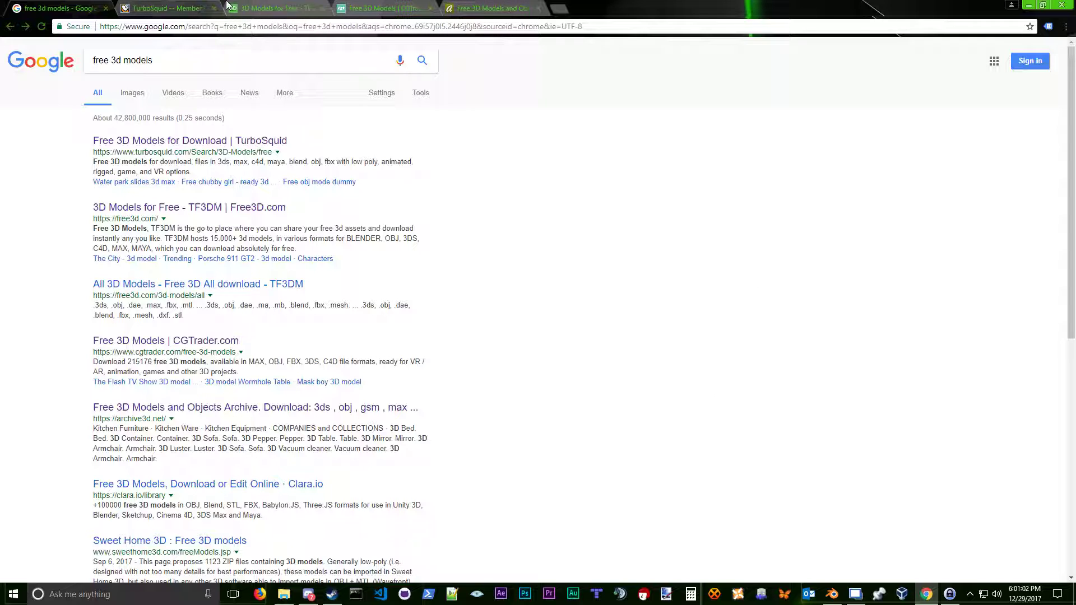
Move from the CGTrader tab to the Free3D site and look over its page.
left_click(386, 8)
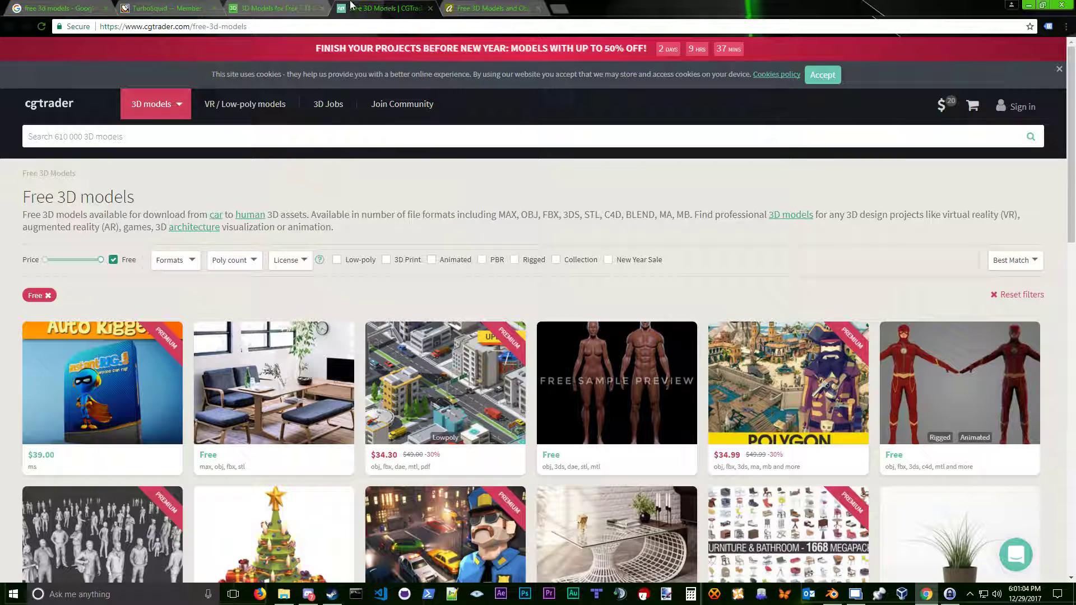
left_click(267, 6)
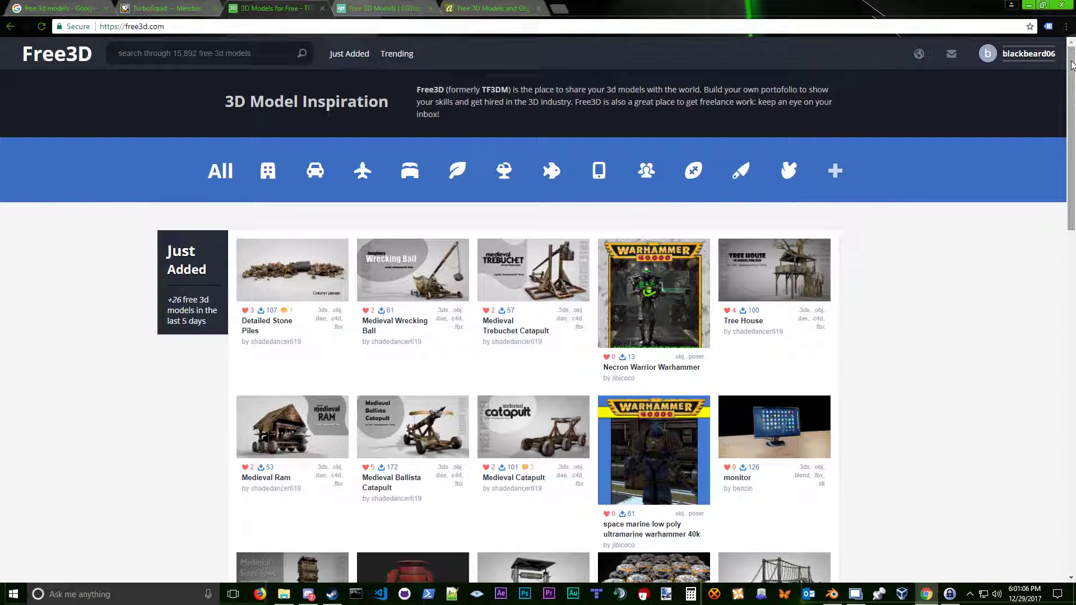
scroll(150, 490, "down", 2)
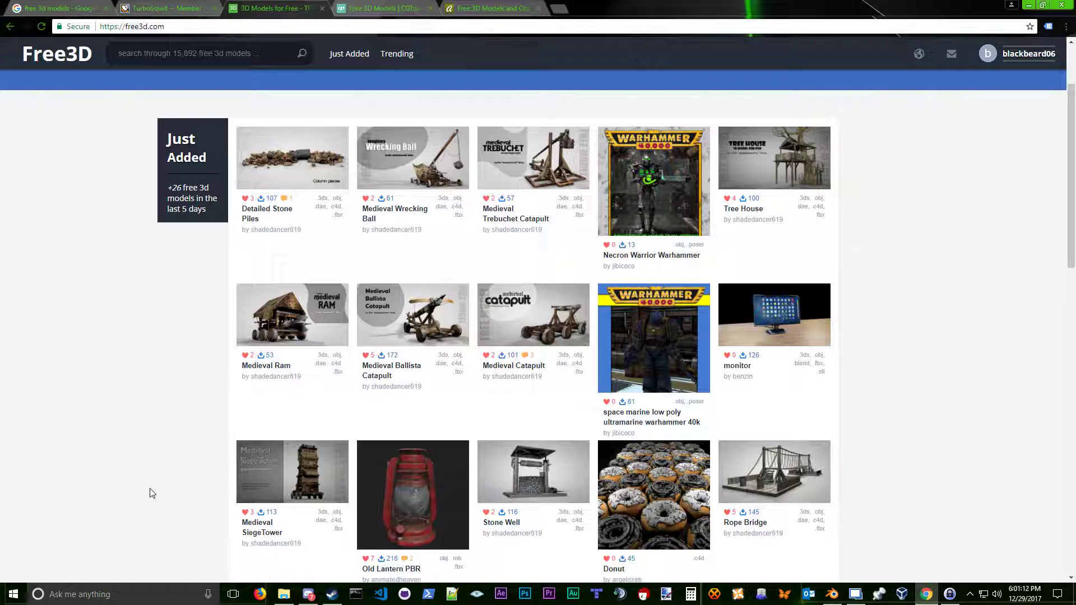
scroll(269, 376, "up", 2)
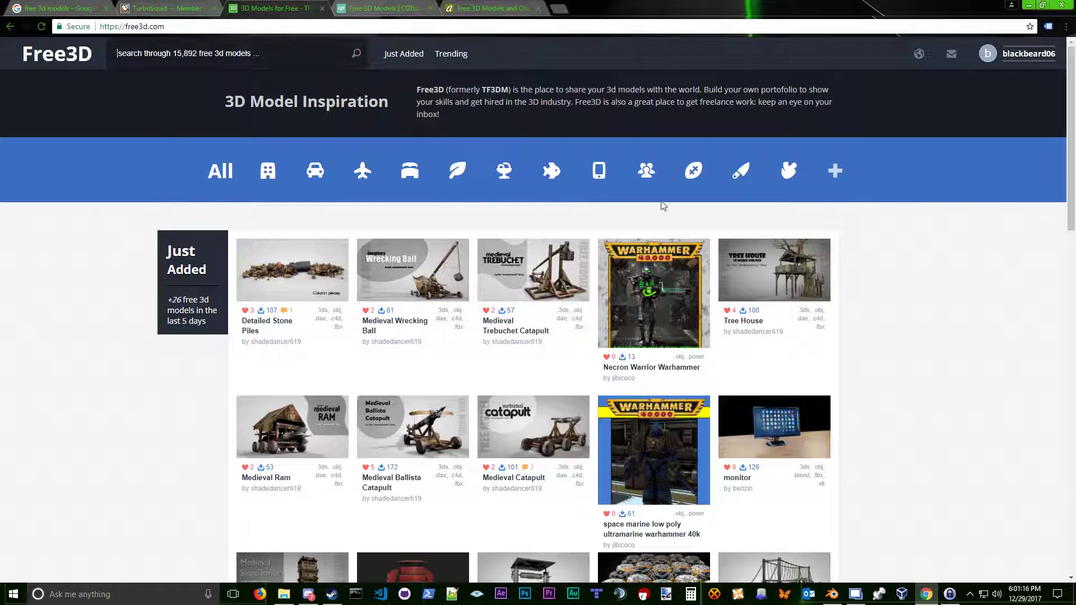
Enter 'low poly gun' in Free3D's model search using the suggestion list.
type("loy")
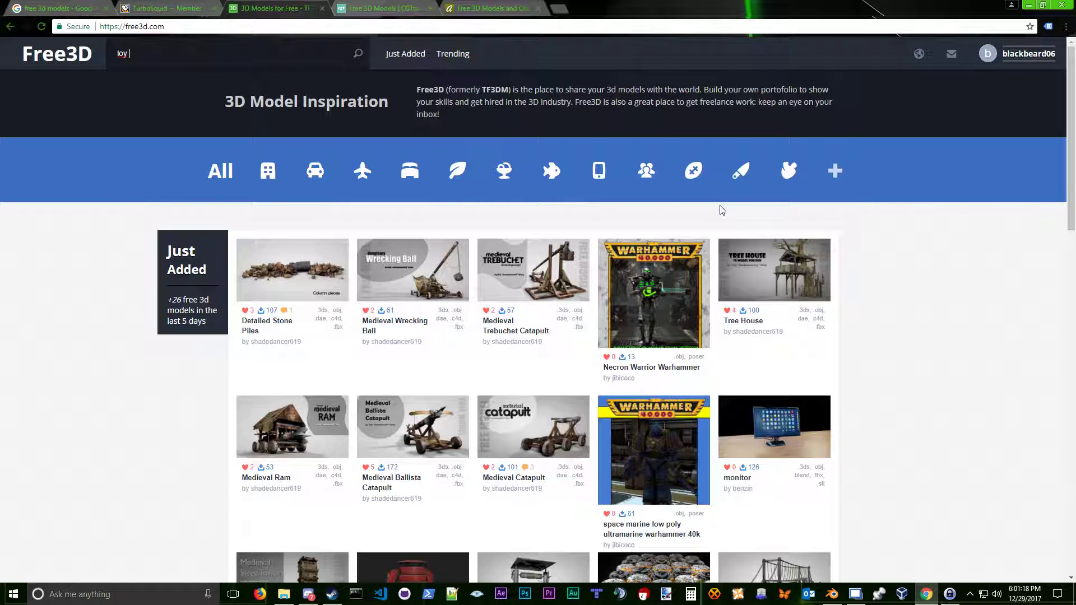
key("BackSpace")
type("w")
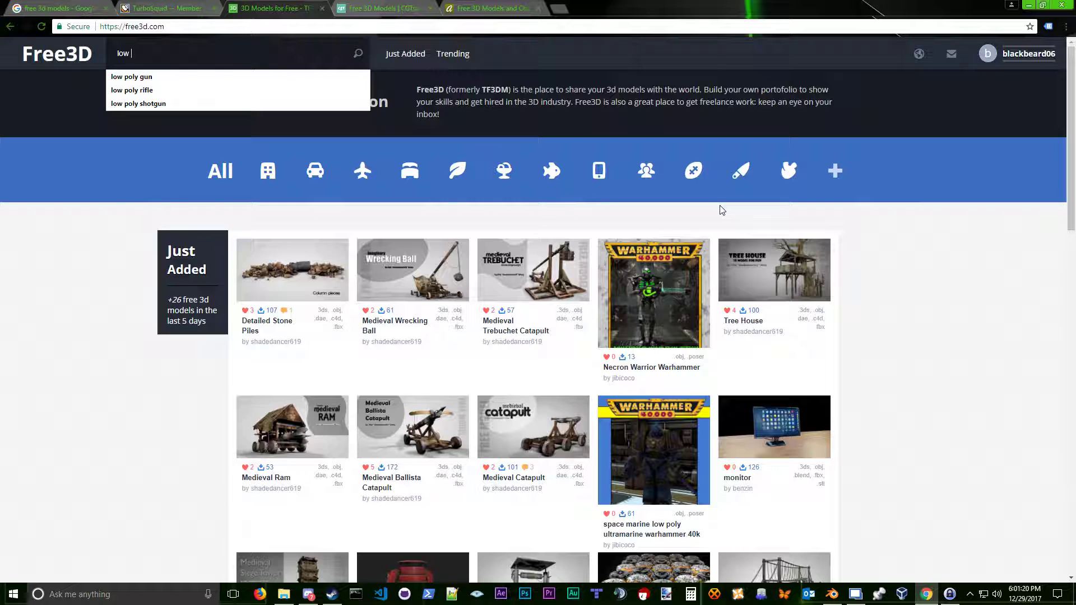
key("Down")
key("Return")
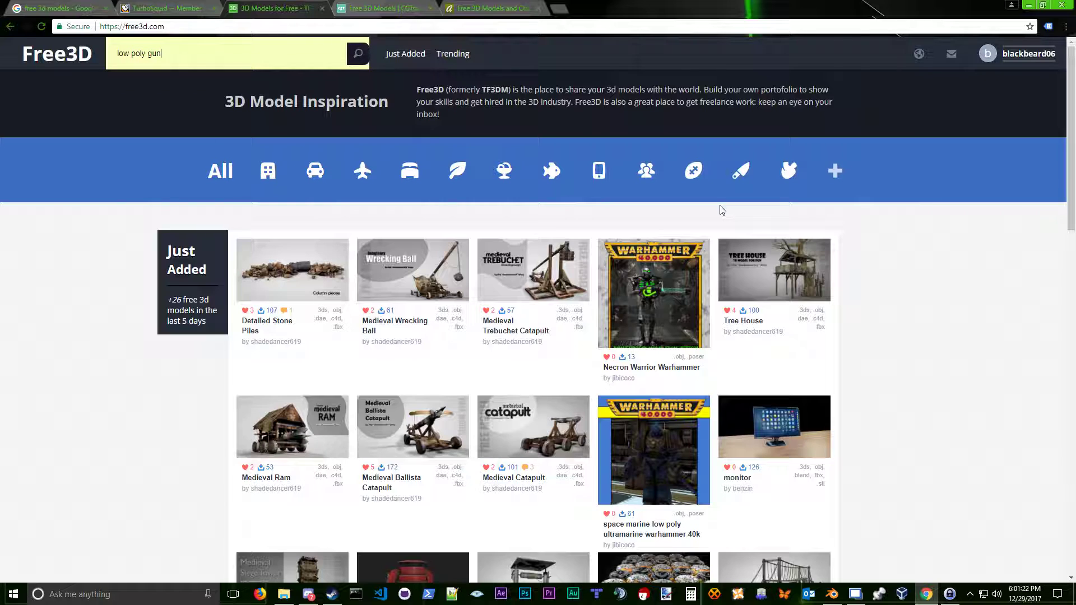
left_click(407, 130)
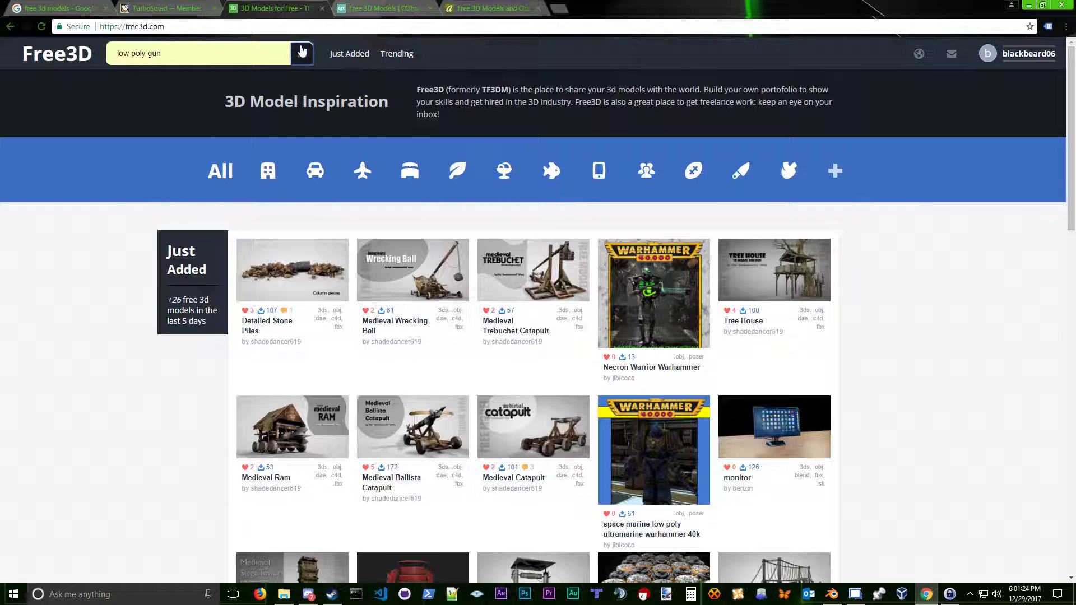
Run the 'low poly gun' search and preview the Shotgun model page before returning.
left_click(303, 54)
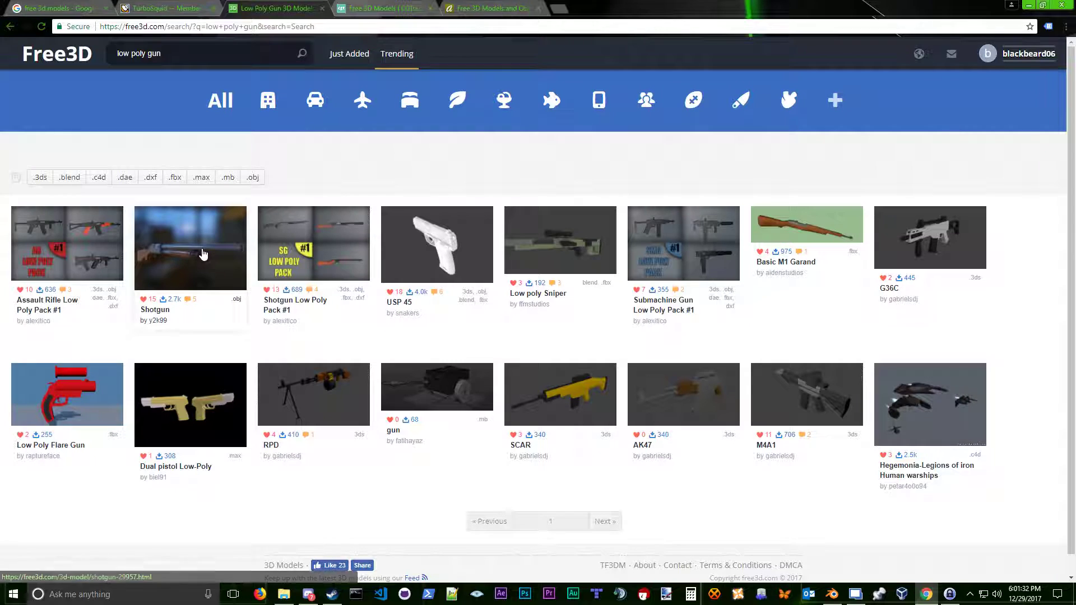
left_click(200, 283)
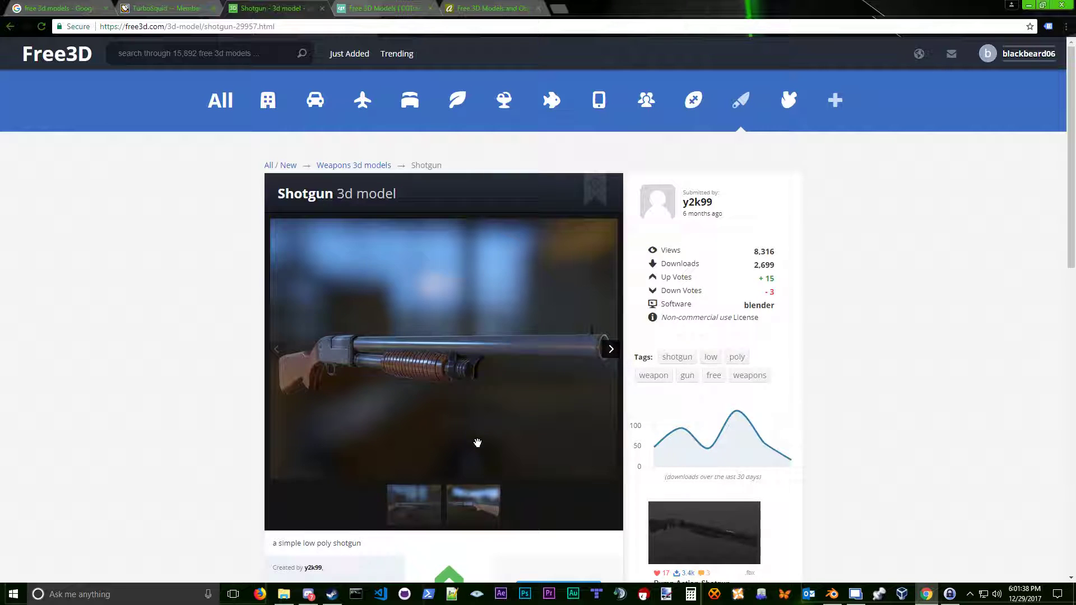
scroll(474, 426, "down", 5)
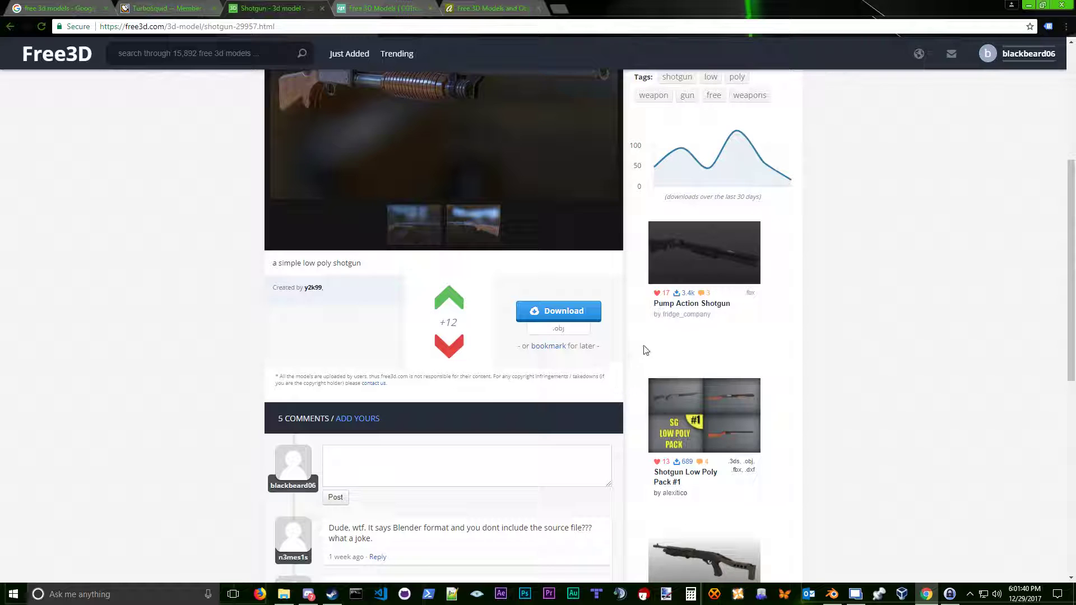
scroll(493, 442, "up", 4)
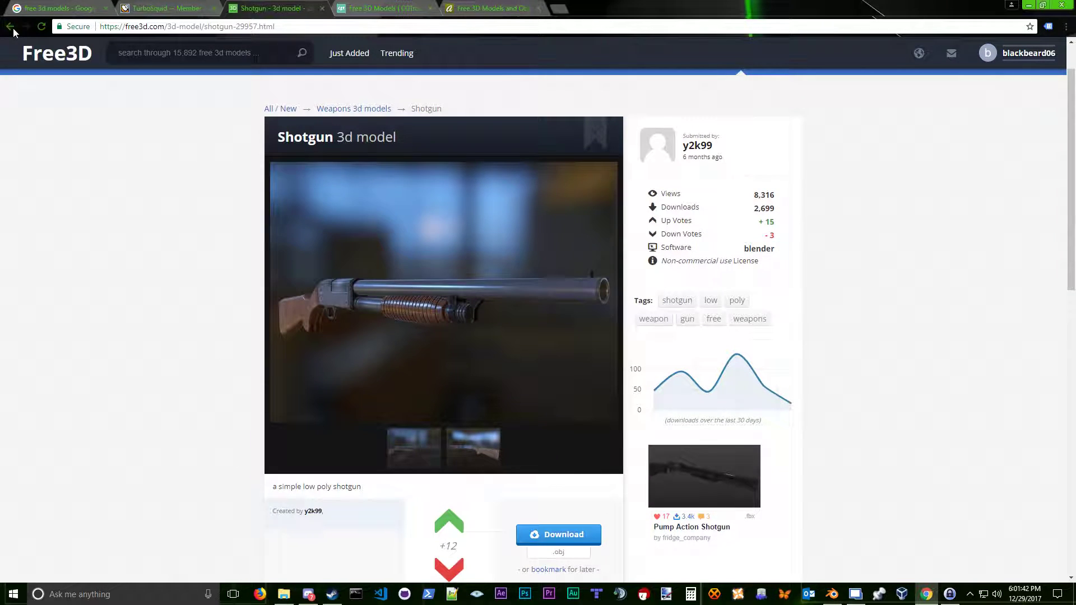
left_click(13, 28)
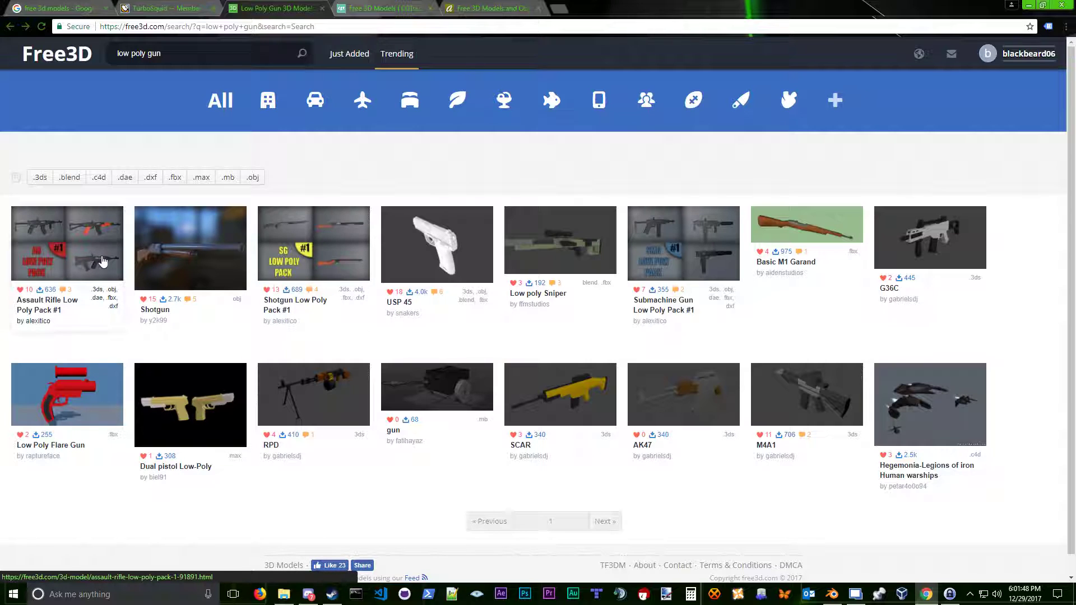
Browse the Shotgun Low Poly Pack #1 gallery images, then return to the results.
left_click(332, 245)
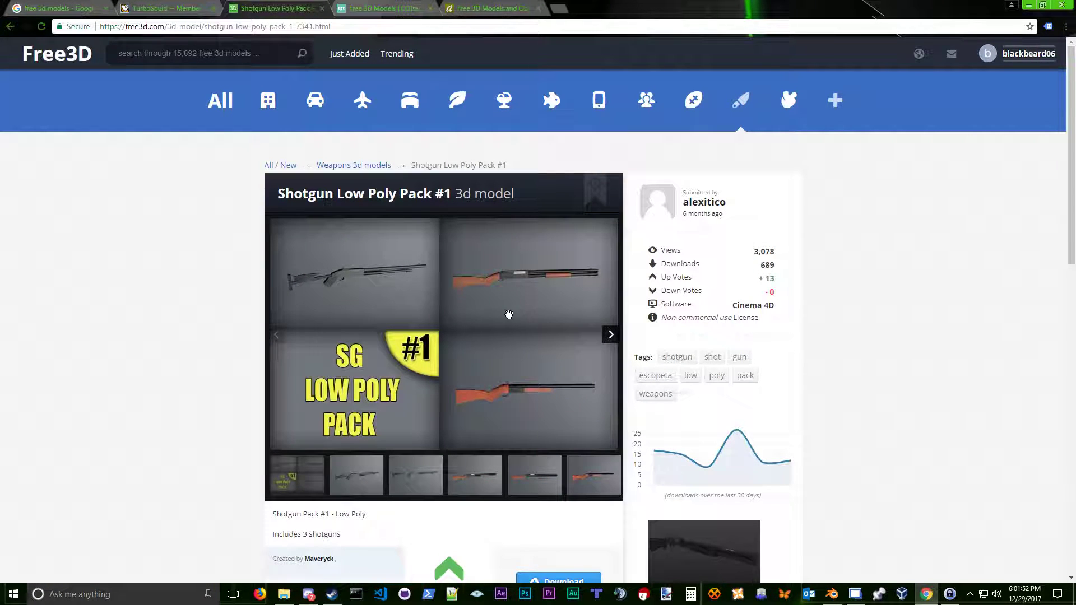
left_click(356, 474)
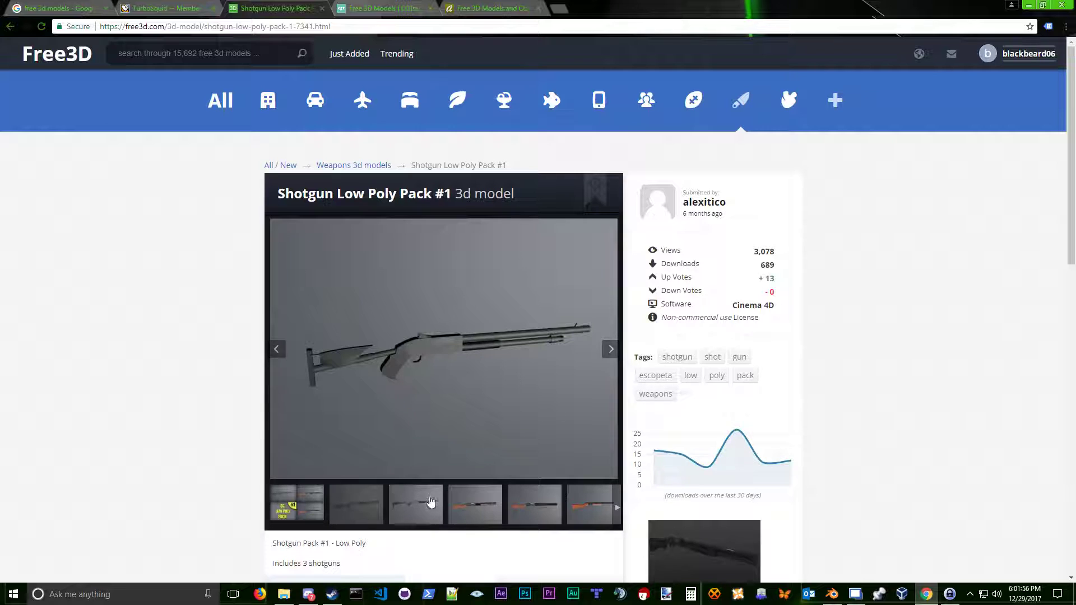
left_click(487, 511)
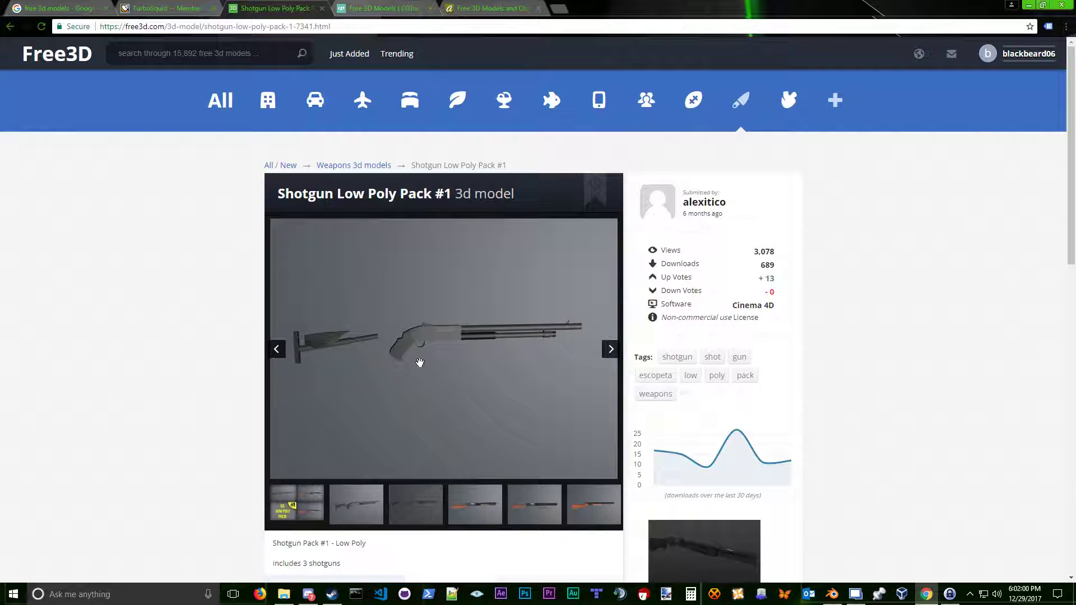
left_click(481, 511)
left_click(530, 449)
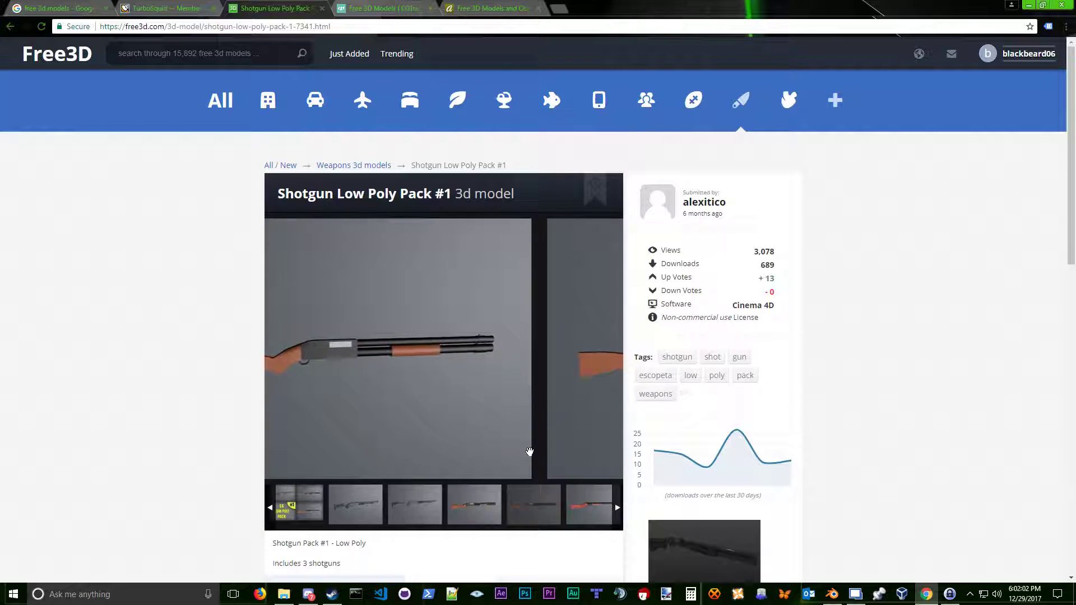
left_click(576, 508)
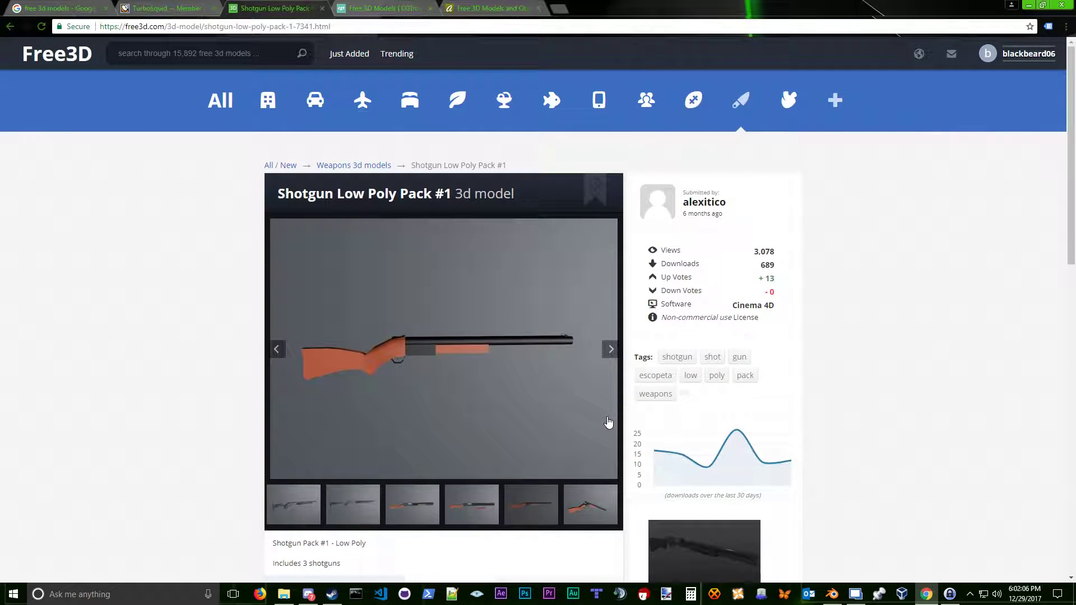
left_click(8, 26)
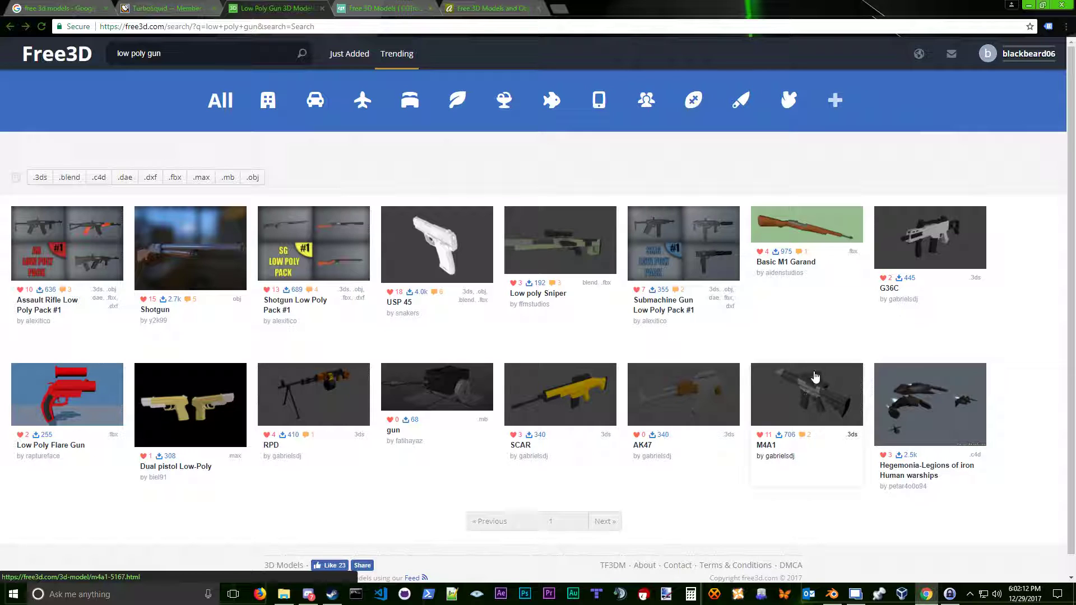
Change the Free3D search to 'low poly rifle' and run it.
left_click(196, 42)
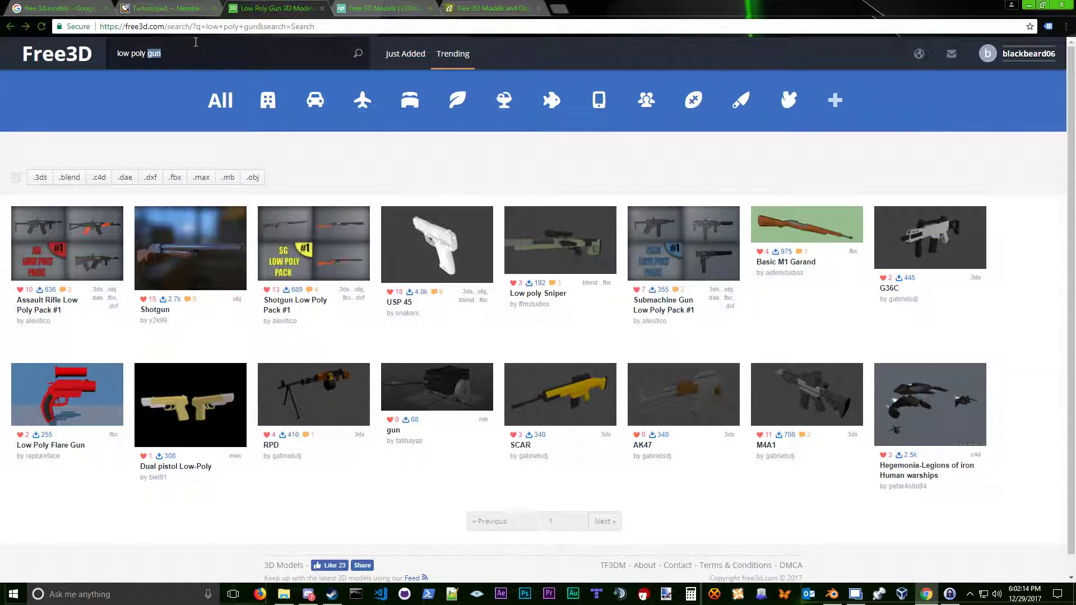
key("BackSpace")
key("BackSpace")
key("BackSpace")
type("rifle")
key("Return")
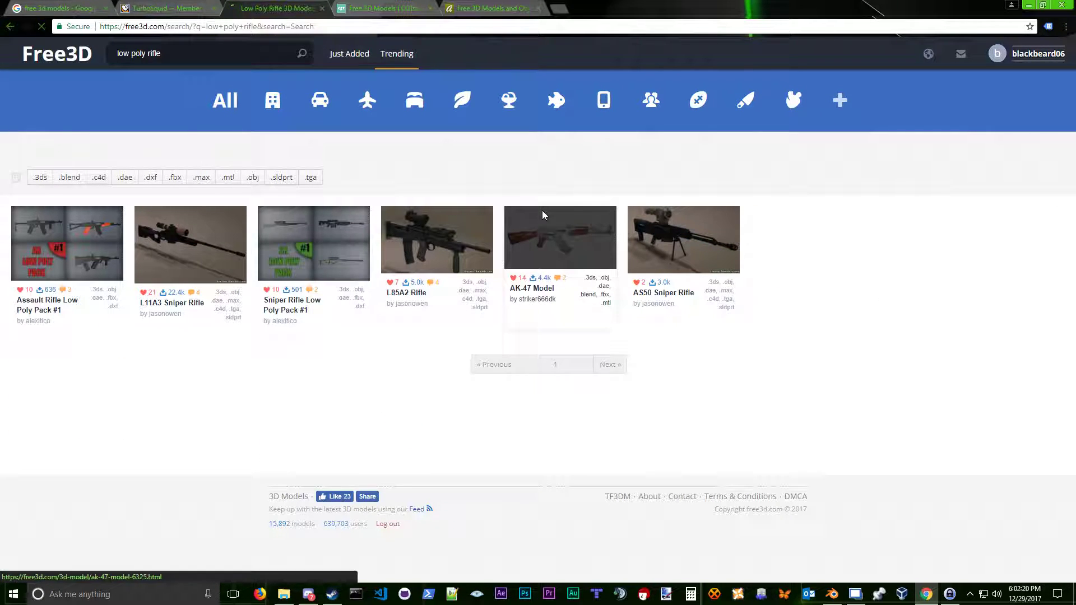
Open the AK-47 Model page, check its 6609 triangle count and view its previews.
left_click(553, 241)
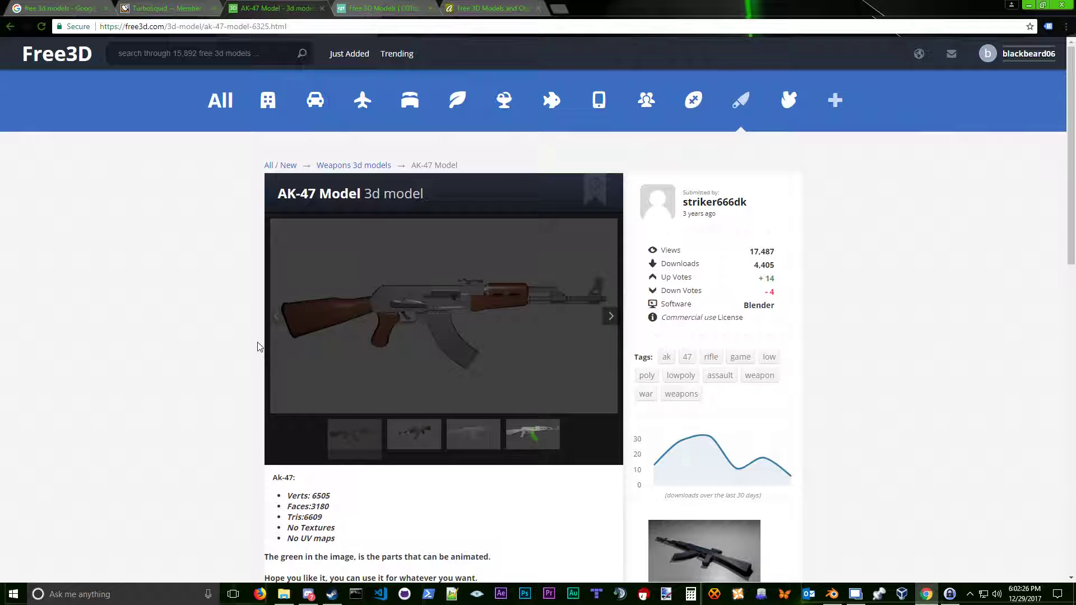
scroll(263, 345, "down", 1)
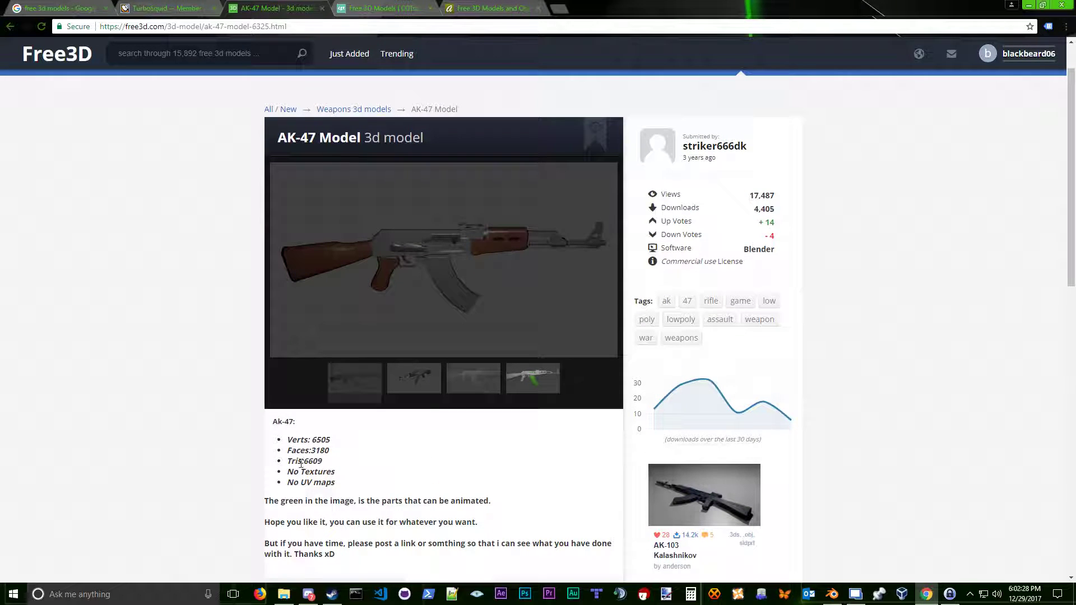
left_click_drag(305, 463, 358, 465)
left_click_drag(330, 467, 303, 459)
left_click(531, 385)
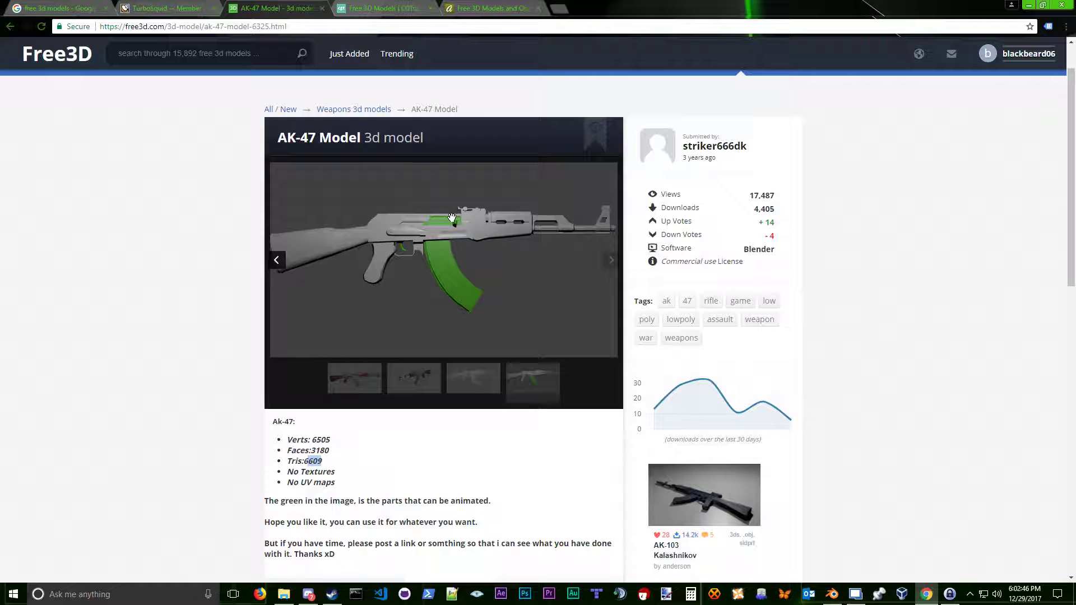
left_click(417, 380)
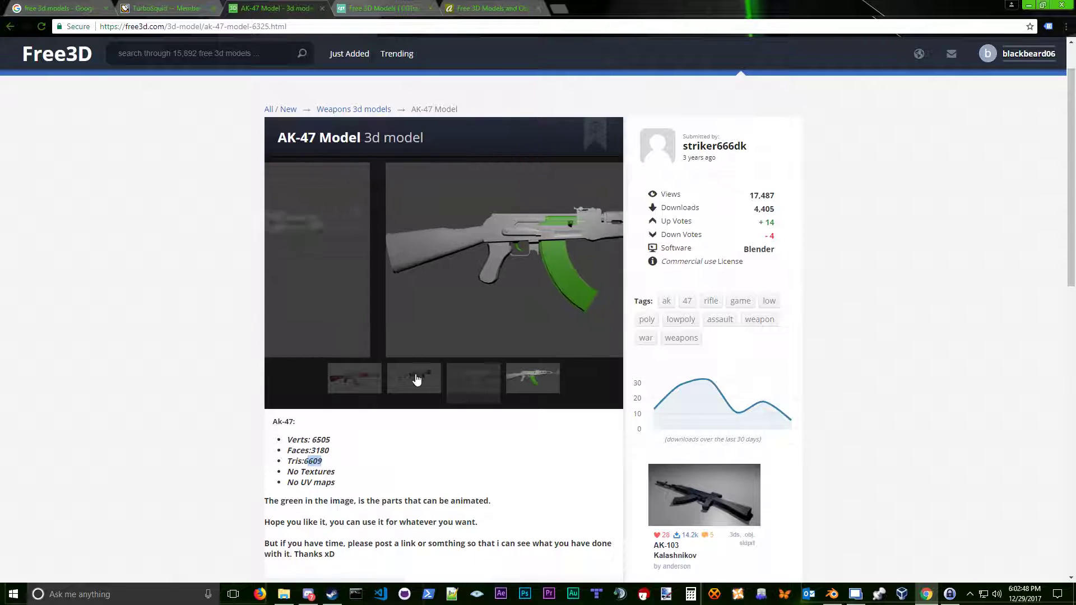
left_click(367, 379)
left_click(464, 472)
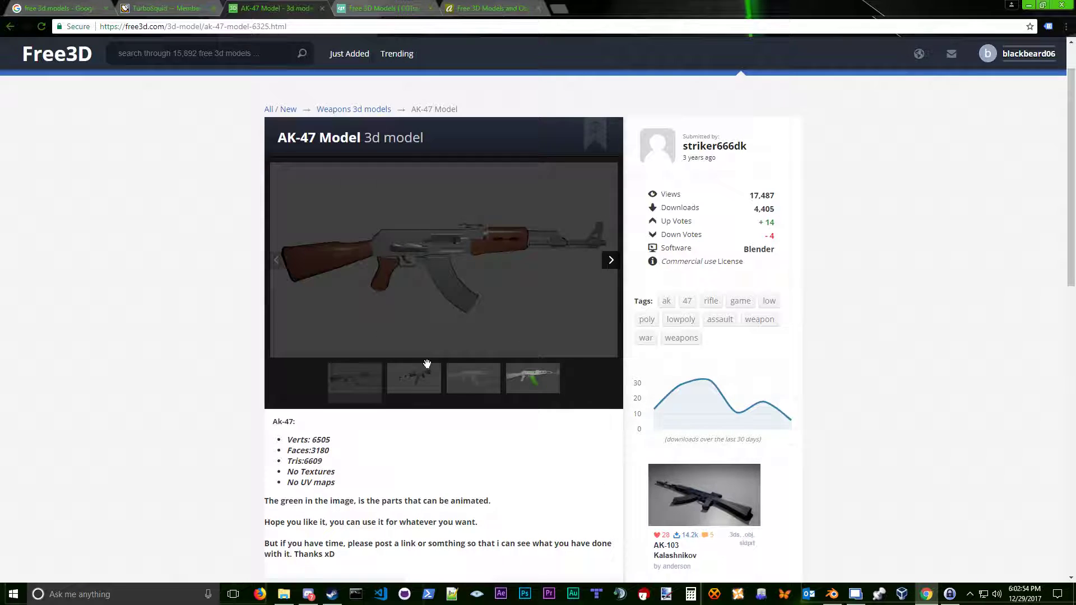
Review the AK-47 Model page's Commercial use License note.
scroll(426, 364, "down", 4)
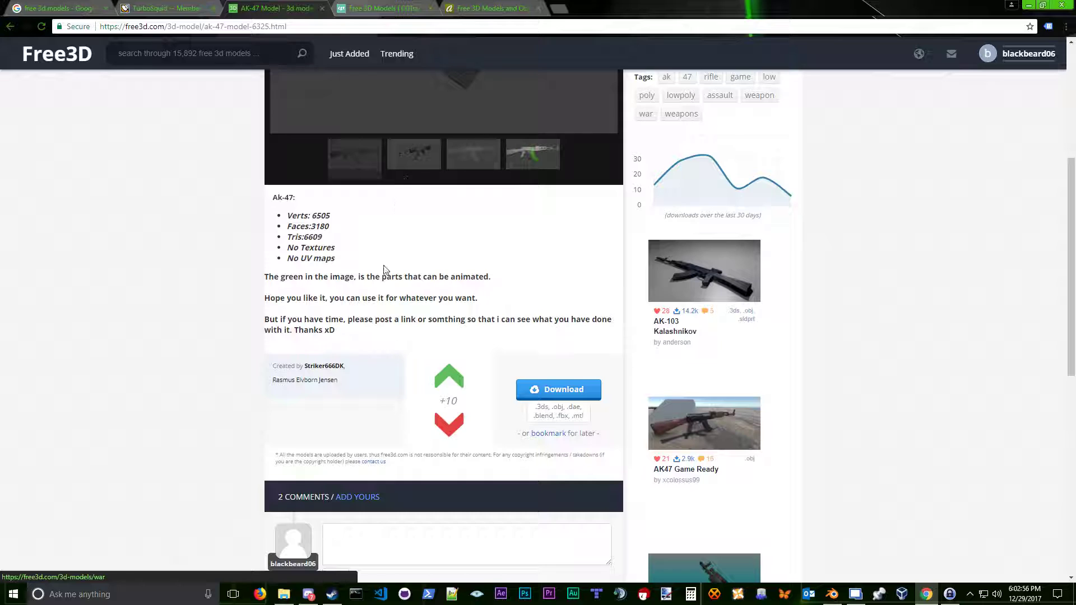
scroll(338, 227, "down", 4)
scroll(564, 358, "up", 9)
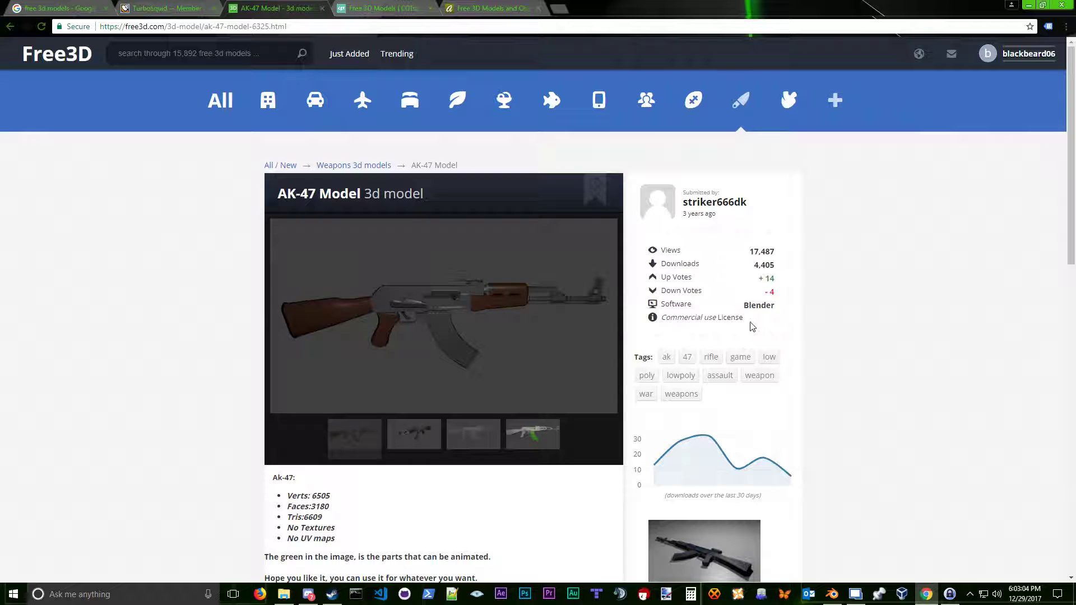
left_click_drag(752, 326, 647, 325)
left_click(654, 320)
scroll(655, 320, "down", 4)
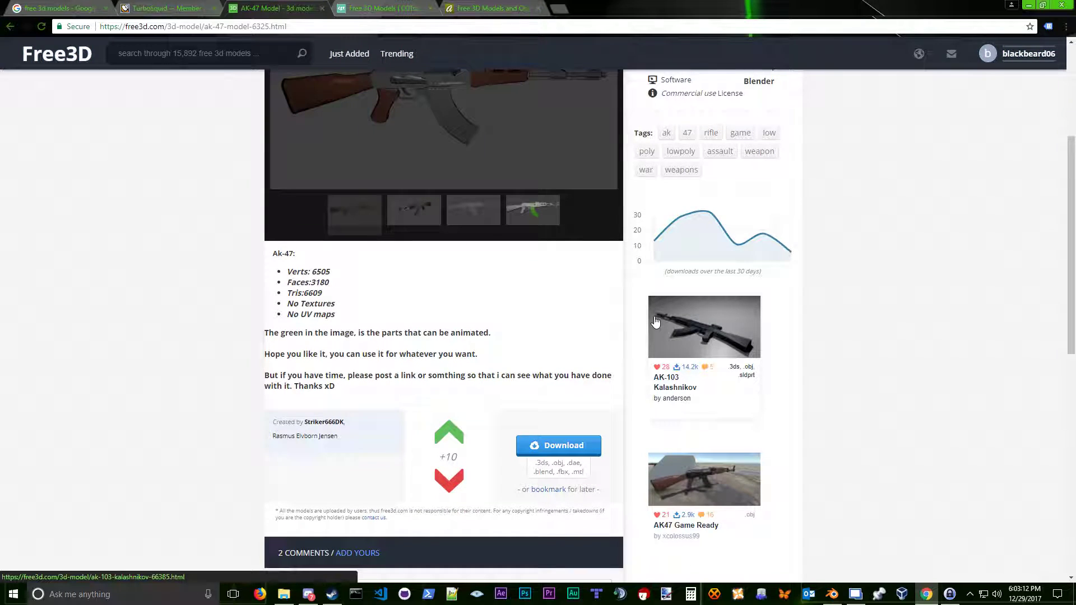
scroll(259, 447, "down", 3)
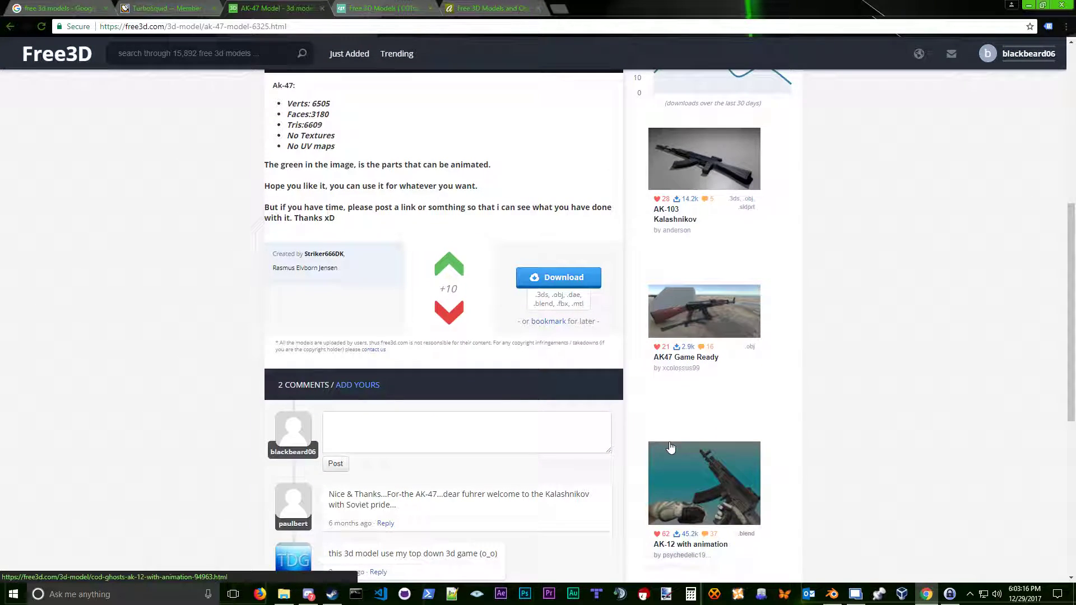
scroll(682, 441, "up", 7)
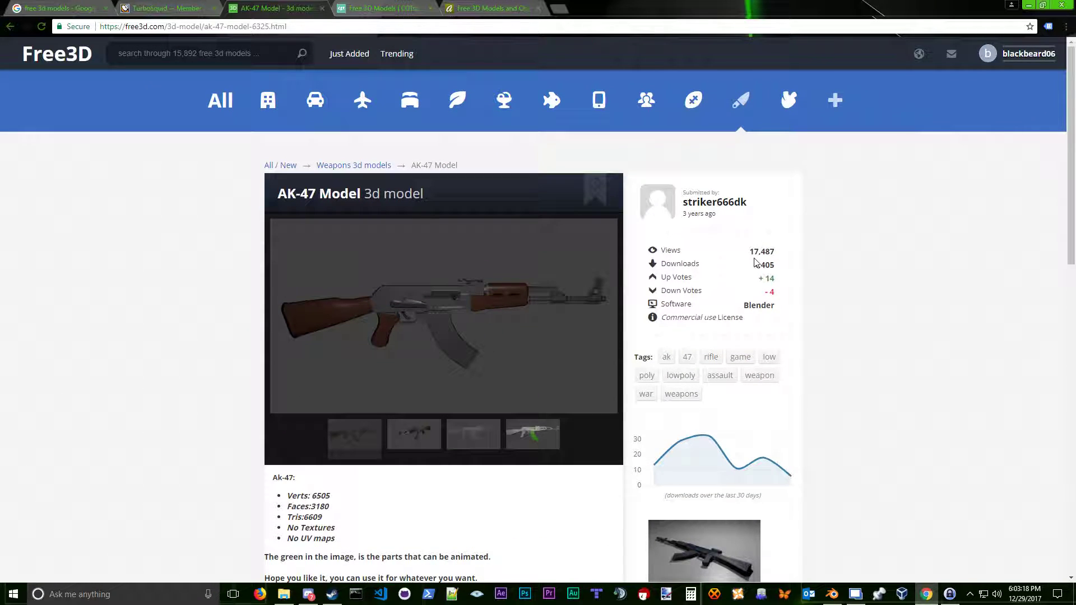
left_click_drag(663, 319, 756, 321)
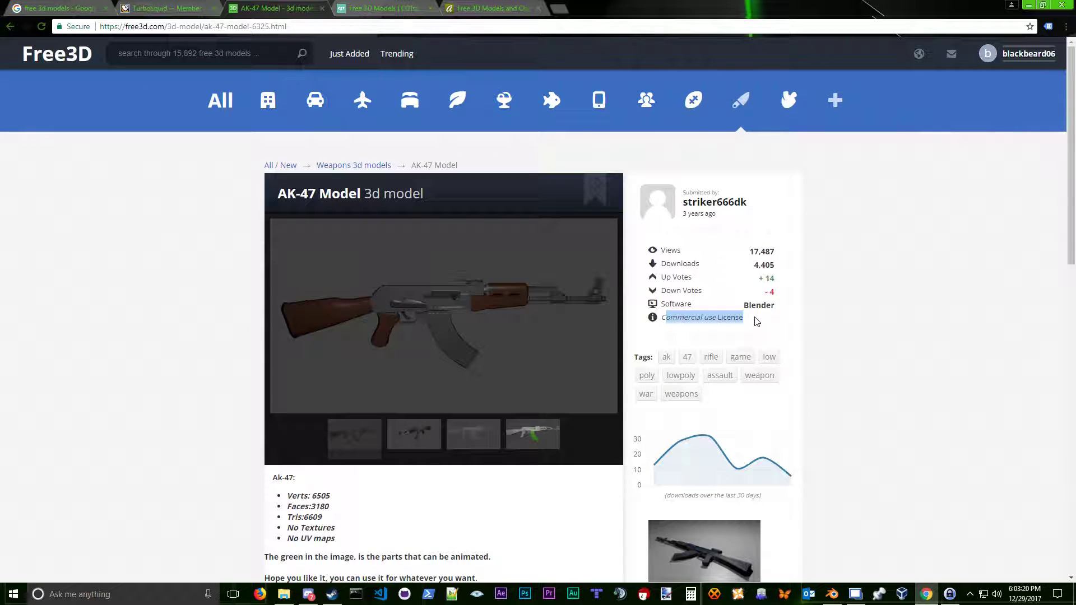
left_click(698, 337)
left_click_drag(659, 319, 743, 319)
left_click(767, 209)
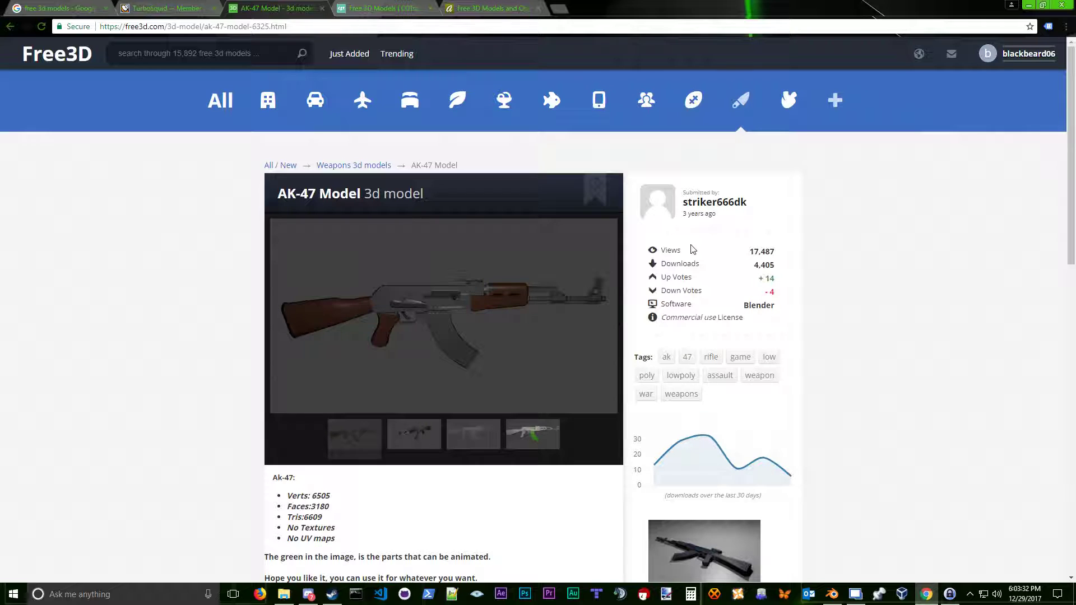
Check the rifle's preview images and download the AK-47 model archive.
scroll(751, 264, "down", 1)
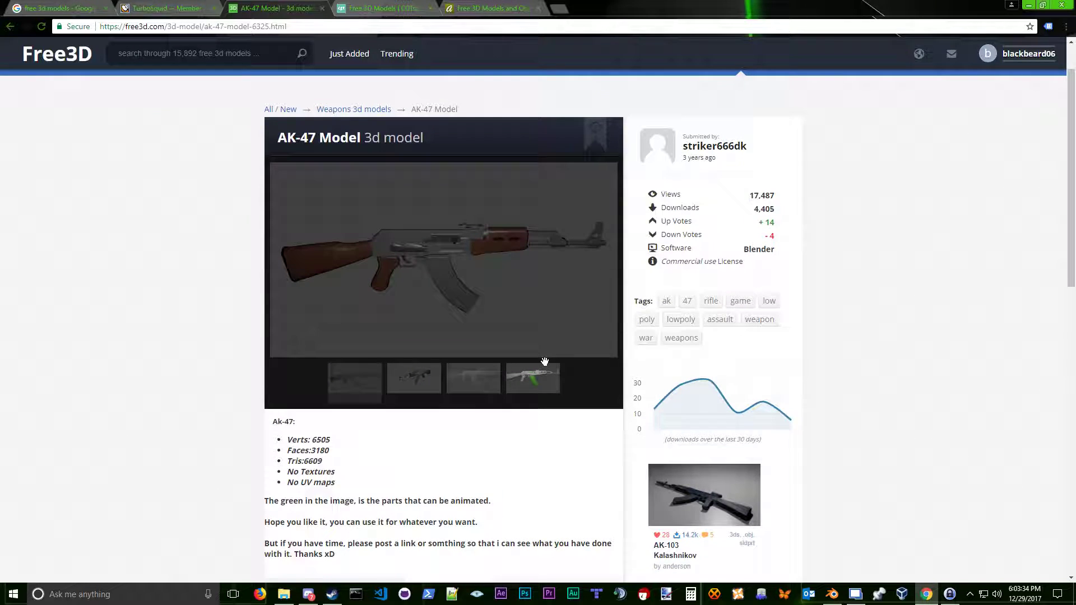
scroll(521, 348, "down", 3)
scroll(473, 366, "up", 4)
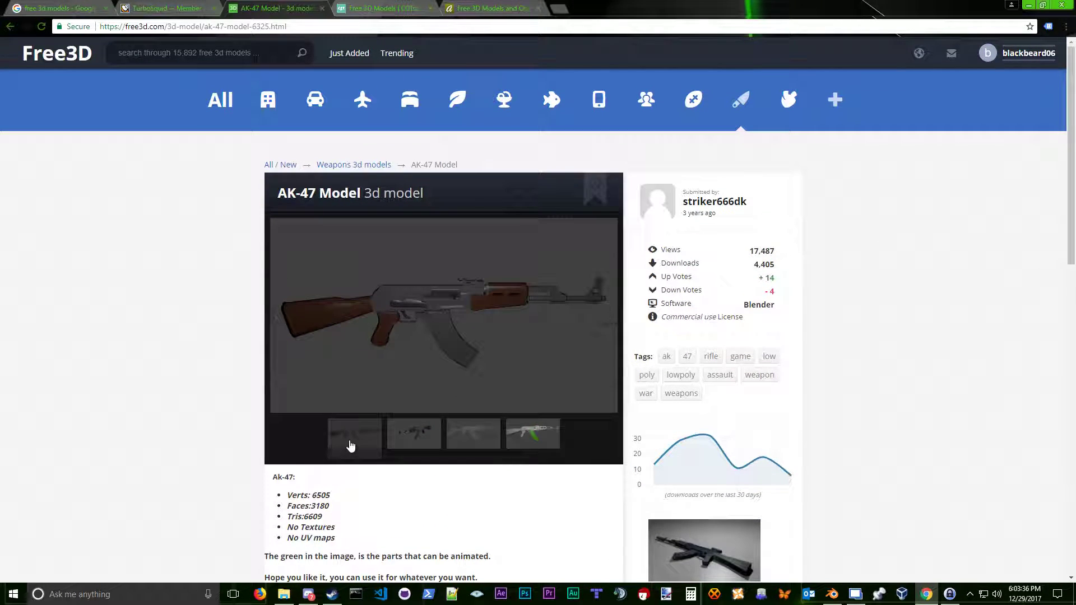
left_click(425, 445)
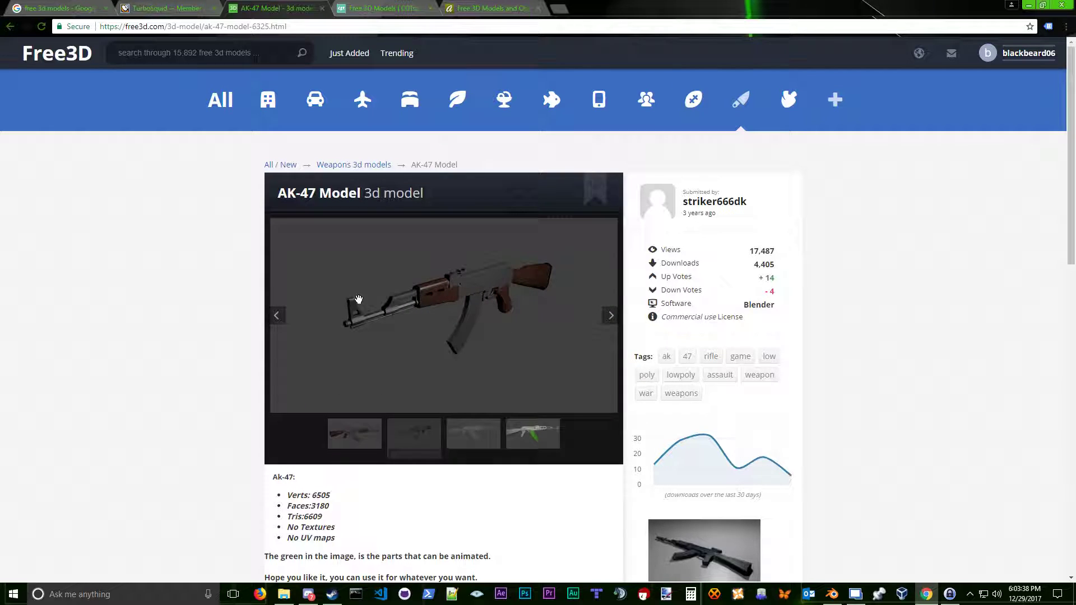
left_click(365, 433)
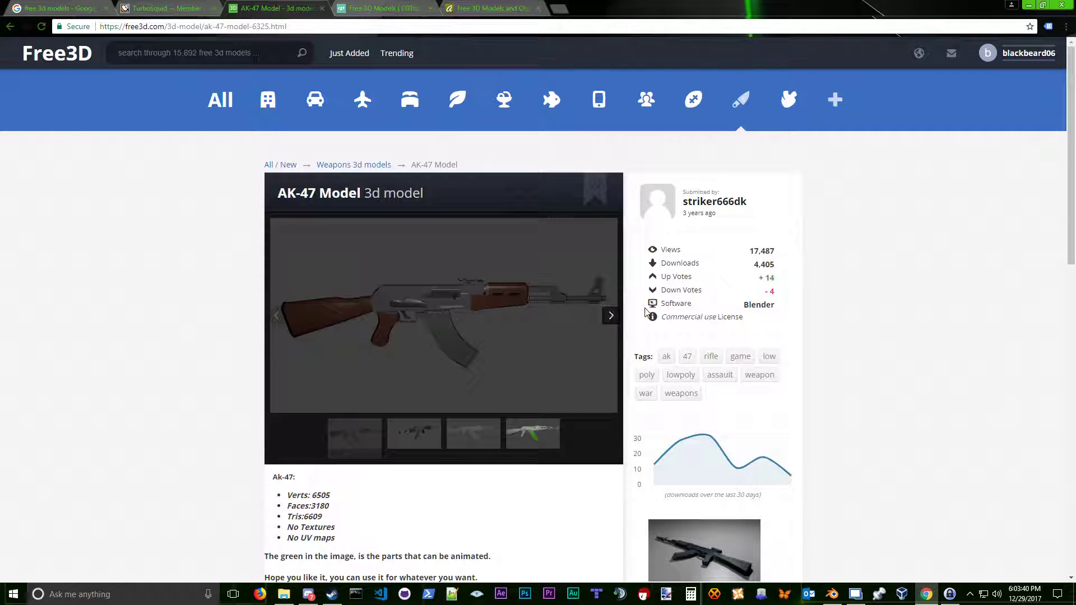
scroll(302, 225, "down", 3)
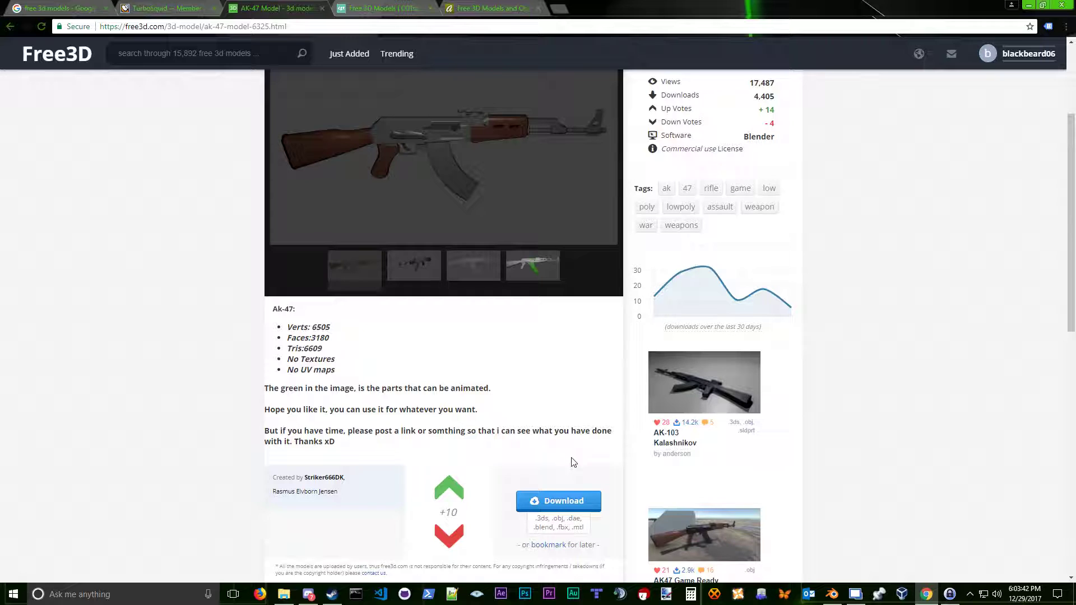
left_click(565, 503)
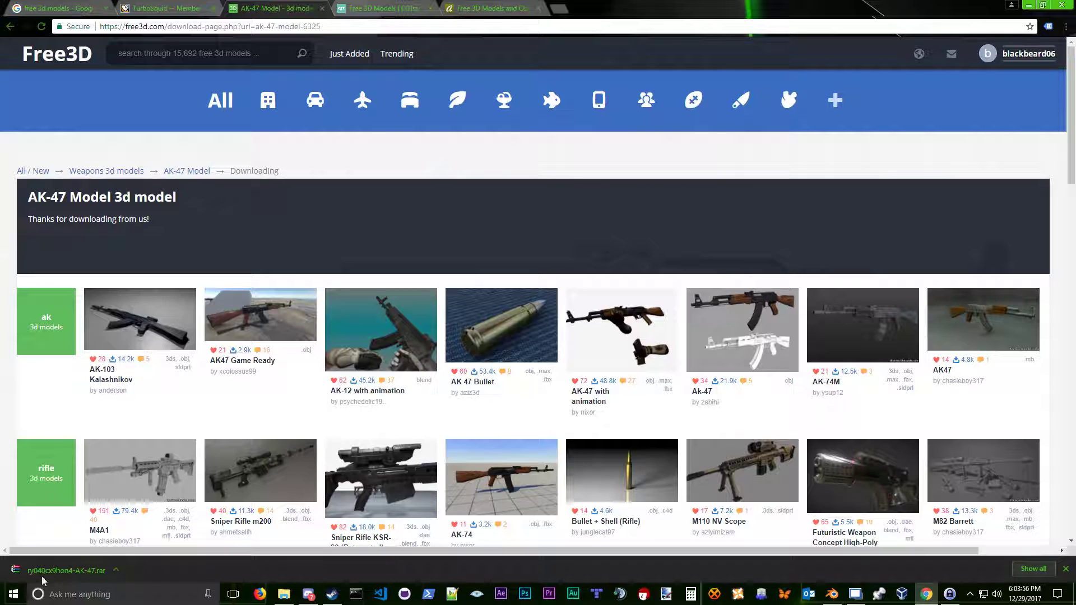
Show the downloaded AK-47 archive in its folder from Chrome's download shelf.
left_click(116, 571)
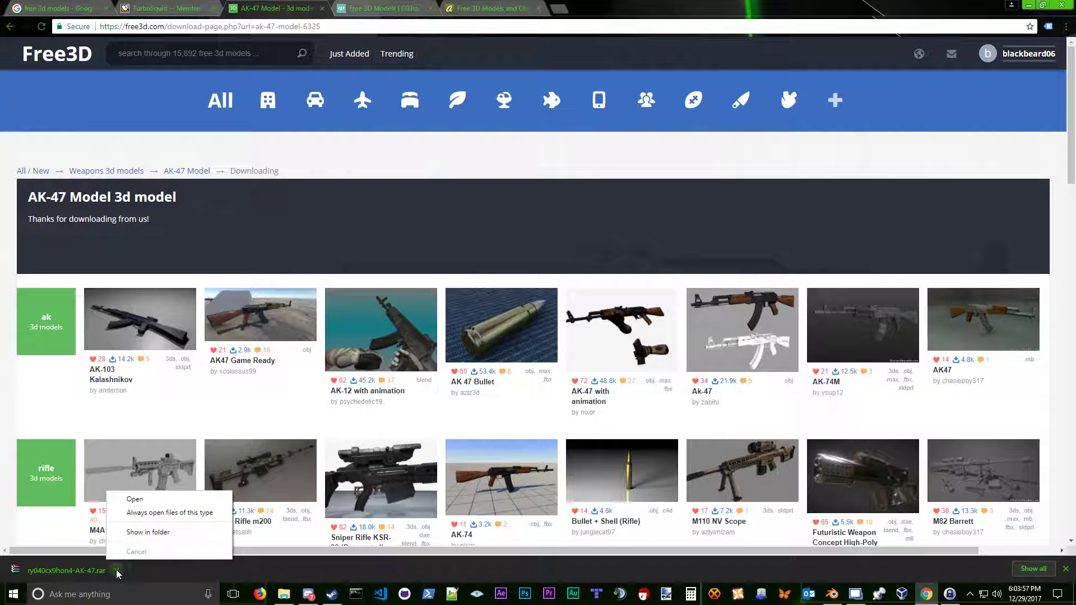
left_click(149, 532)
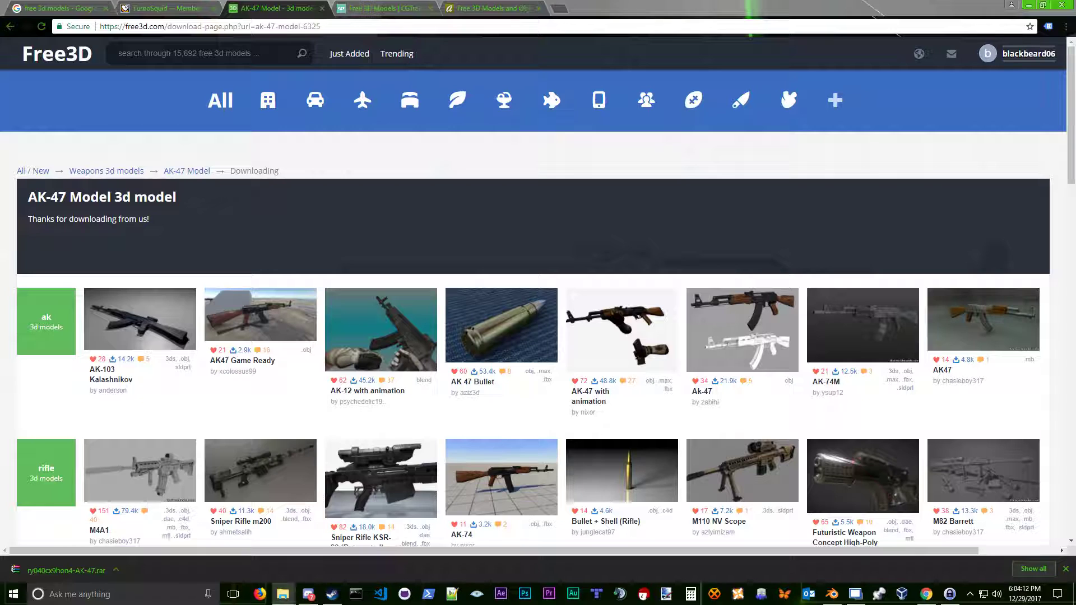
Import AK-47.obj from the Desktop AK-47 folder into Blender as a Wavefront OBJ.
left_click(1029, 5)
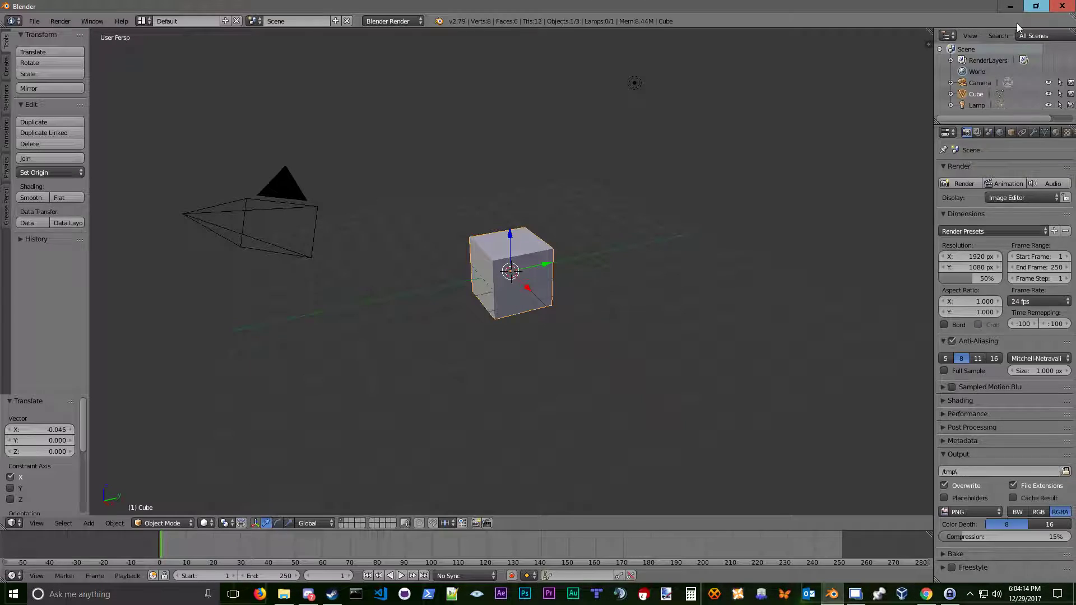
left_click(35, 21)
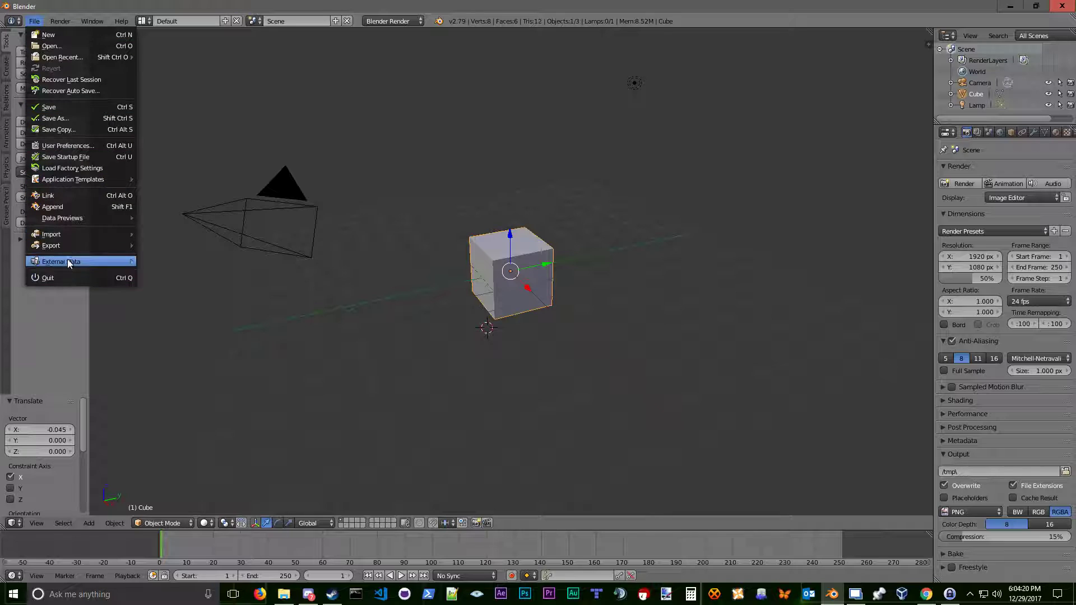
left_click(35, 21)
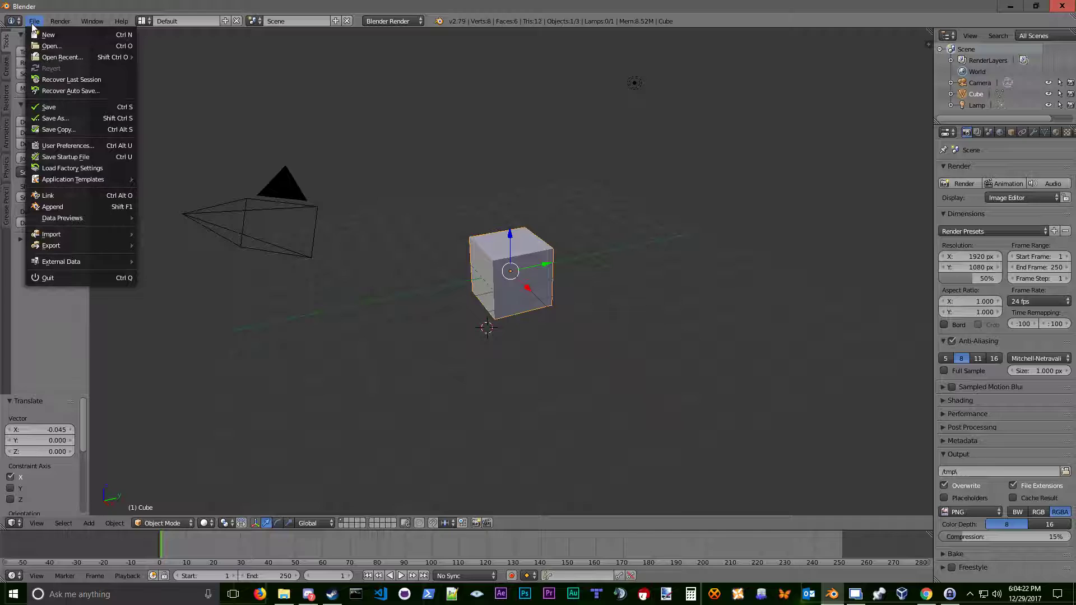
mouse_move(62, 237)
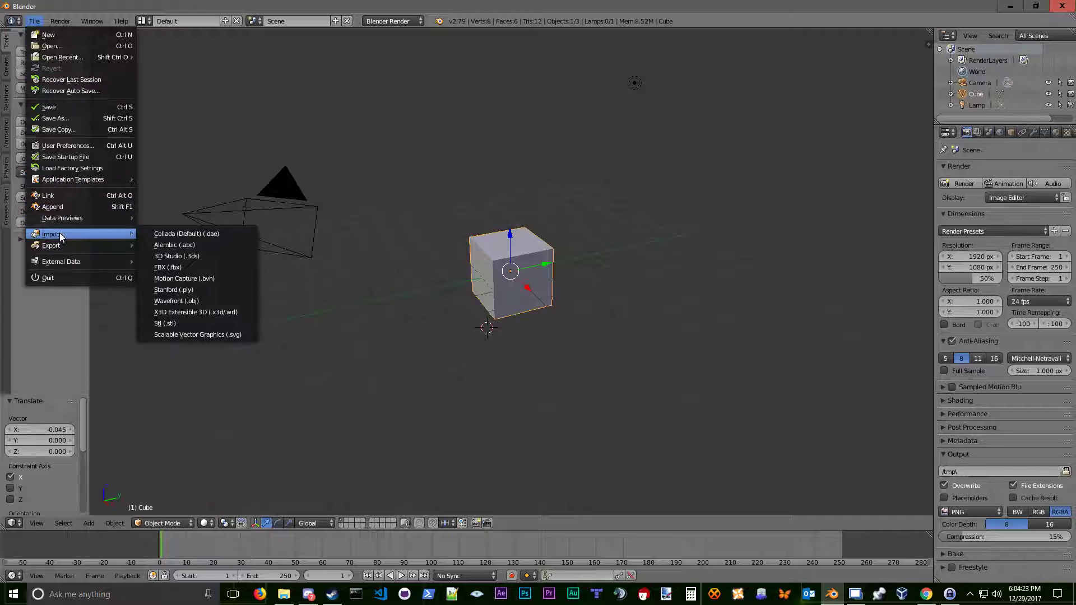
left_click(171, 302)
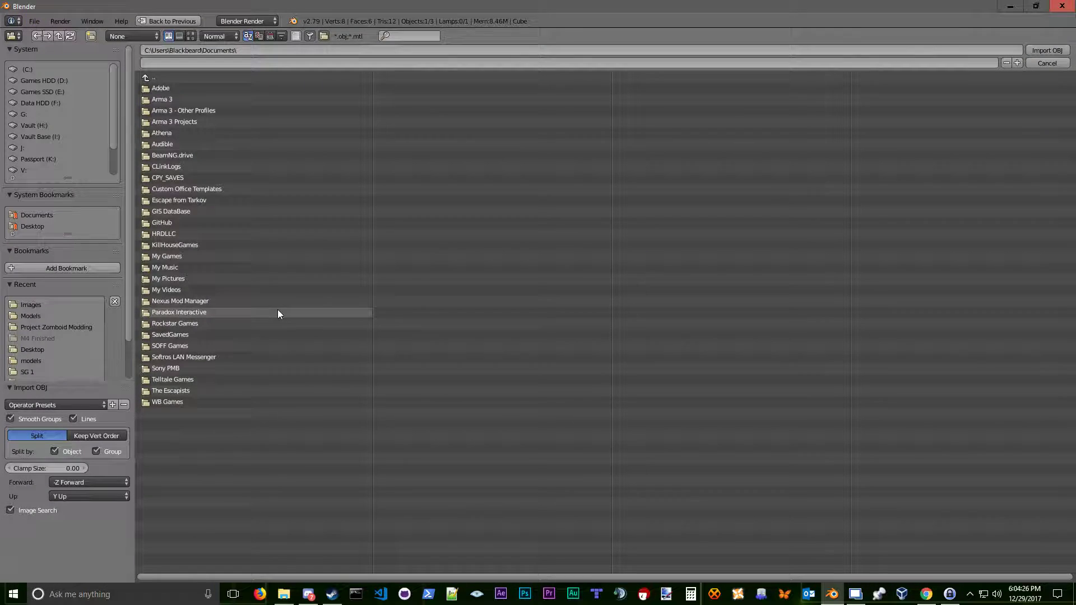
left_click(35, 225)
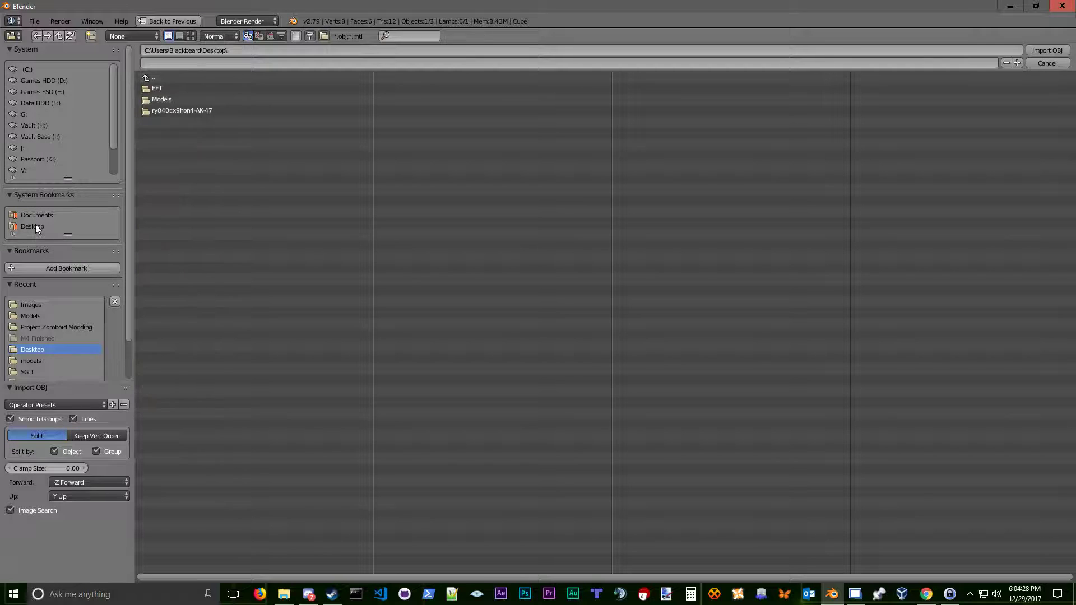
left_click(191, 112)
left_click(190, 99)
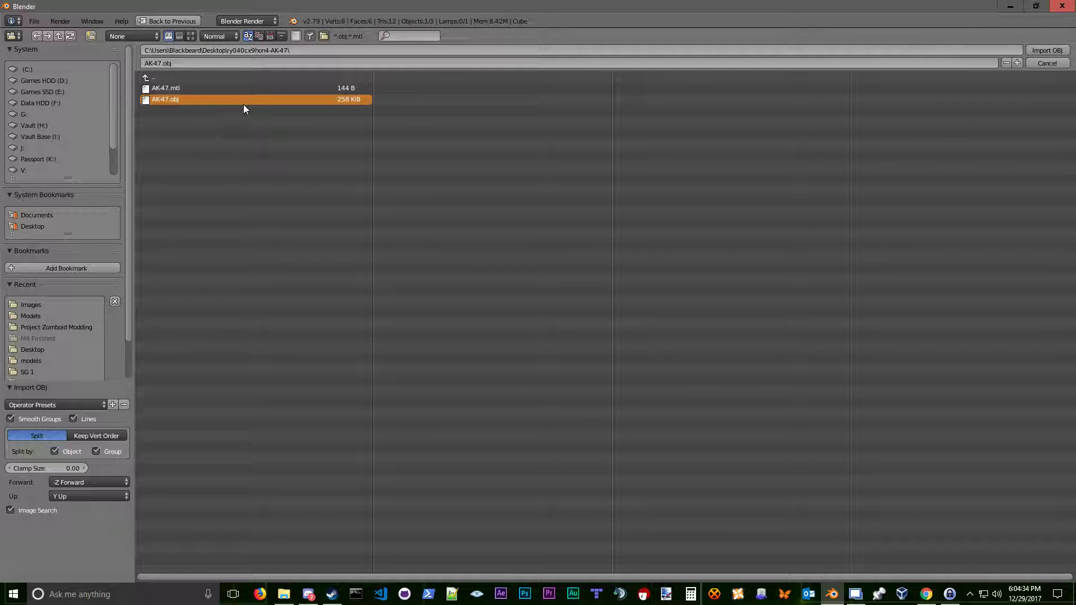
left_click(1042, 50)
Select and delete the default cube, then orbit around the remaining AK-47 rifle.
scroll(450, 267, "up", 4)
middle_click_drag(596, 287, 657, 276)
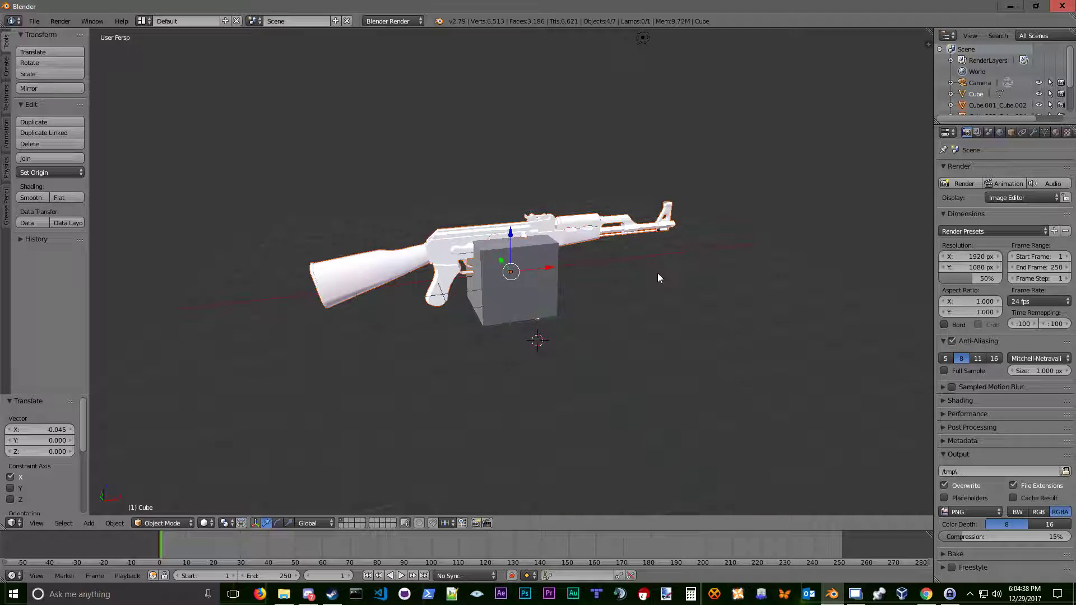
scroll(658, 276, "up", 2)
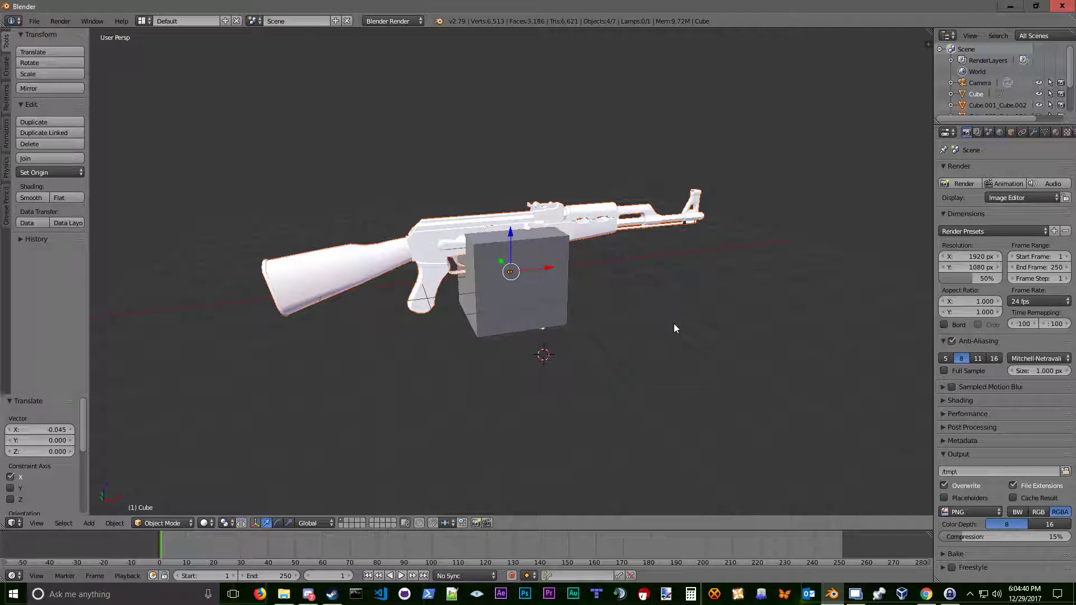
middle_click_drag(674, 325, 673, 348)
right_click(511, 296)
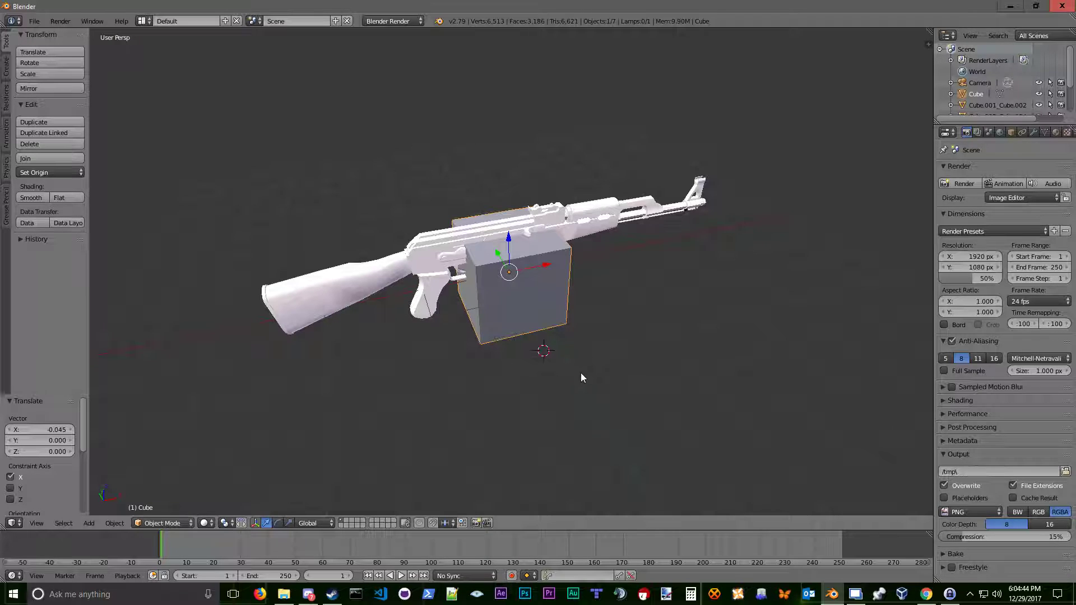
right_click(526, 268)
right_click(536, 287)
key("x")
left_click(535, 286)
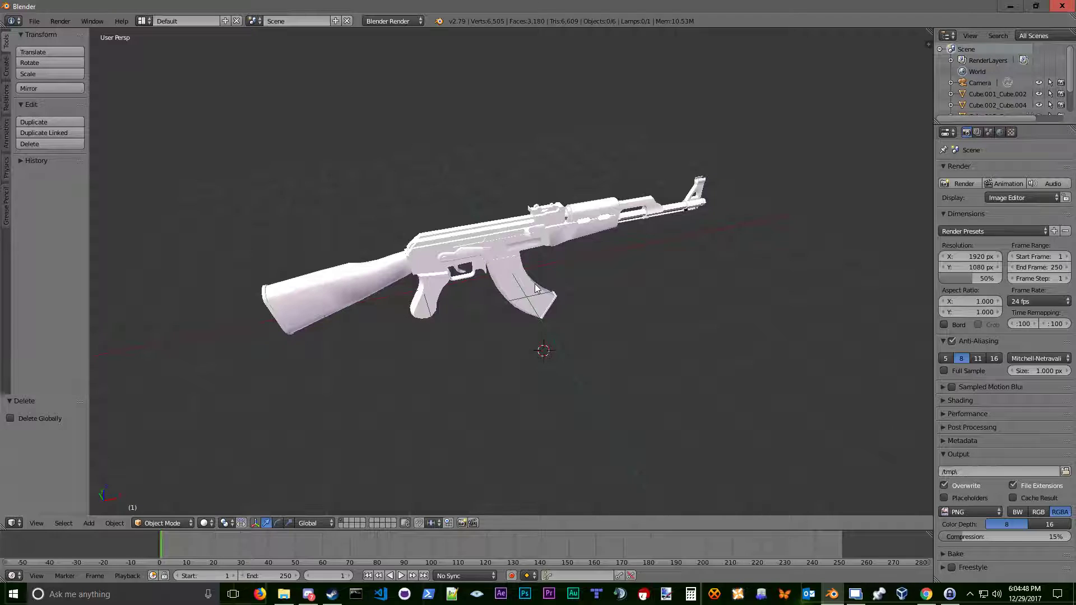
middle_click_drag(521, 367, 801, 371)
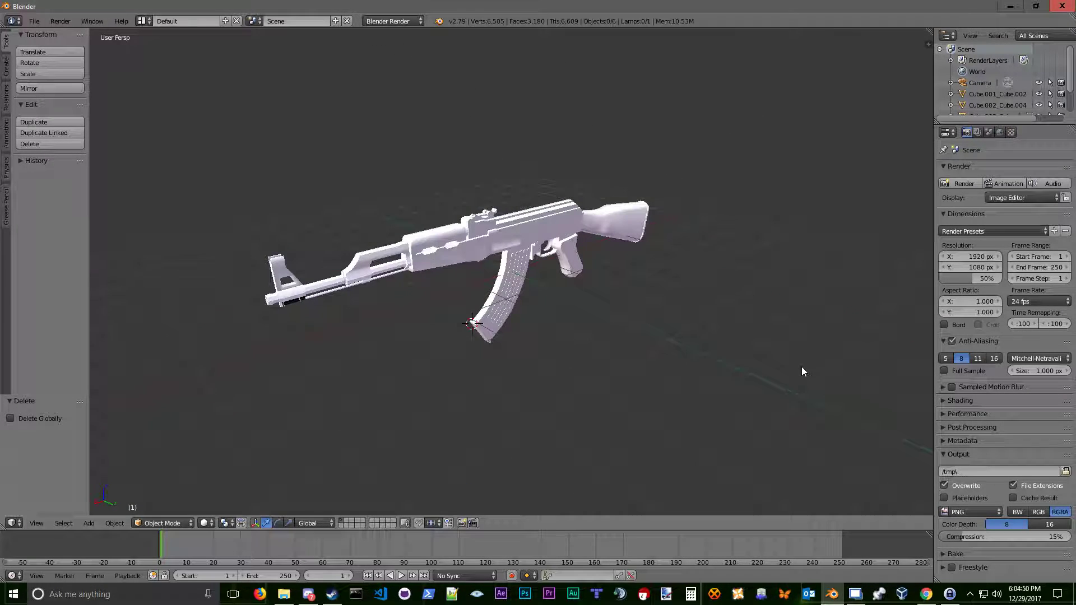
middle_click_drag(391, 330, 371, 538)
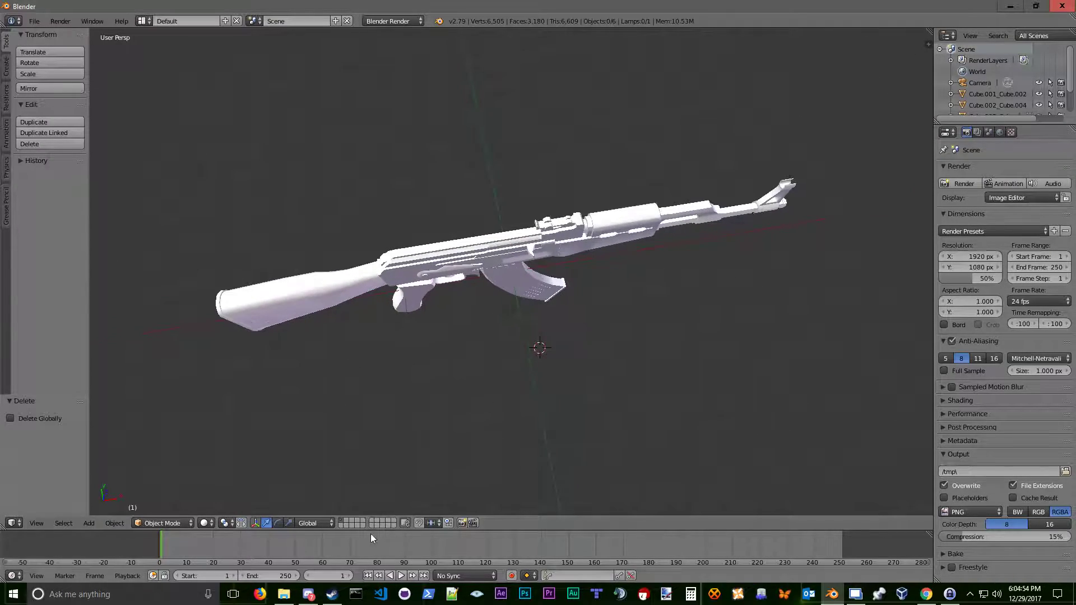
left_click(926, 594)
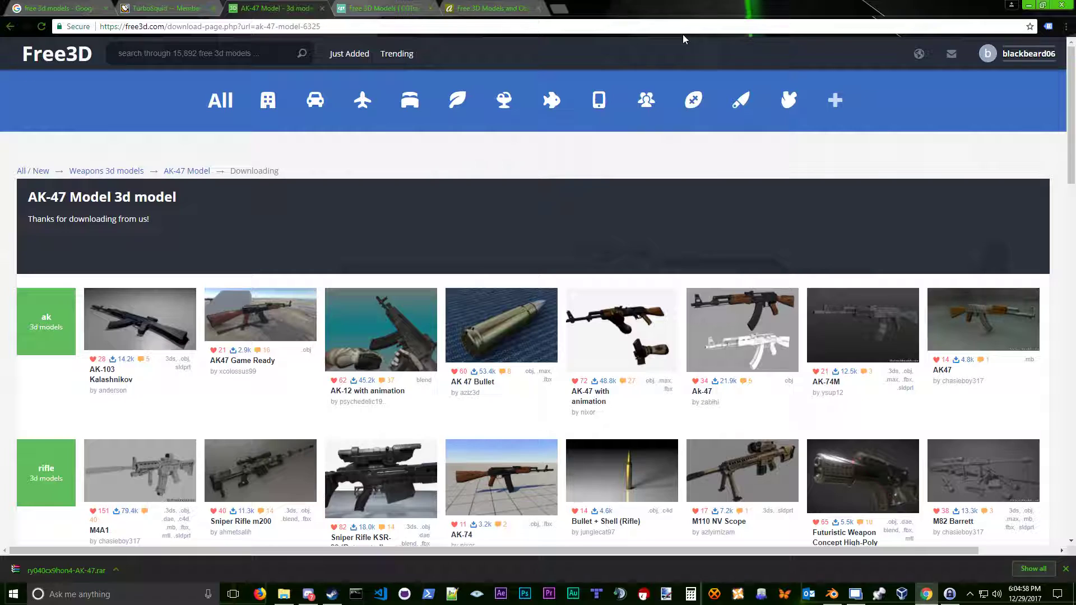
key("alt+Tab")
middle_click_drag(670, 260, 504, 177)
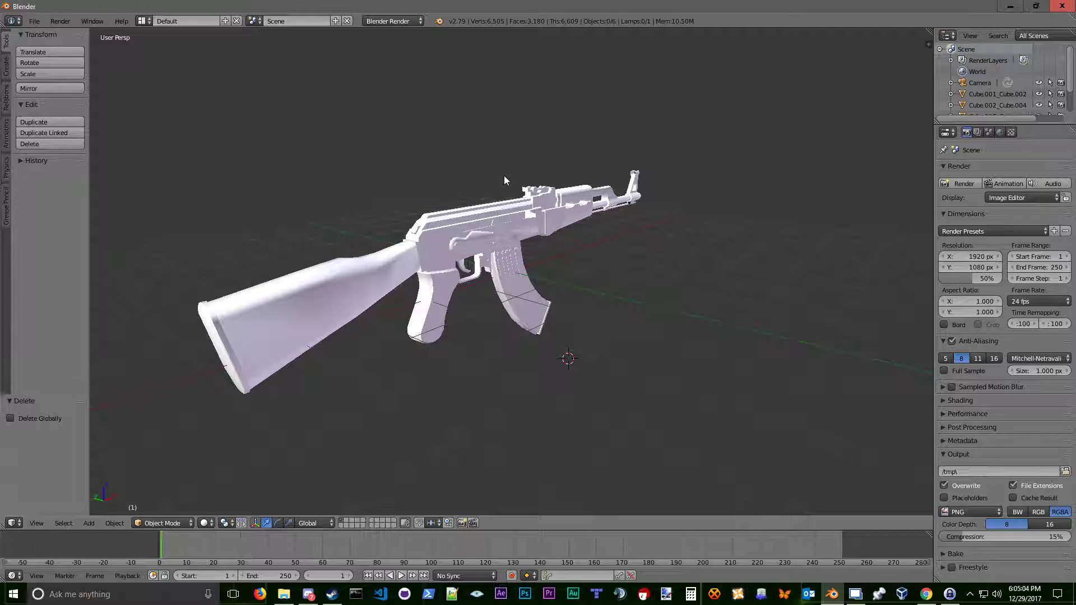
middle_click_drag(508, 300, 592, 332)
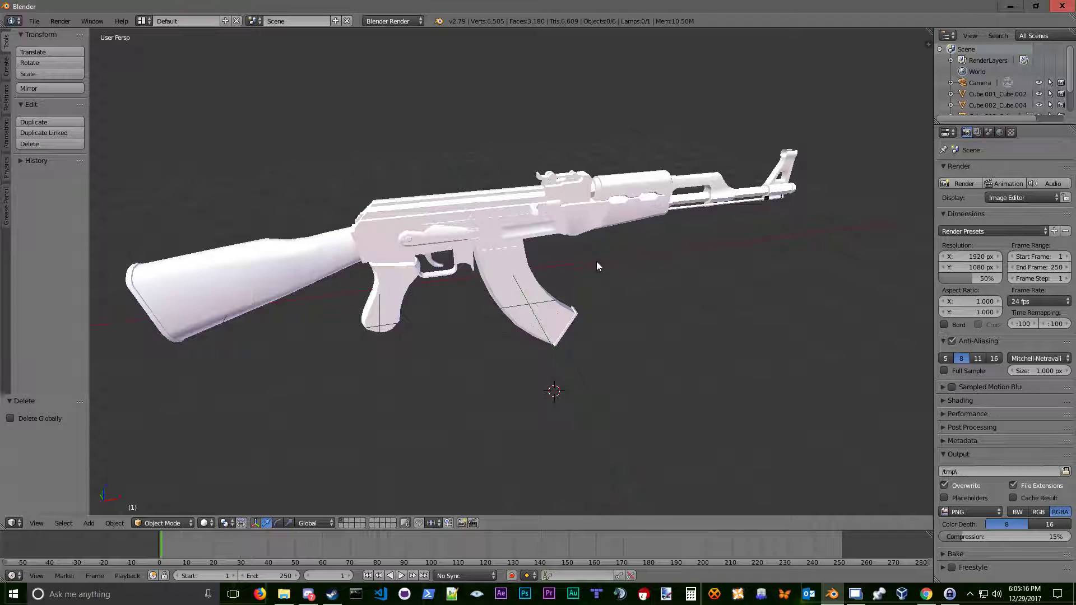
middle_click_drag(597, 267, 620, 242)
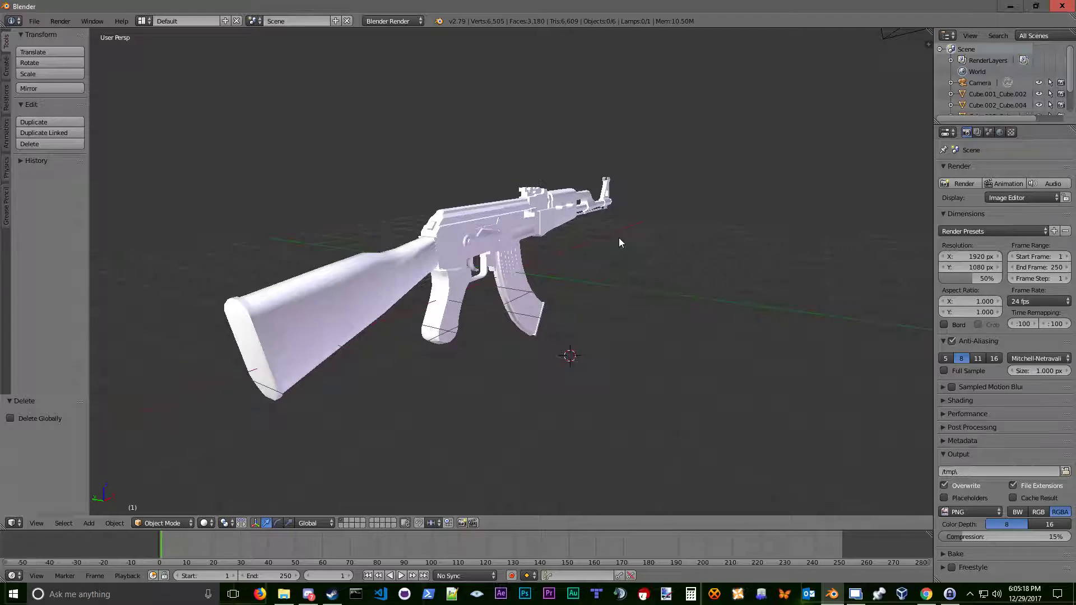
middle_click_drag(507, 250, 704, 334)
scroll(548, 295, "up", 5)
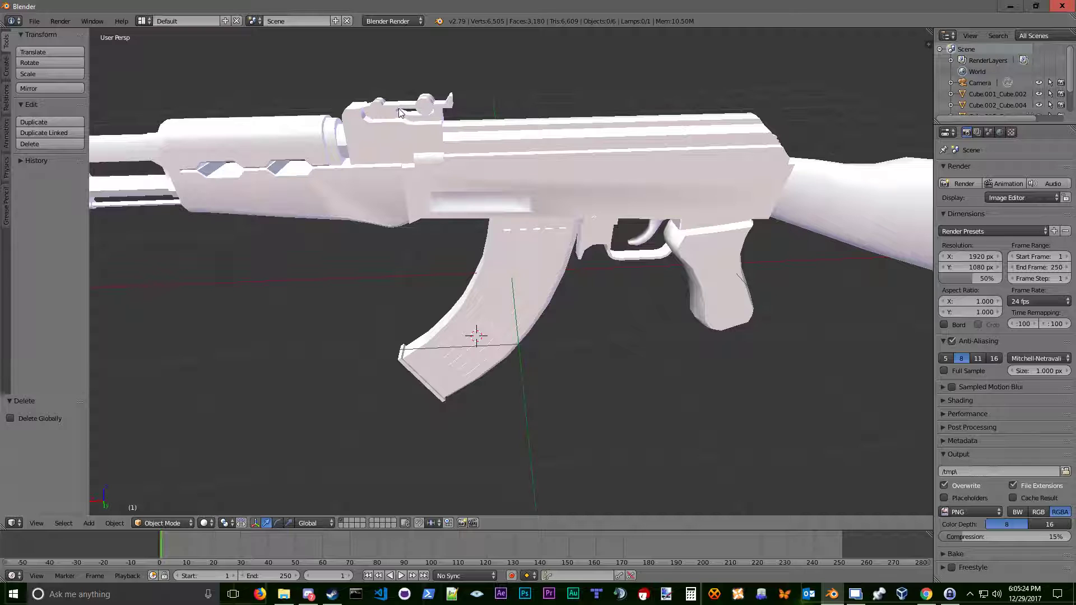
middle_click_drag(286, 177, 540, 179)
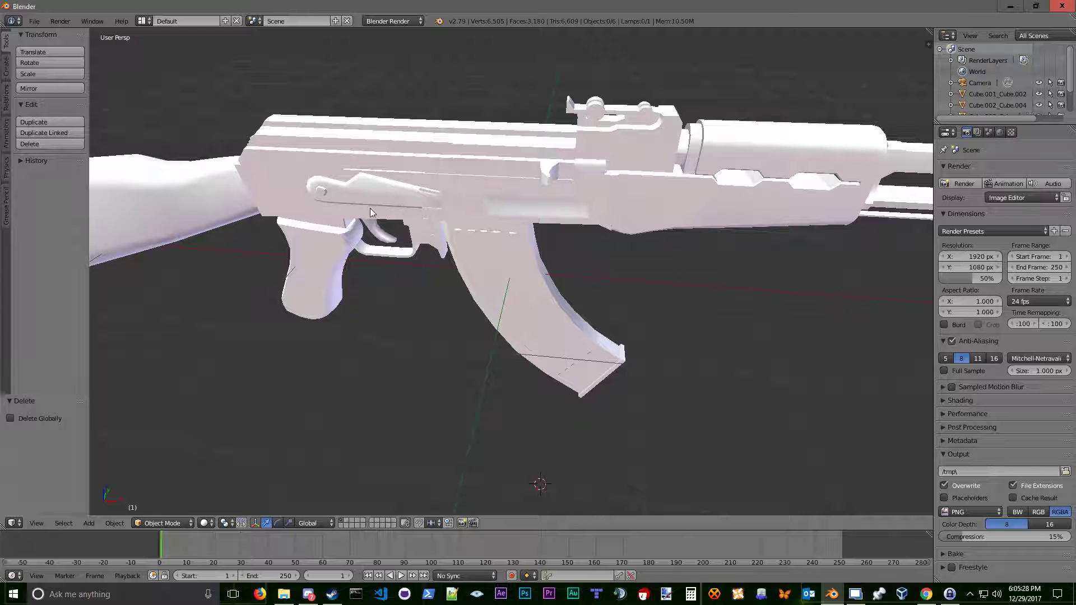
middle_click_drag(547, 179, 747, 259)
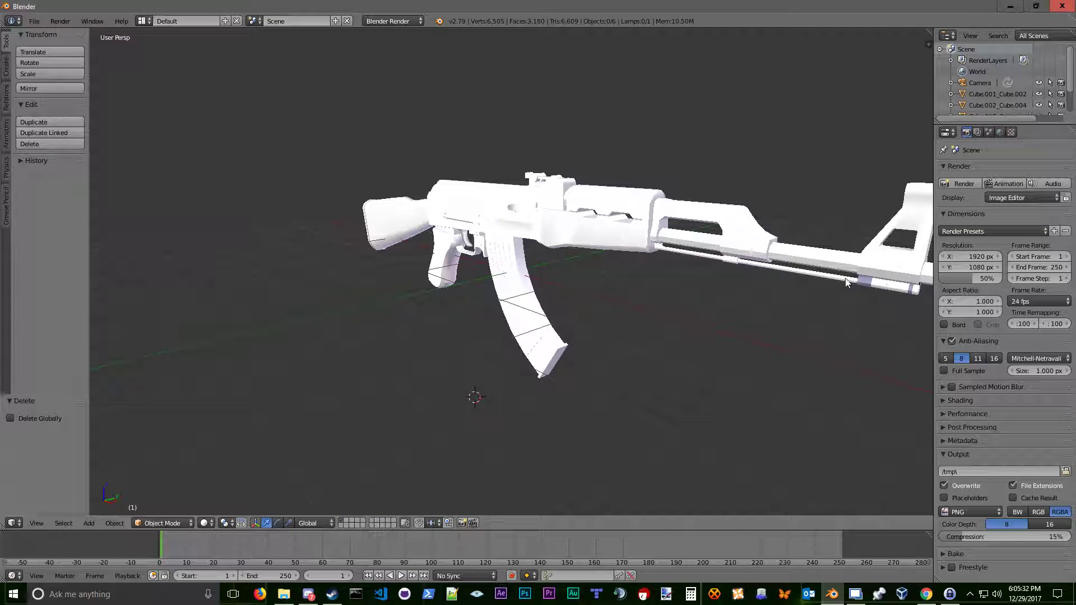
key("KP_6")
key("KP_6")
key("KP_6")
key("KP_6")
key("KP_6")
key("KP_6")
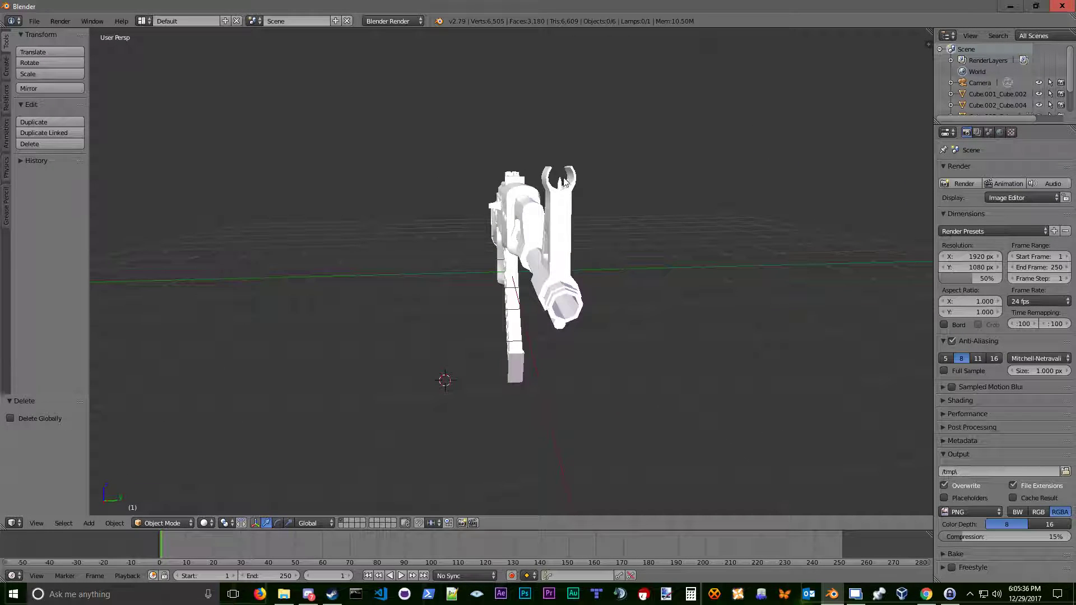
key("KP_4")
key("KP_4")
key("KP_4")
key("KP_4")
key("KP_4")
key("KP_4")
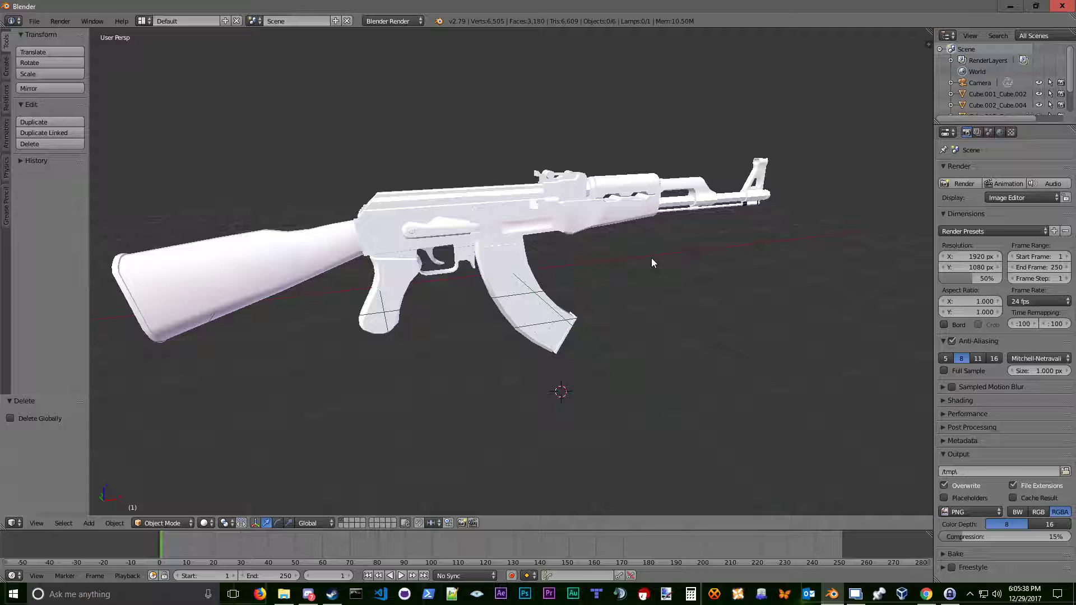
scroll(651, 258, "up", 1)
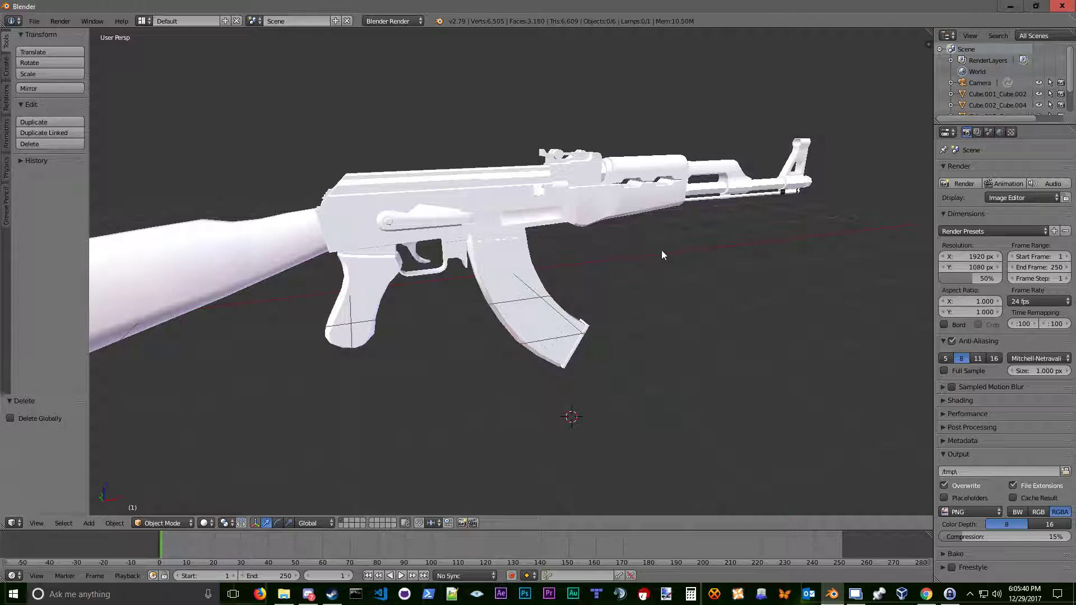
scroll(644, 271, "down", 4)
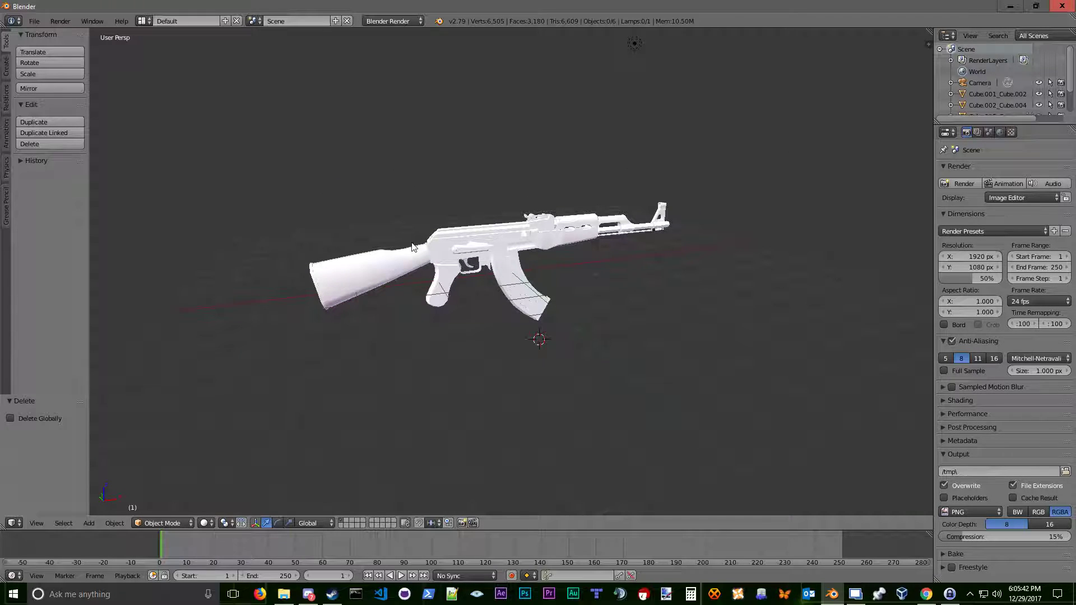
scroll(432, 261, "up", 4)
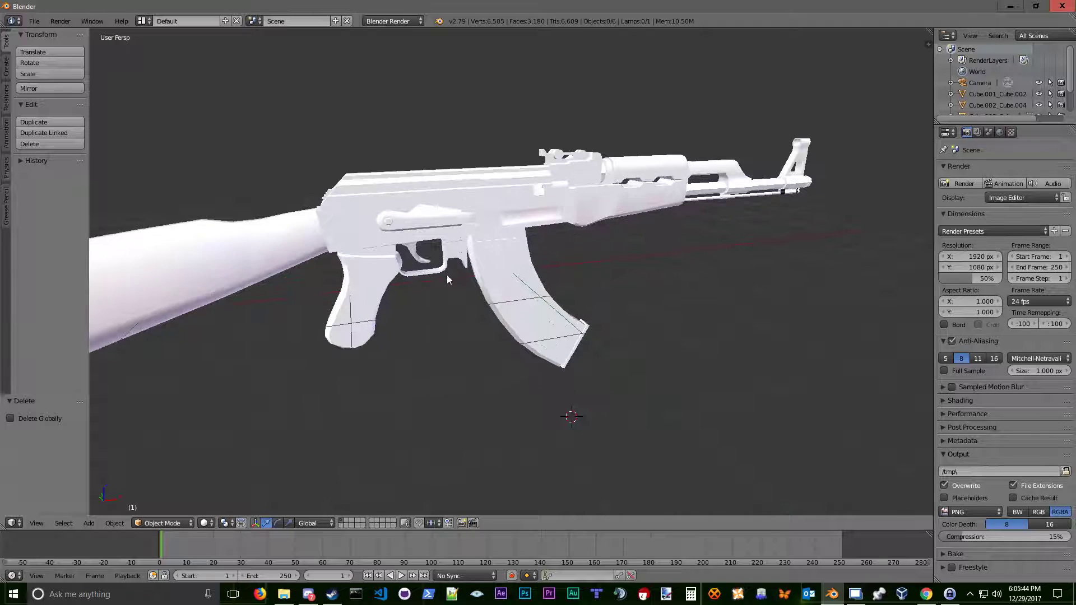
key("KP_4")
key("KP_6")
middle_click_drag(560, 241, 595, 318)
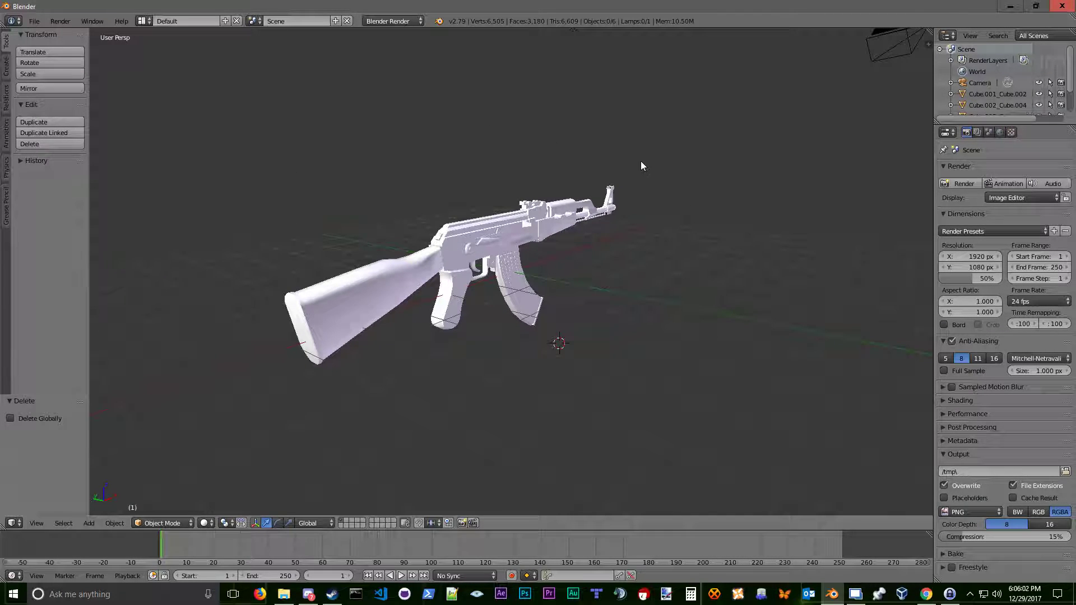
middle_click_drag(479, 284, 524, 297)
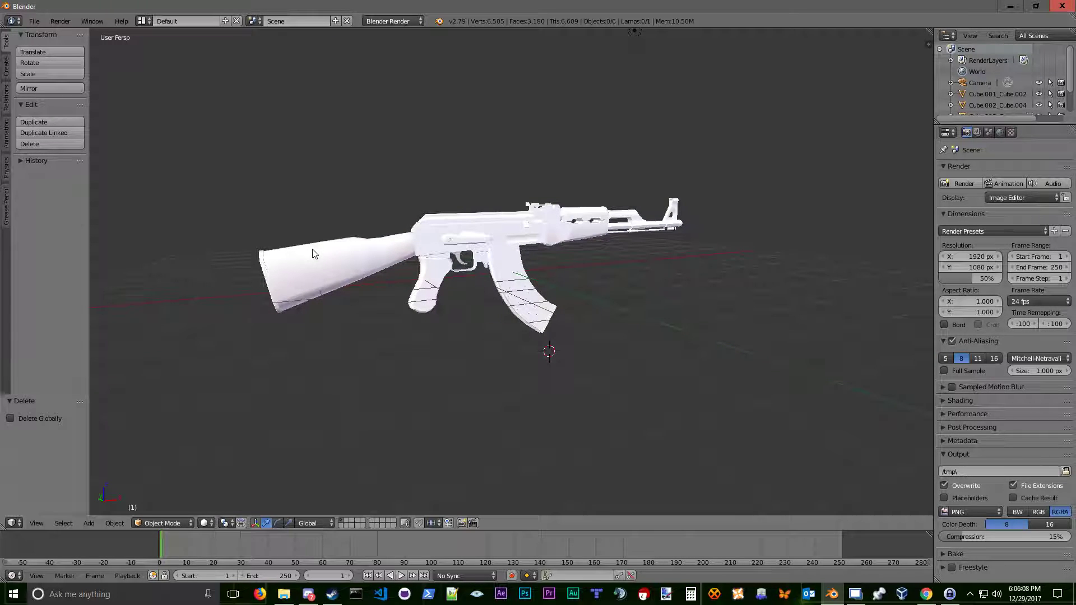
Close the TurboSquid, CGTrader and Archive3D tabs, ending on the Google results tab.
left_click(926, 596)
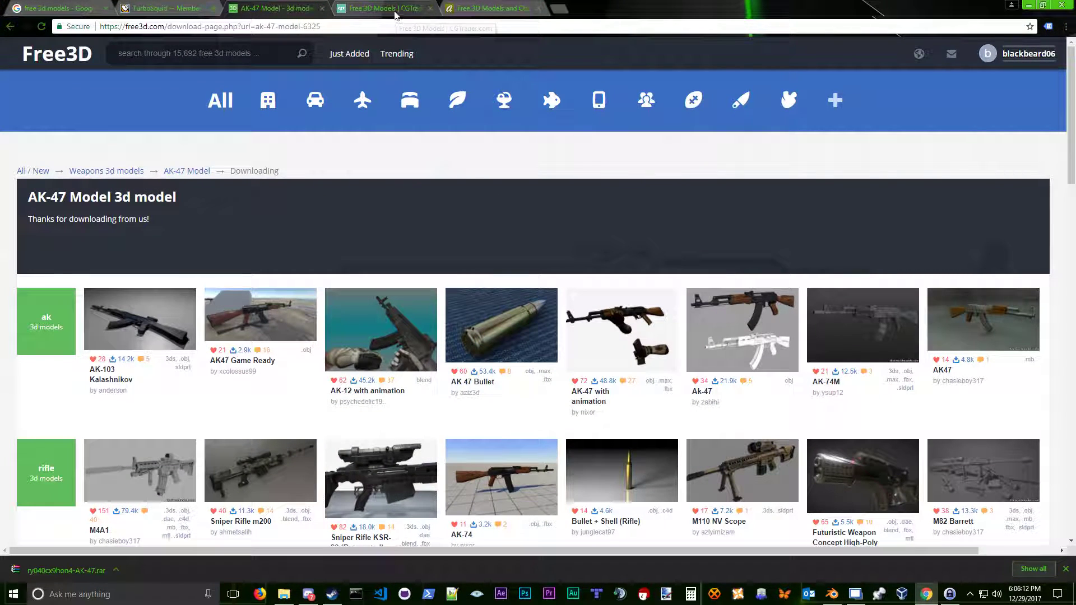
left_click(165, 12)
left_click(384, 8)
left_click(499, 8)
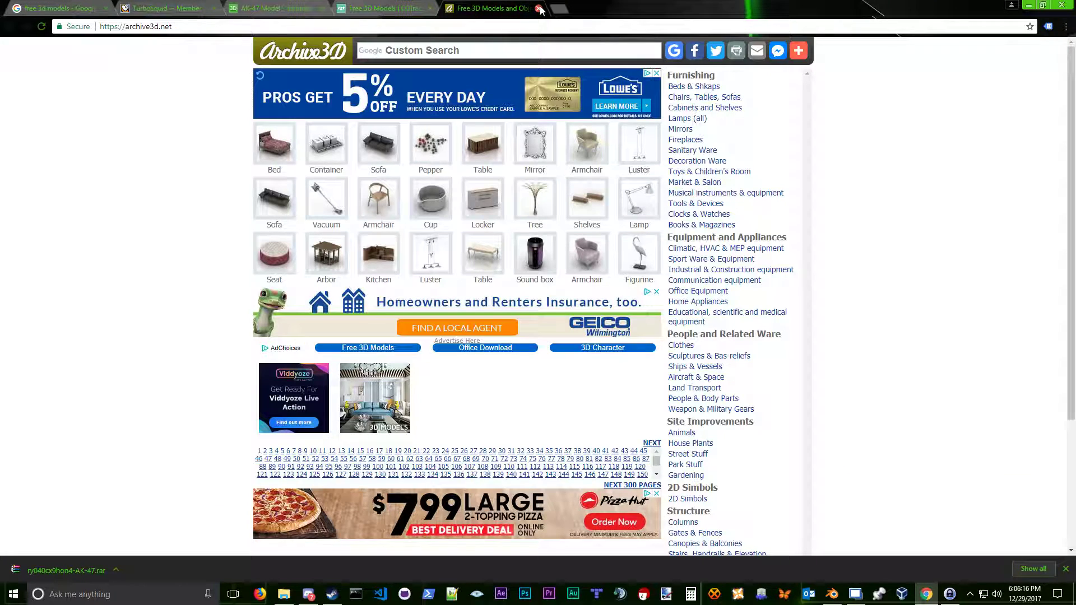
left_click(538, 8)
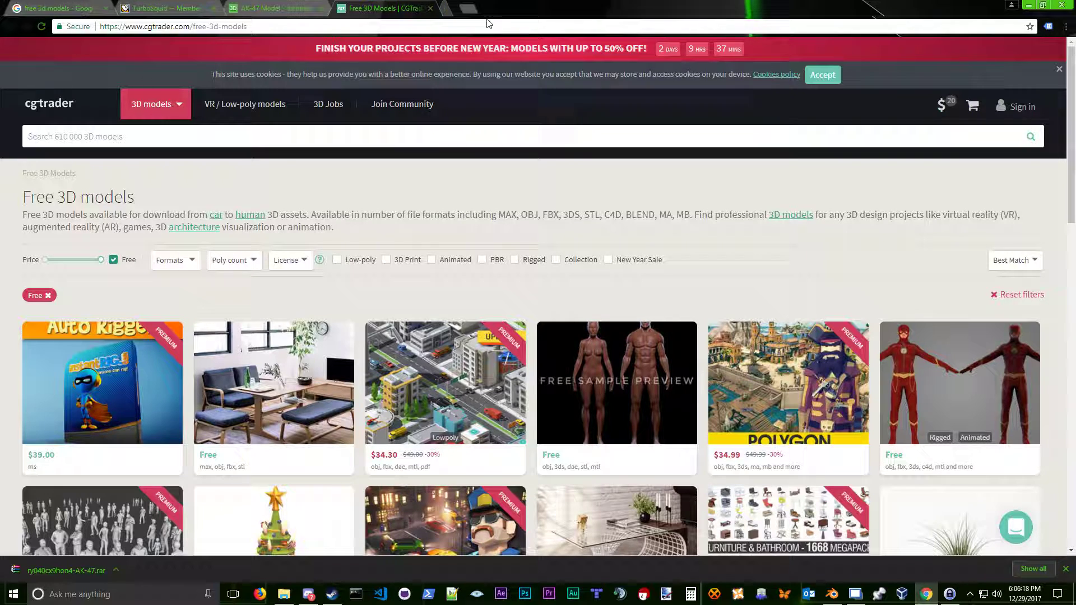
left_click(430, 9)
left_click(214, 8)
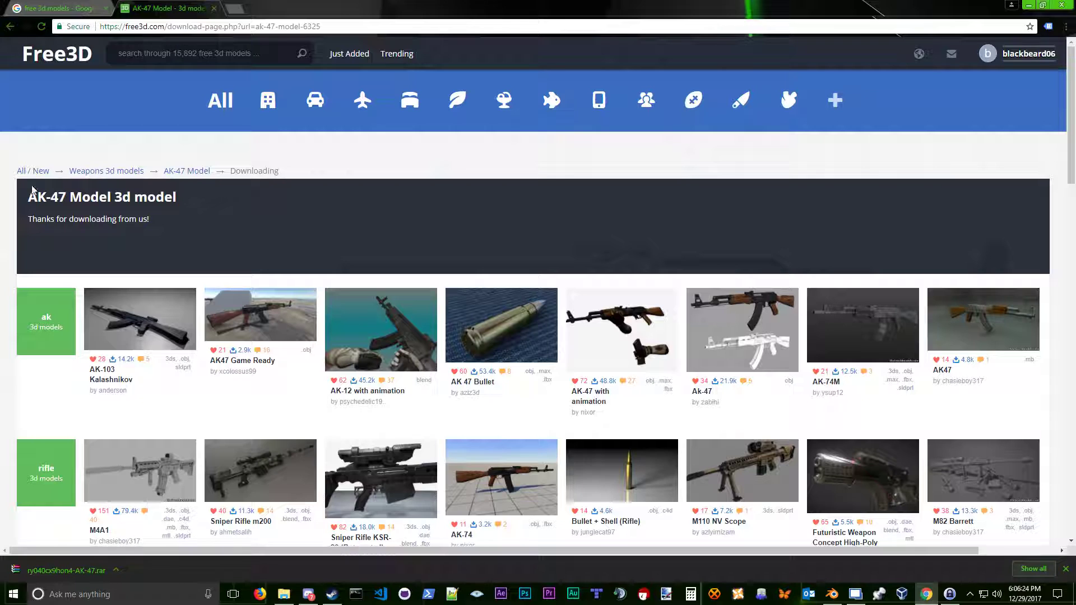
left_click(61, 8)
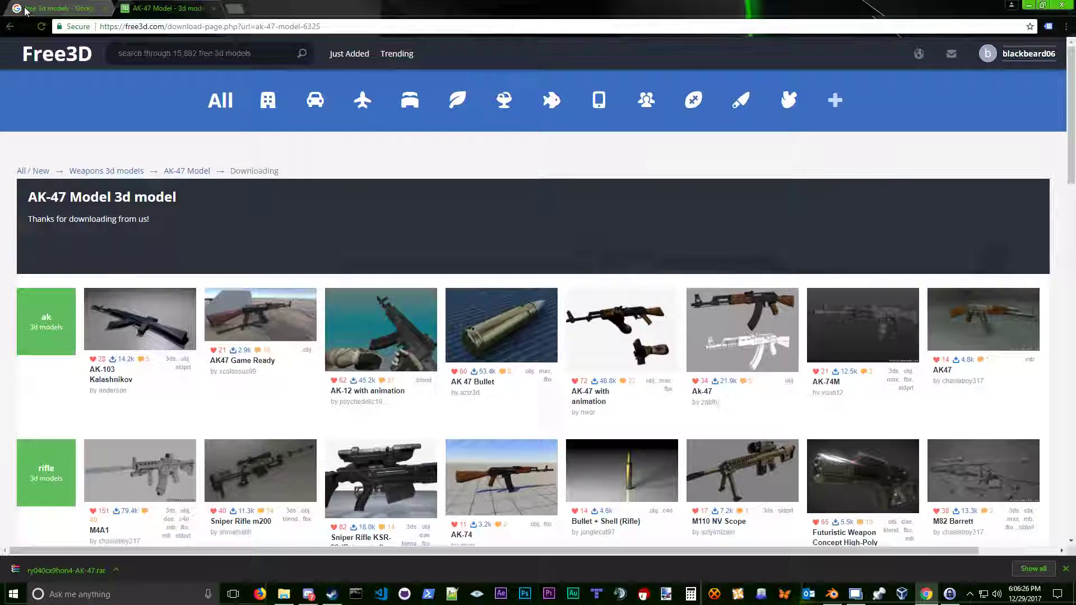
Search Google for 'project zomboid import export script blender' and open the Blender 3D Scripts forum topic.
triple_click(148, 62)
type("projectz")
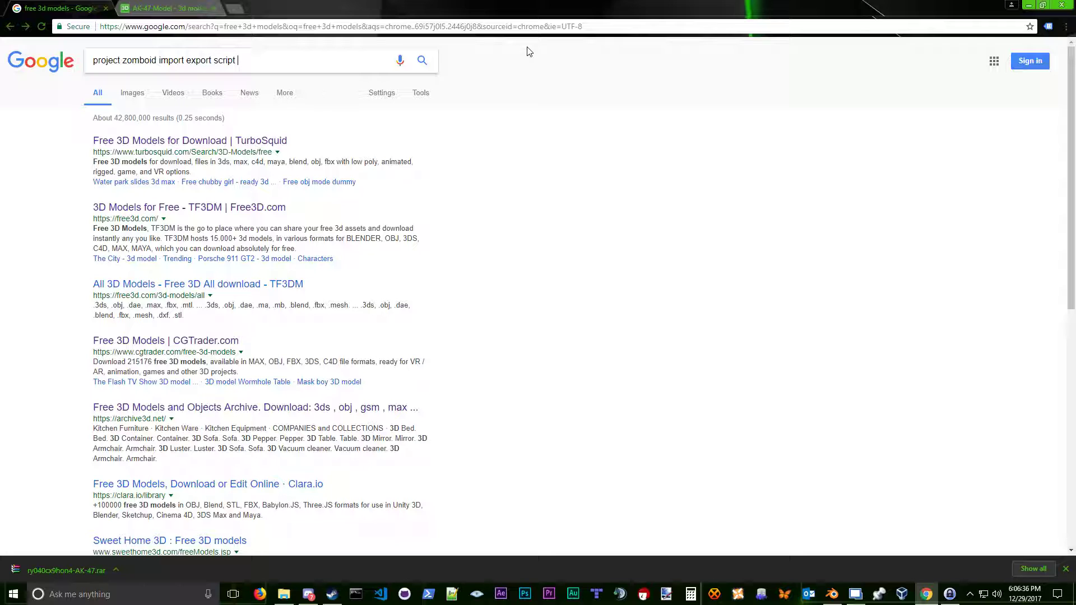
key("Return")
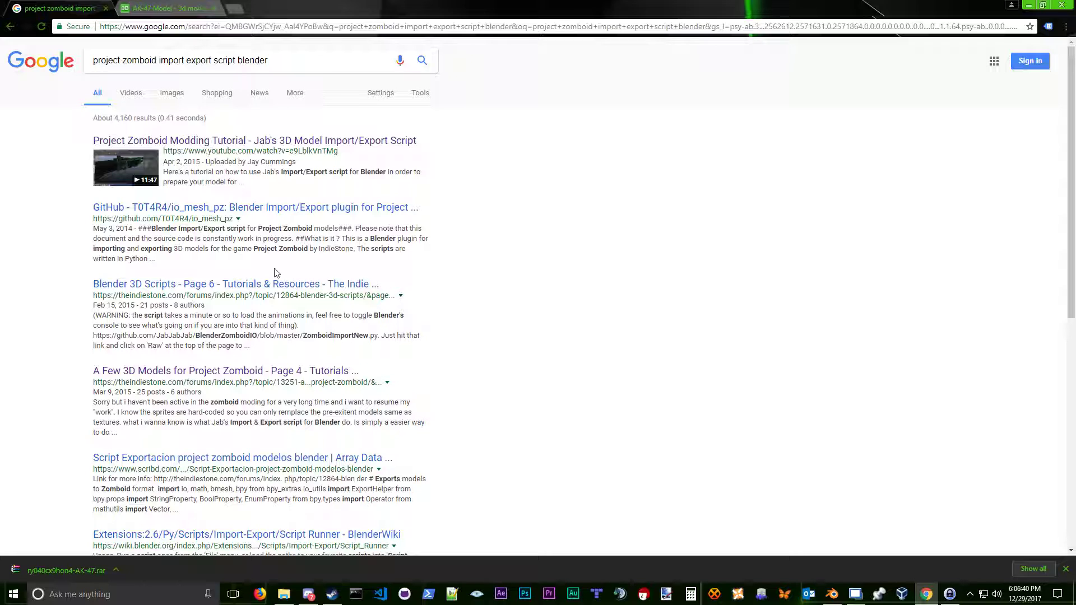
left_click(201, 288)
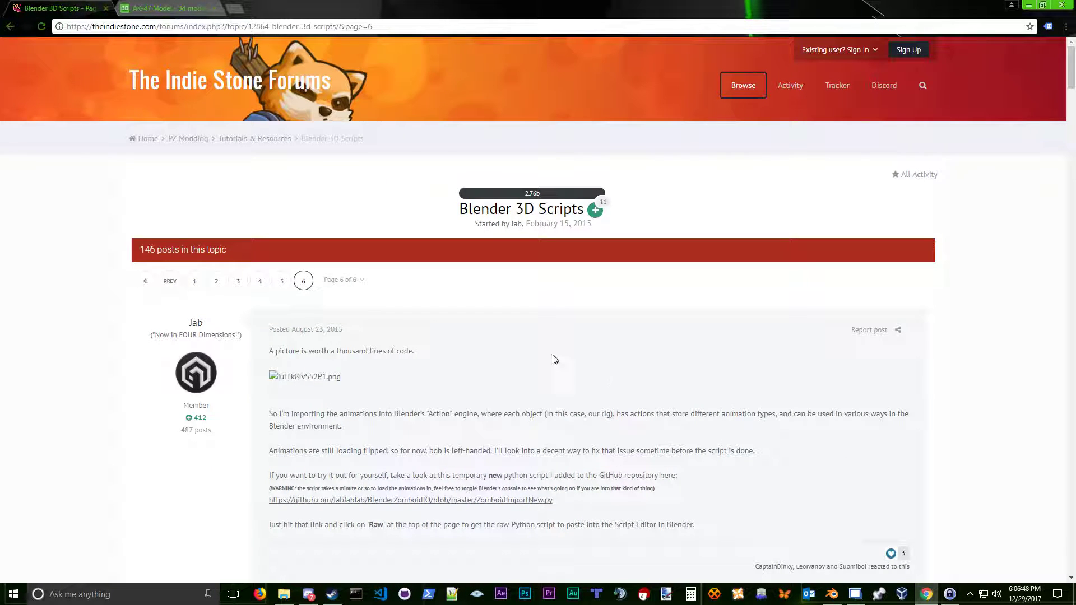
Go to page 1 of the Blender 3D Scripts topic to find the script links.
left_click(194, 283)
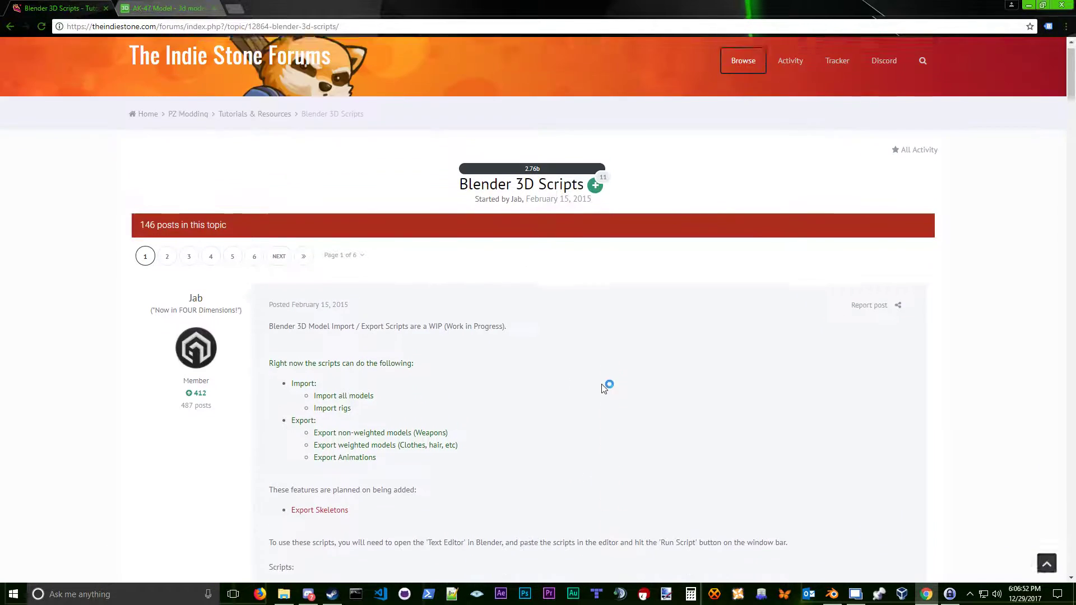
scroll(456, 311, "down", 5)
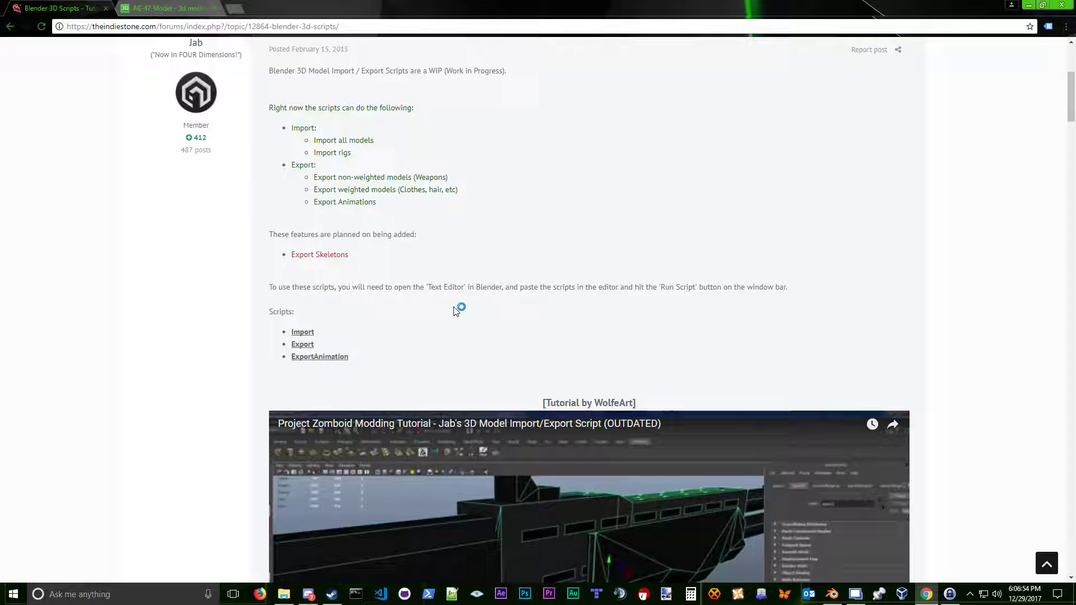
scroll(459, 315, "down", 5)
scroll(339, 337, "up", 5)
scroll(337, 350, "up", 1)
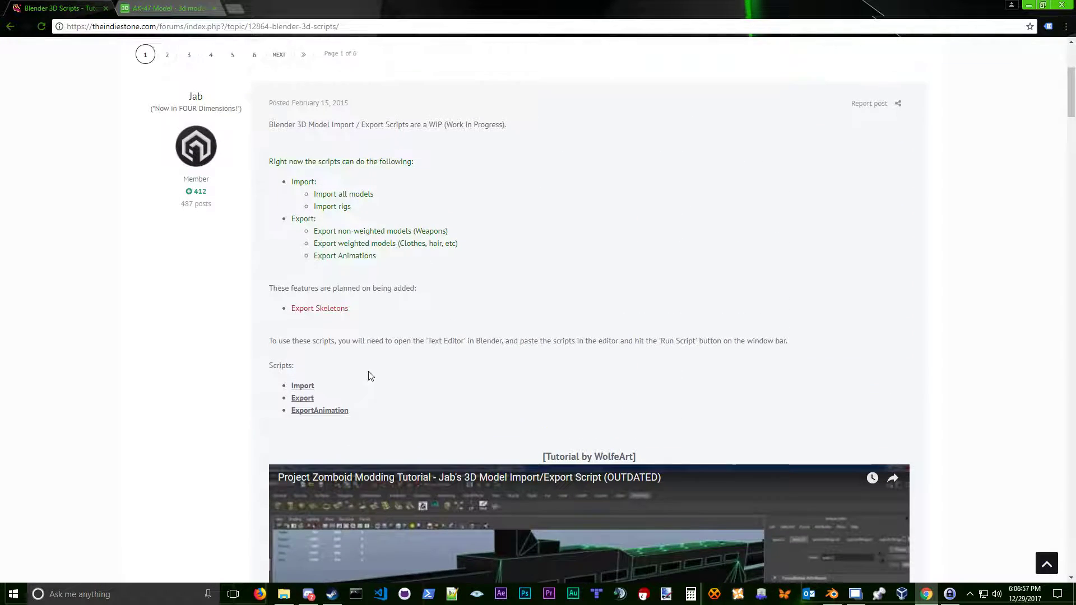
Open the raw ZomboidImportNew.py import script in a new tab and select all its text.
right_click(301, 392)
left_click(336, 396)
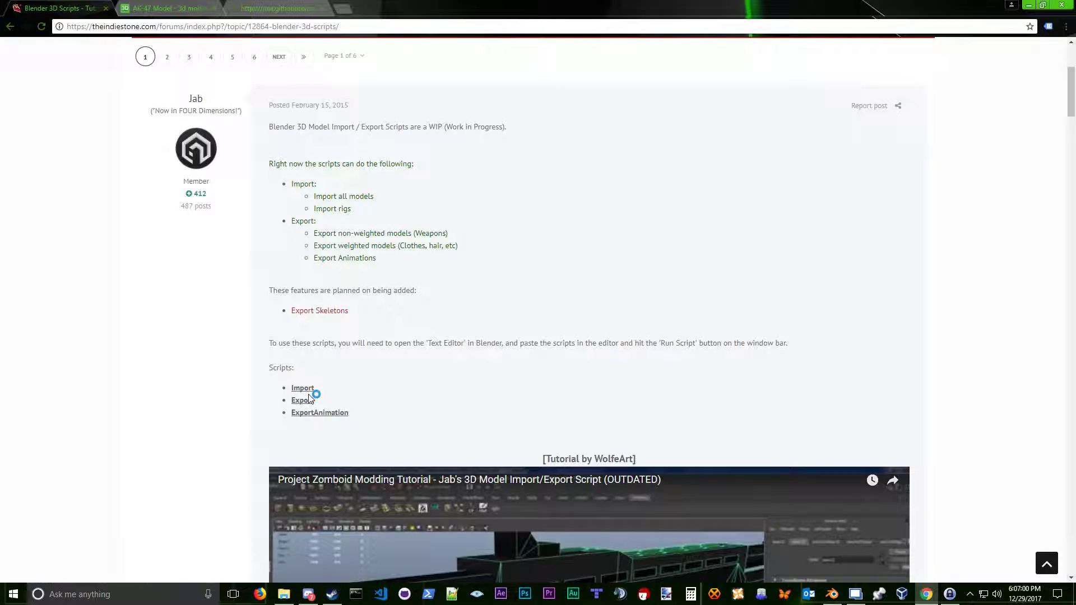
left_click(289, 6)
scroll(476, 288, "down", 3)
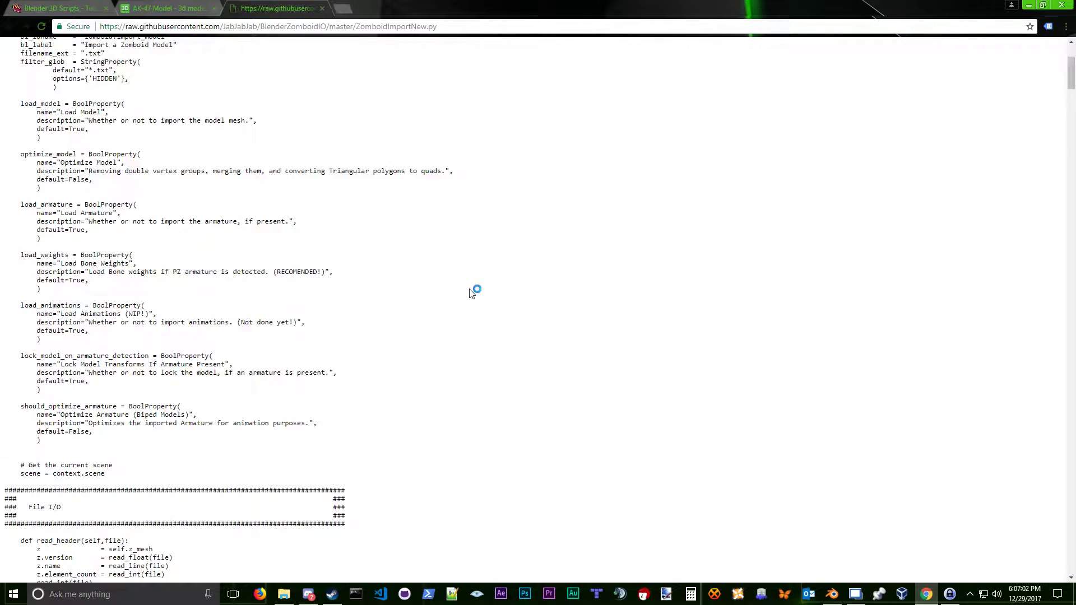
scroll(433, 325, "up", 3)
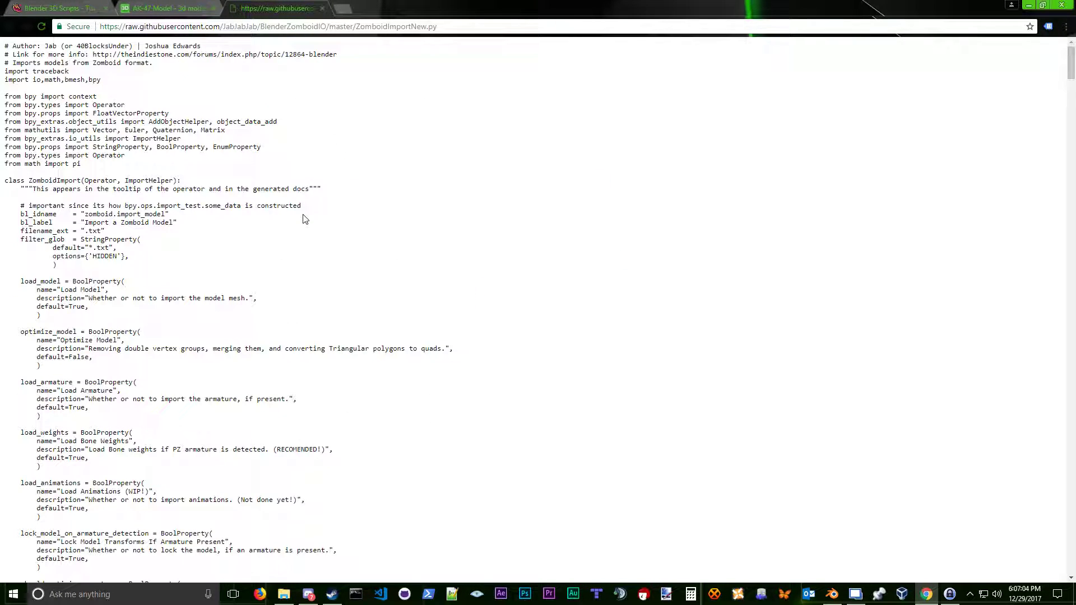
key("ctrl+a")
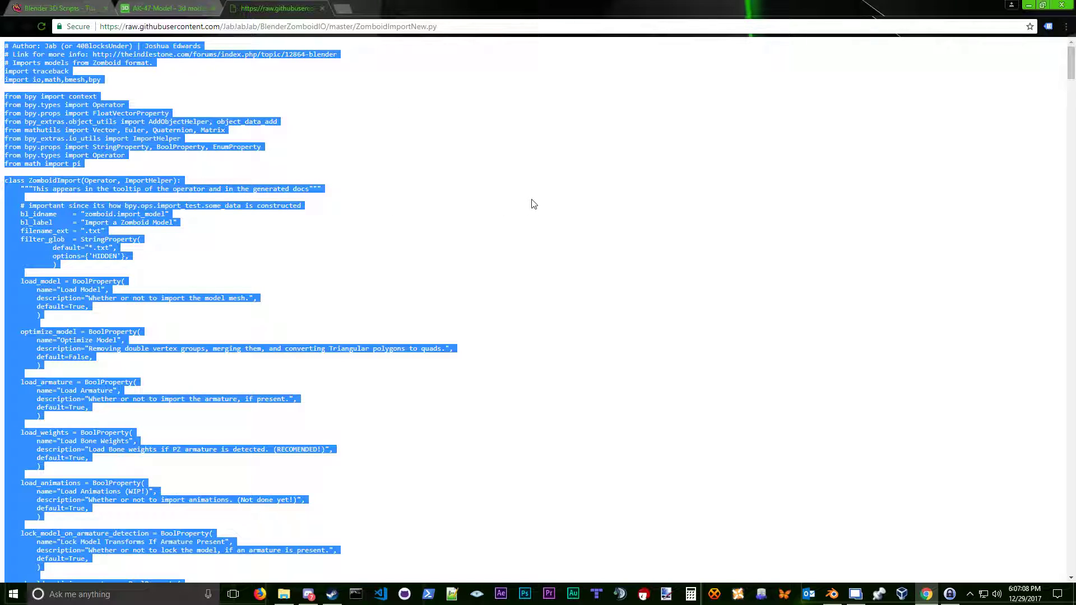
left_click(285, 596)
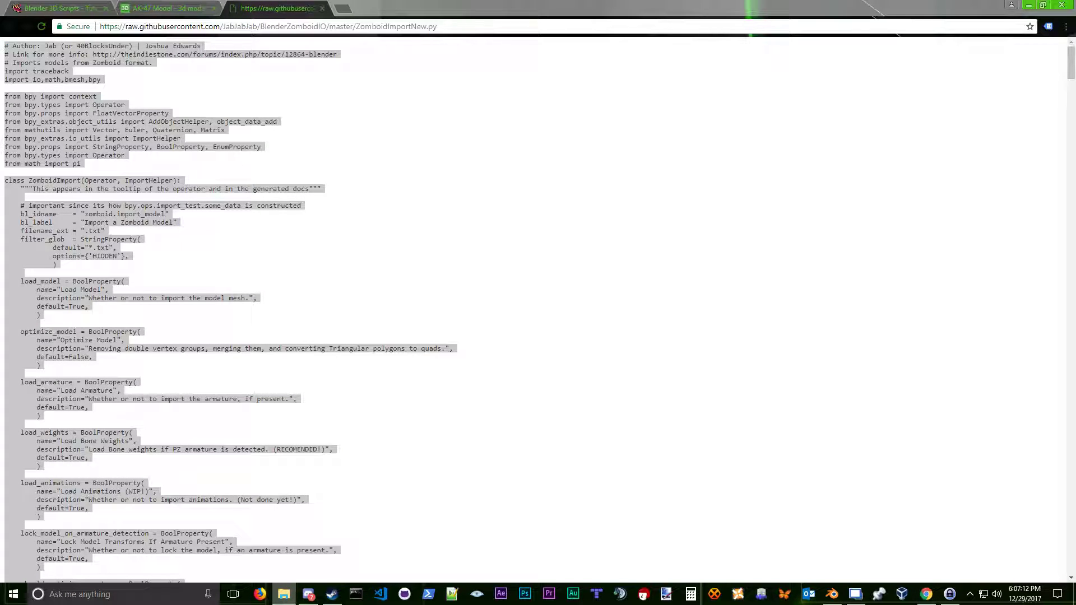
Create a new text document on the desktop named import.txt.
right_click(286, 595)
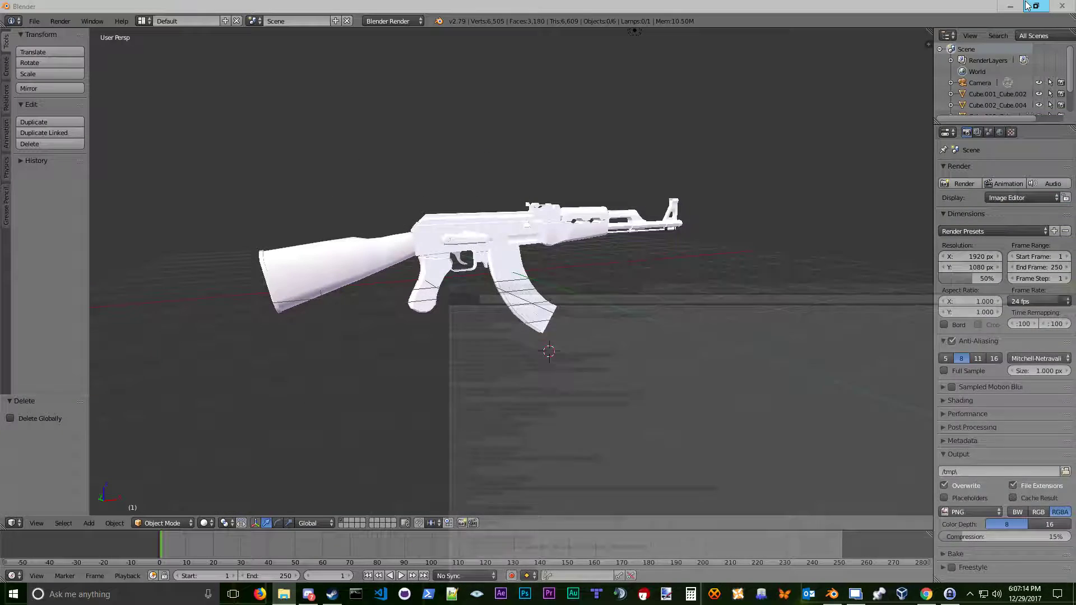
left_click(1011, 6)
right_click(424, 256)
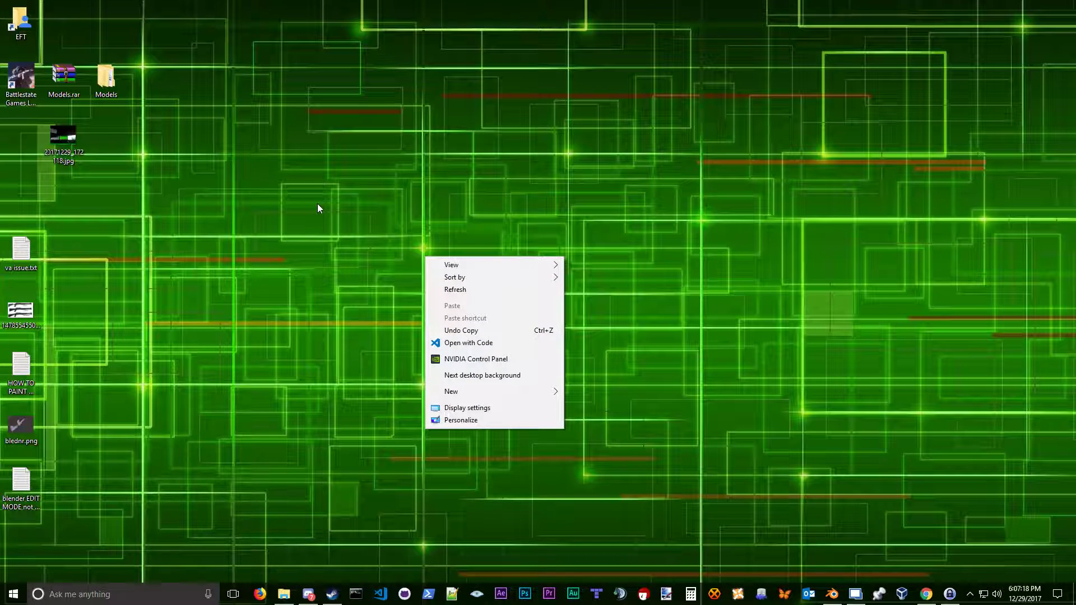
mouse_move(460, 392)
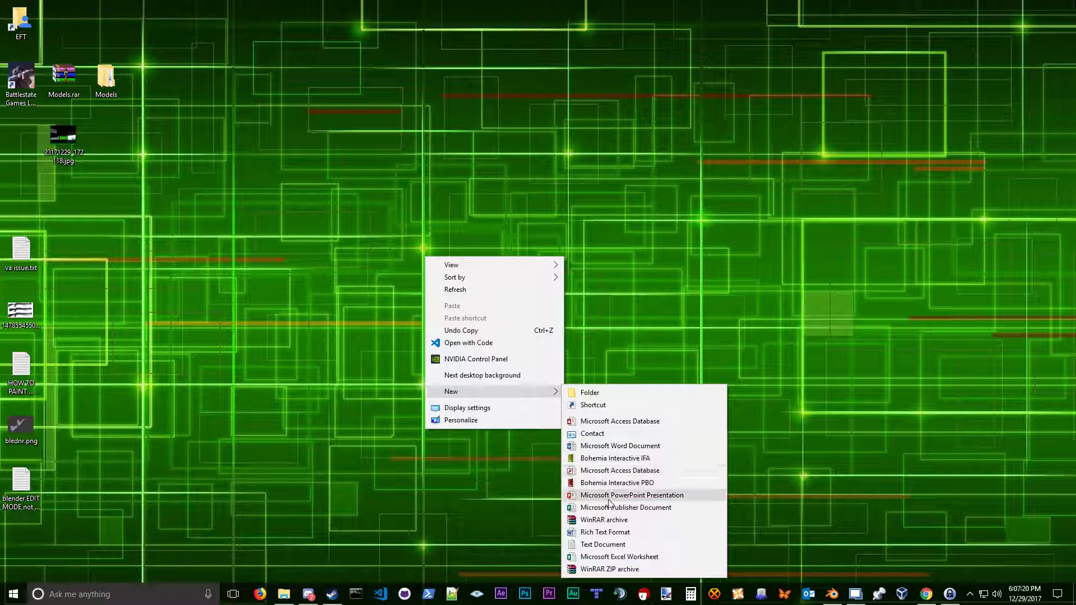
left_click(602, 545)
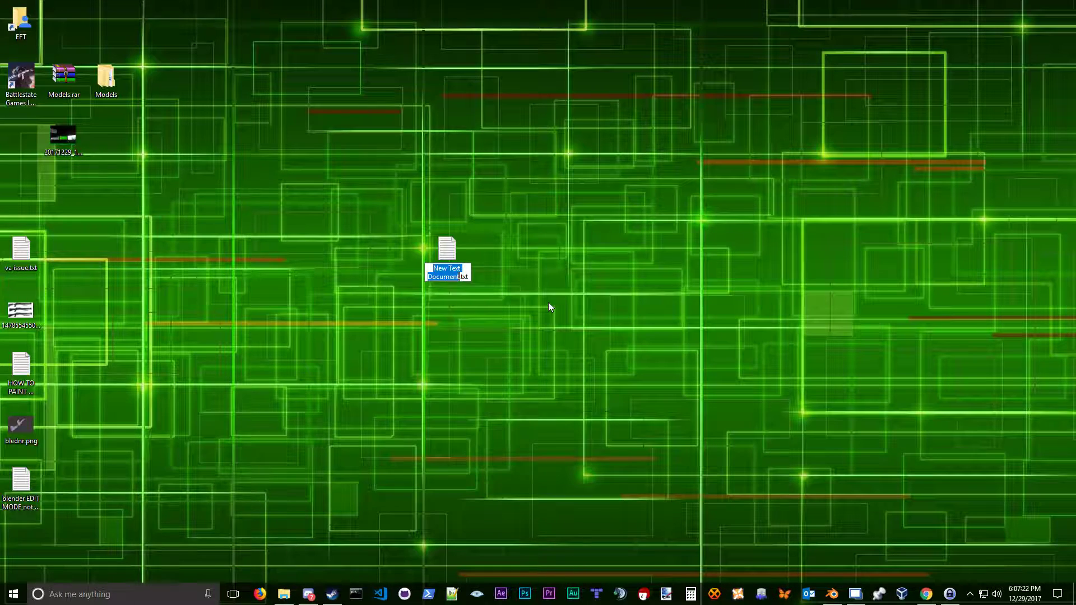
right_click(441, 274)
left_click(509, 558)
key("BackSpace")
type("import")
key("Return")
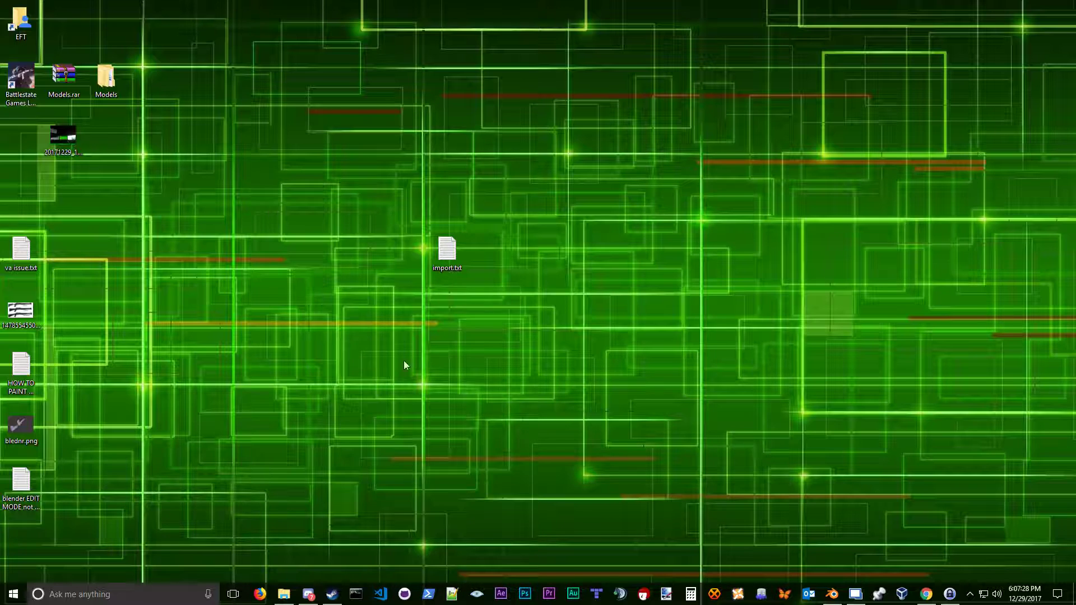
Paste the import script into import.txt, save and close it, and move it top-left.
double_click(448, 263)
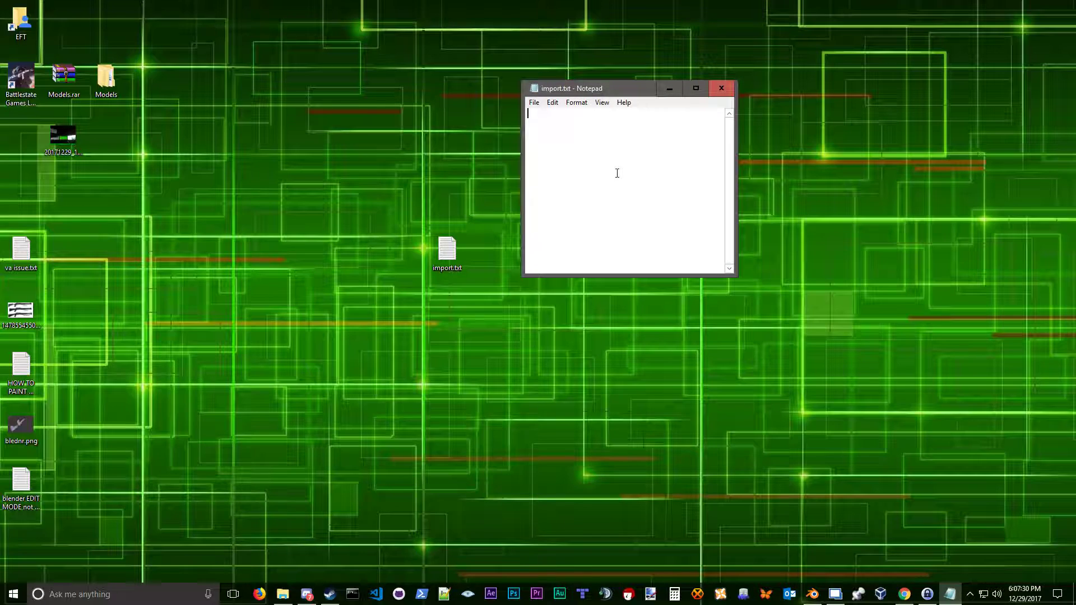
key("ctrl+v")
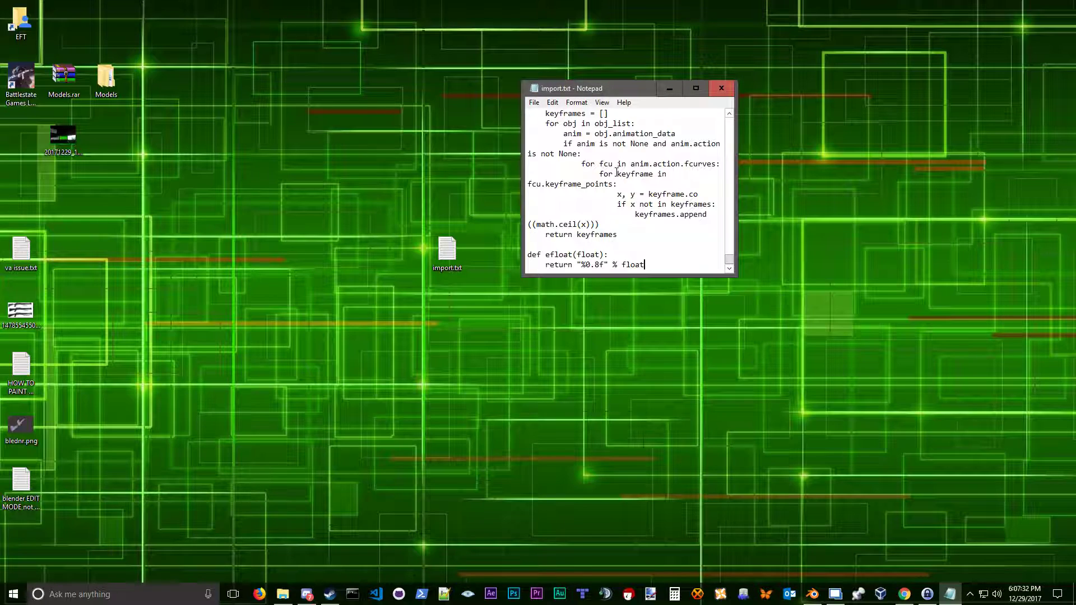
scroll(616, 173, "up", 10)
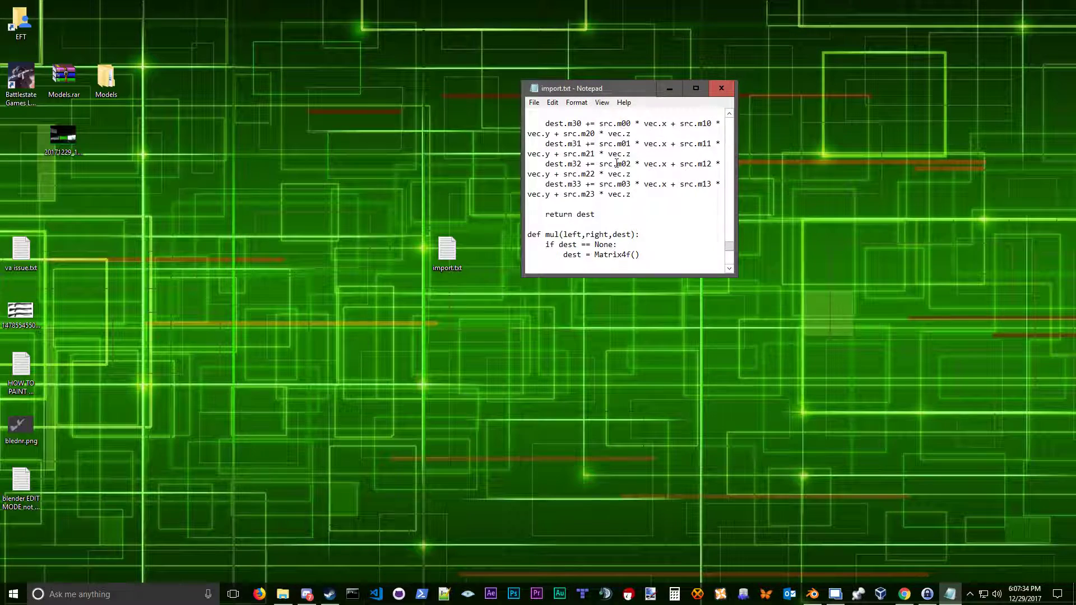
left_click(534, 102)
left_click(546, 139)
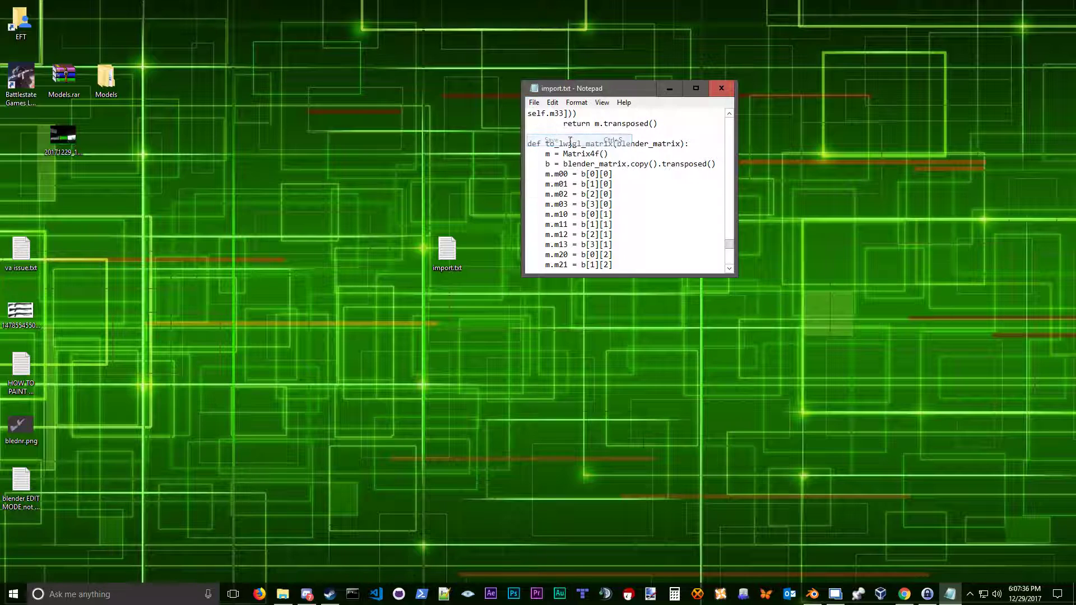
left_click(721, 90)
left_click_drag(454, 270, 285, 100)
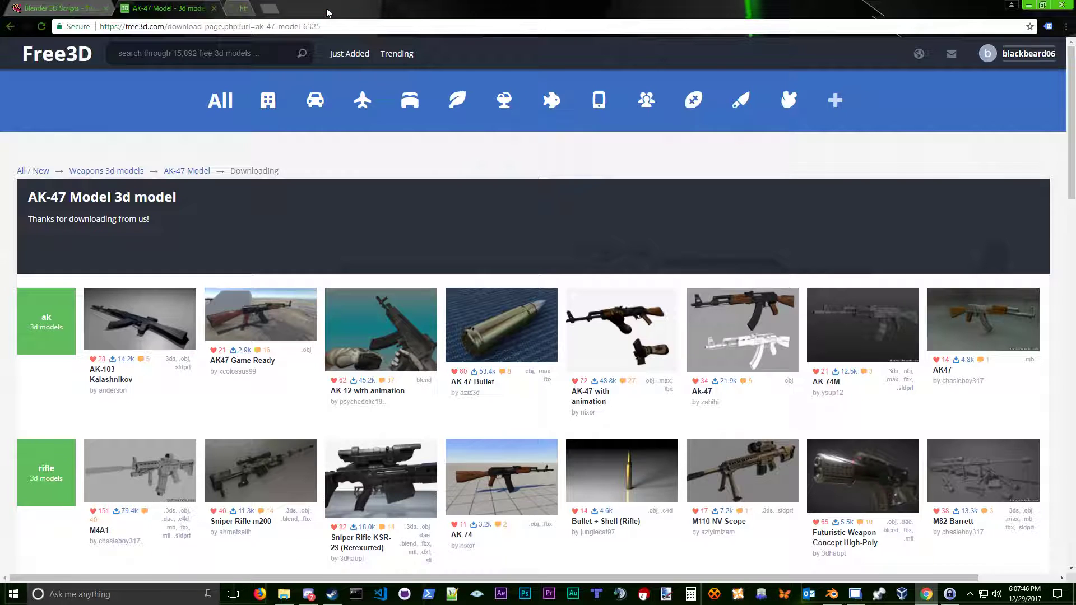
Return to the forum thread and open the ZomboidExportNew.py Export link in a new tab.
left_click(78, 7)
right_click(305, 412)
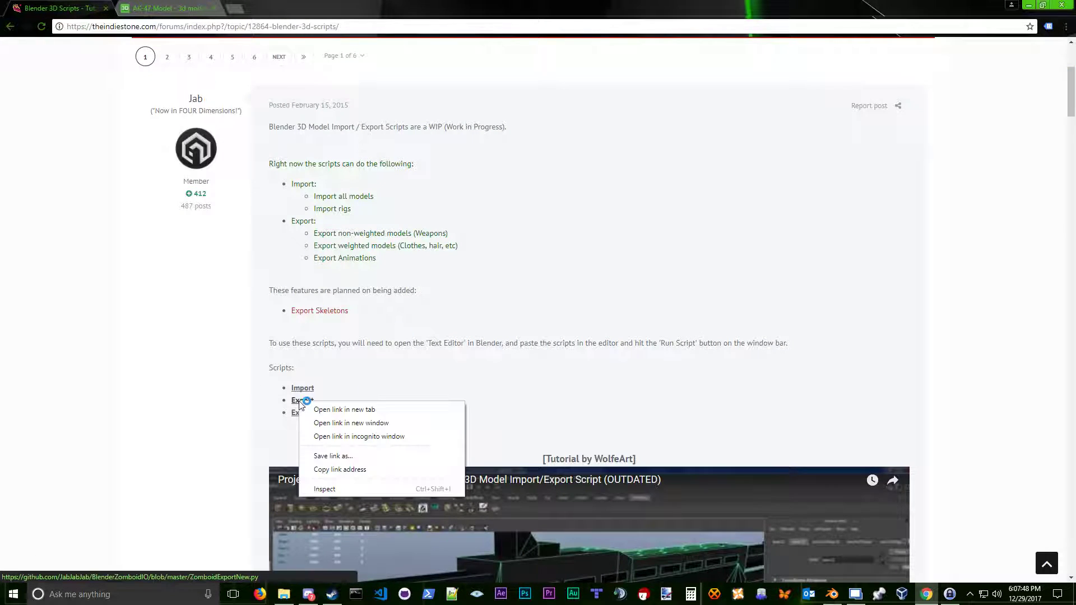
left_click(346, 410)
left_click(295, 7)
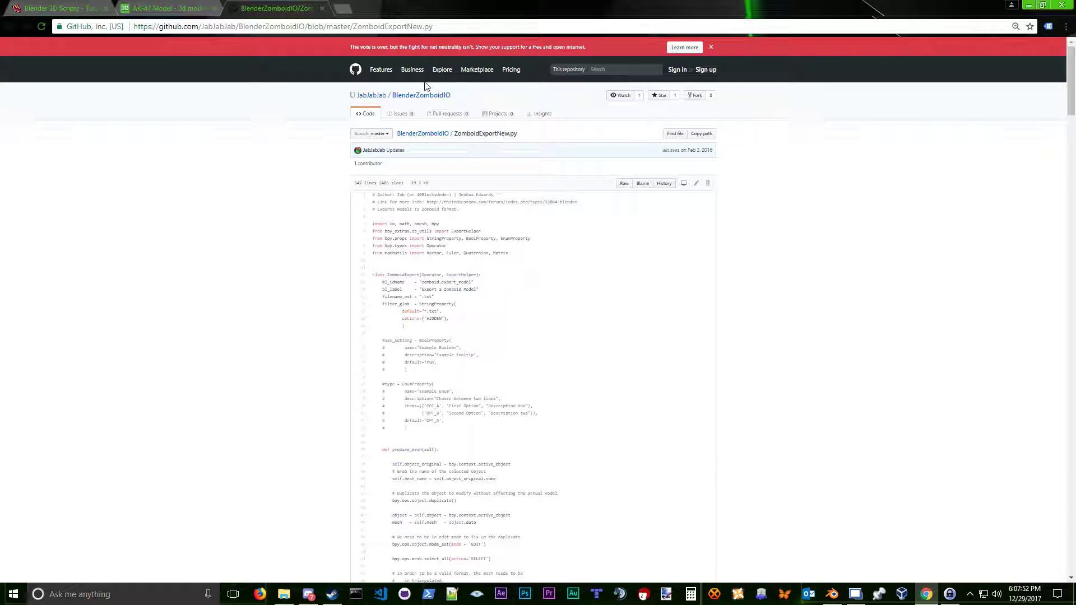
Dismiss the banner, view the export script as Raw, and select all its text.
left_click(712, 49)
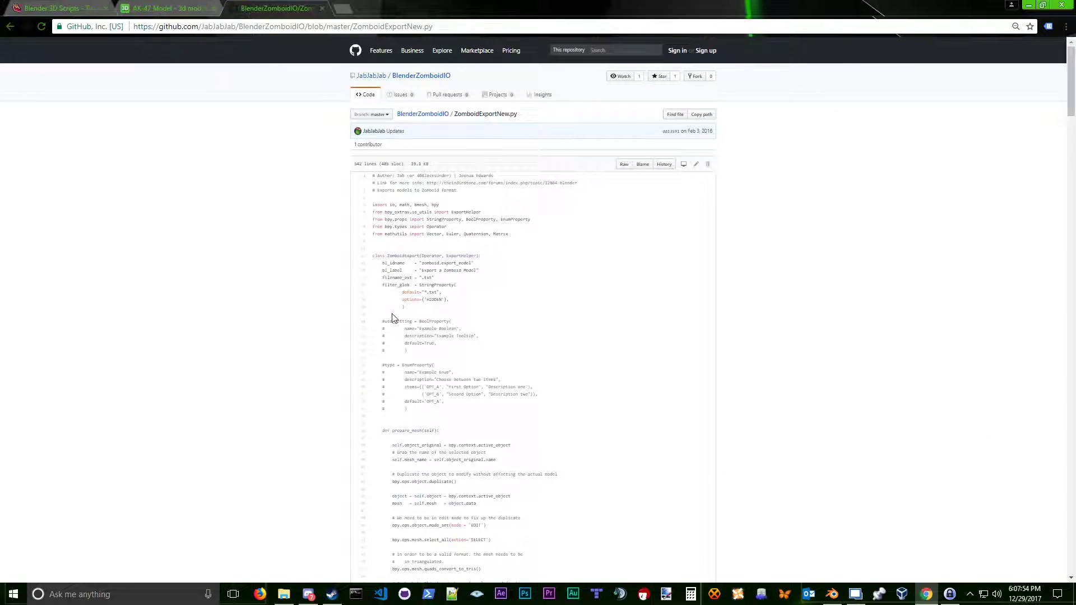
scroll(426, 314, "down", 7)
scroll(447, 323, "up", 7)
scroll(446, 323, "up", 7, "ctrl")
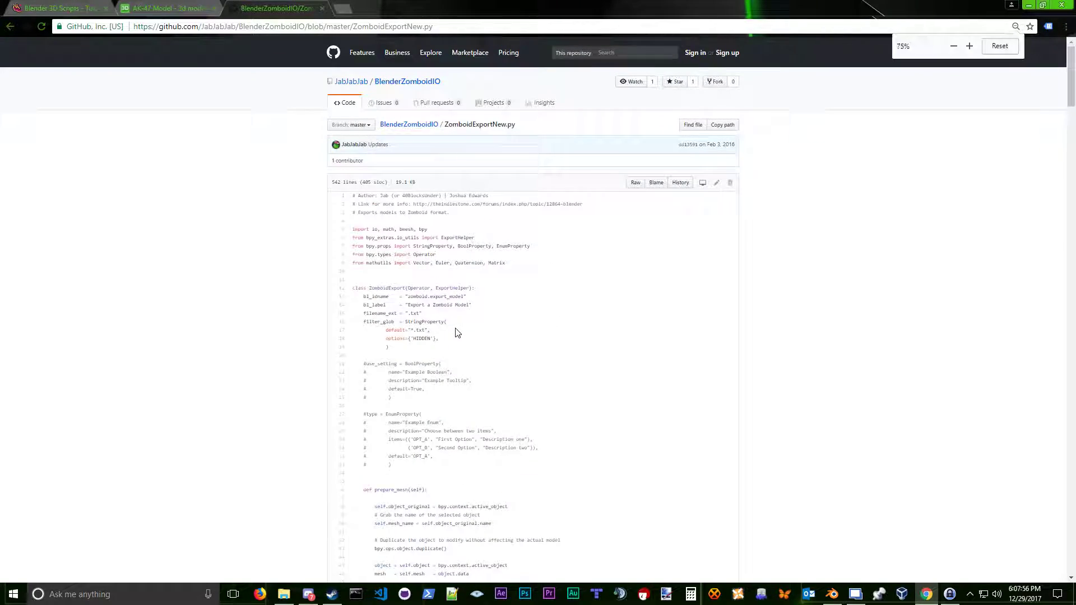
scroll(458, 343, "down", 2, "ctrl")
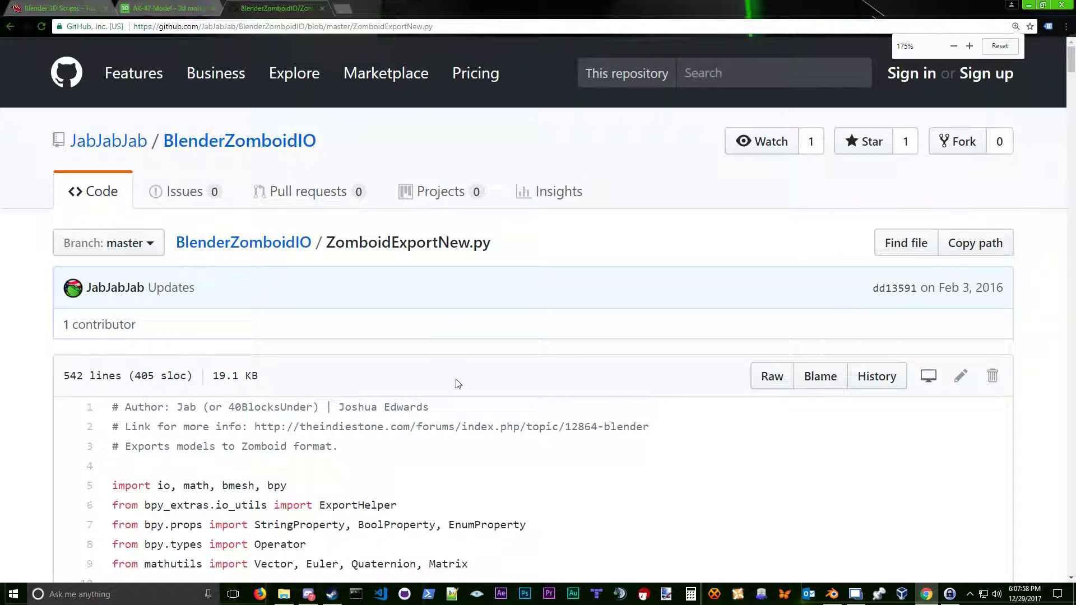
scroll(461, 384, "down", 1)
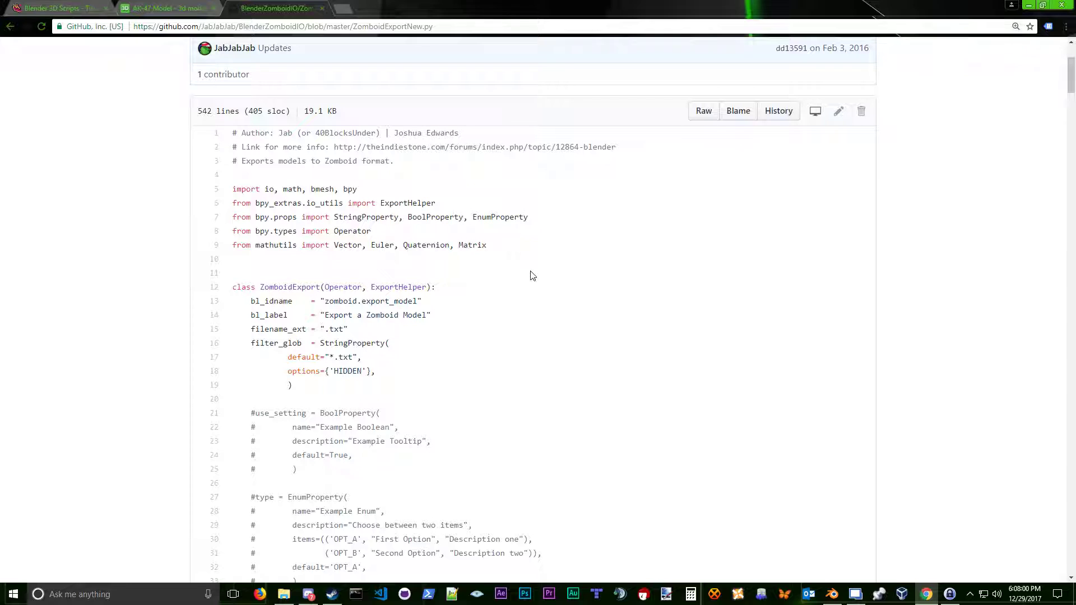
scroll(528, 276, "up", 2)
scroll(354, 320, "down", 1)
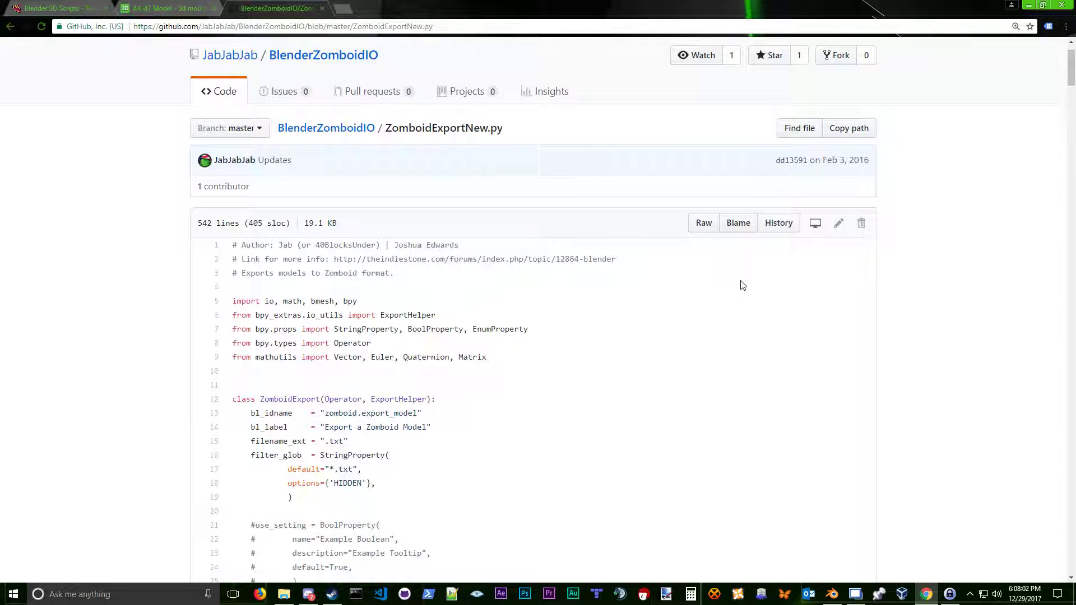
left_click(704, 223)
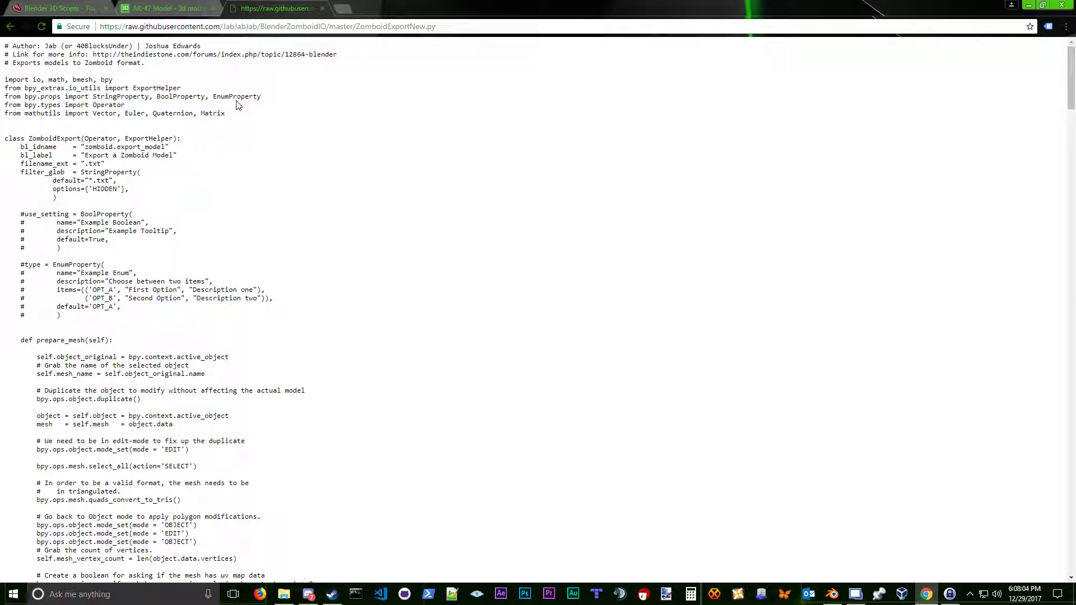
left_click_drag(101, 96, 281, 325)
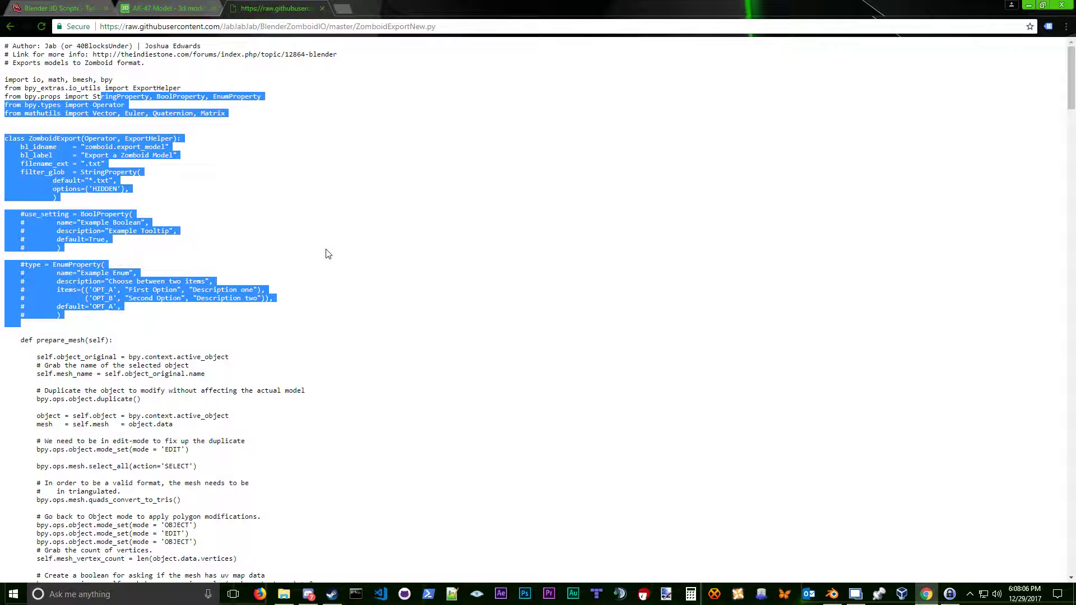
key("ctrl+a")
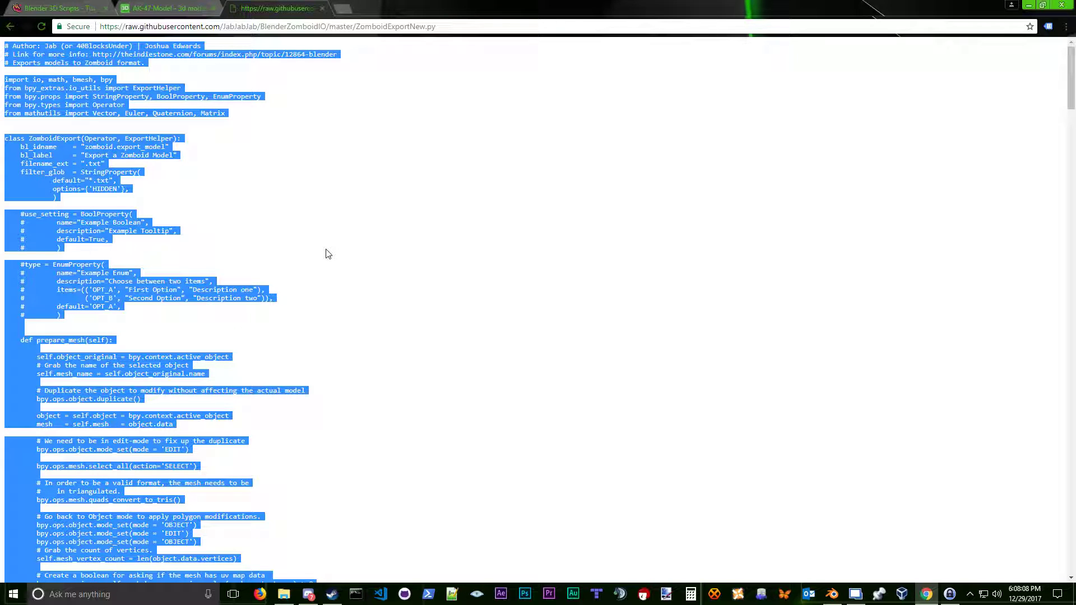
Create a new text document on the desktop named export.txt.
left_click(1025, 5)
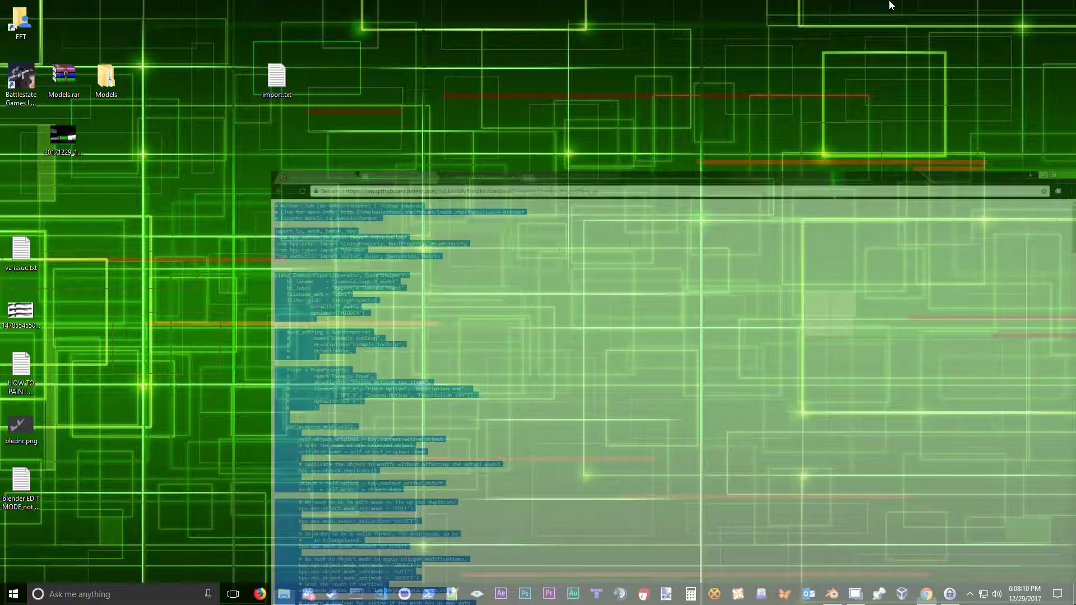
right_click(340, 210)
mouse_move(395, 343)
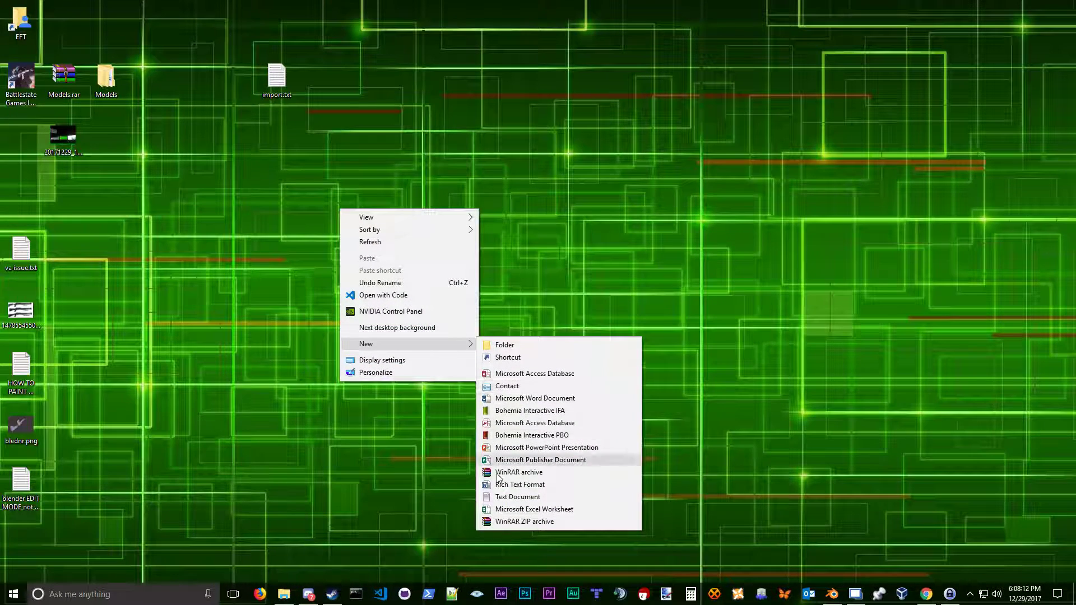
left_click(518, 497)
type("export")
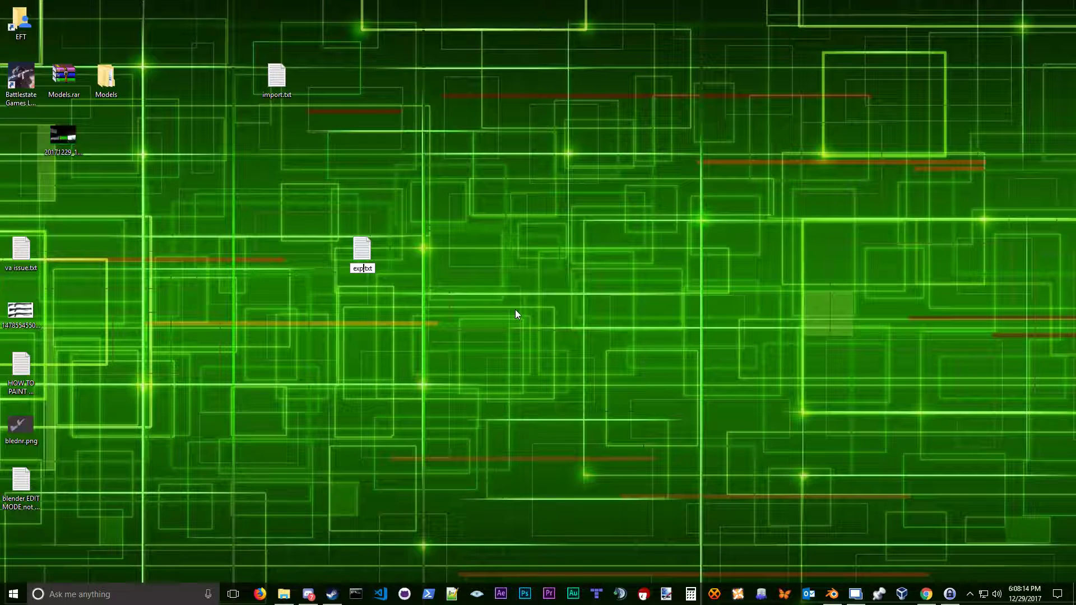
key("Return")
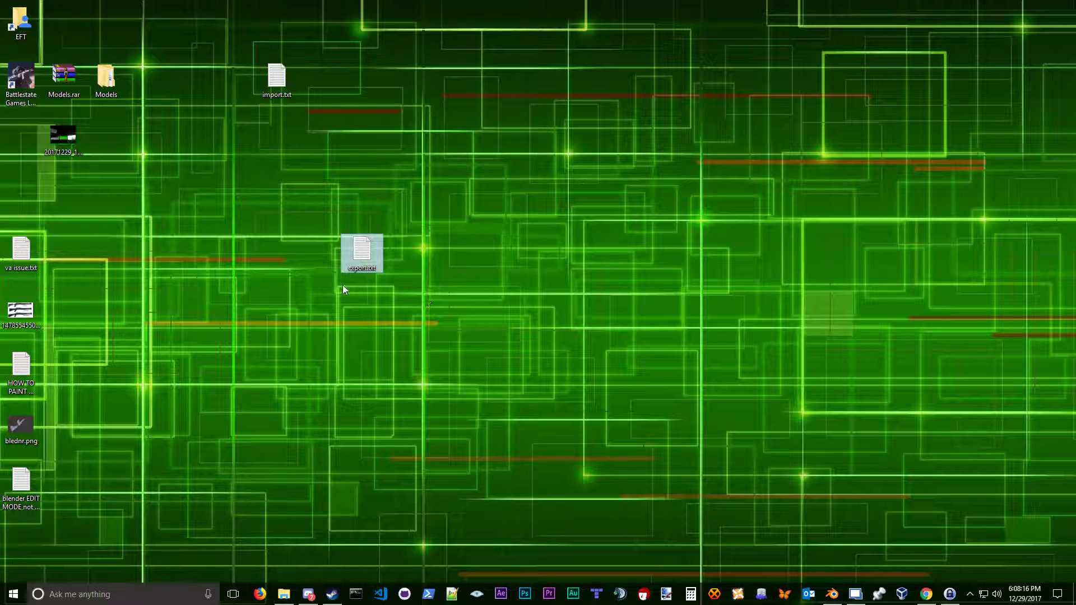
Paste the export script into export.txt, save it and close Notepad.
right_click(361, 257)
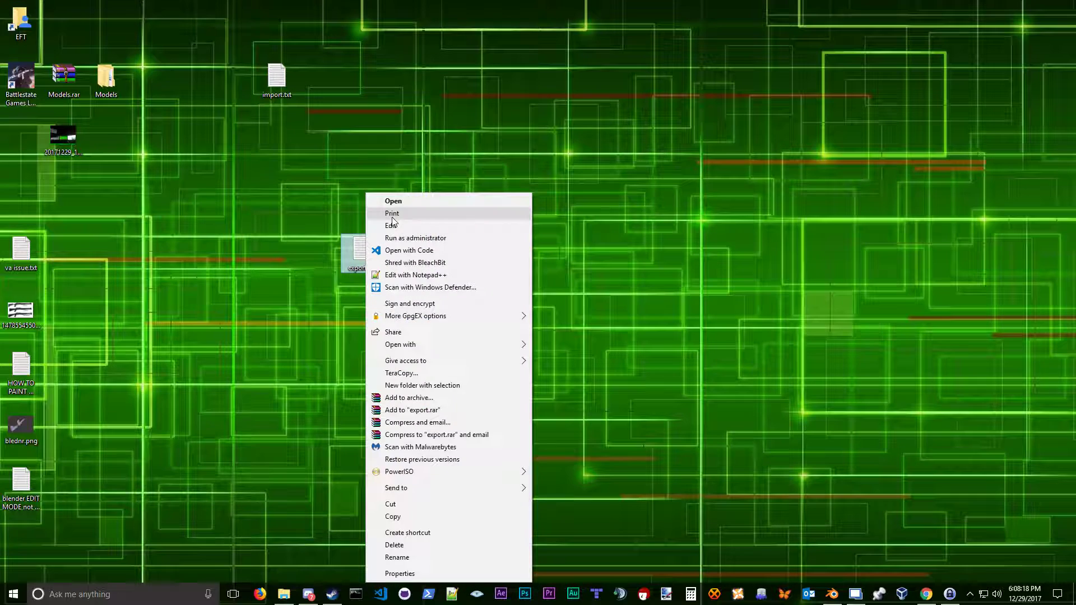
key("Escape")
double_click(362, 258)
key("ctrl+v")
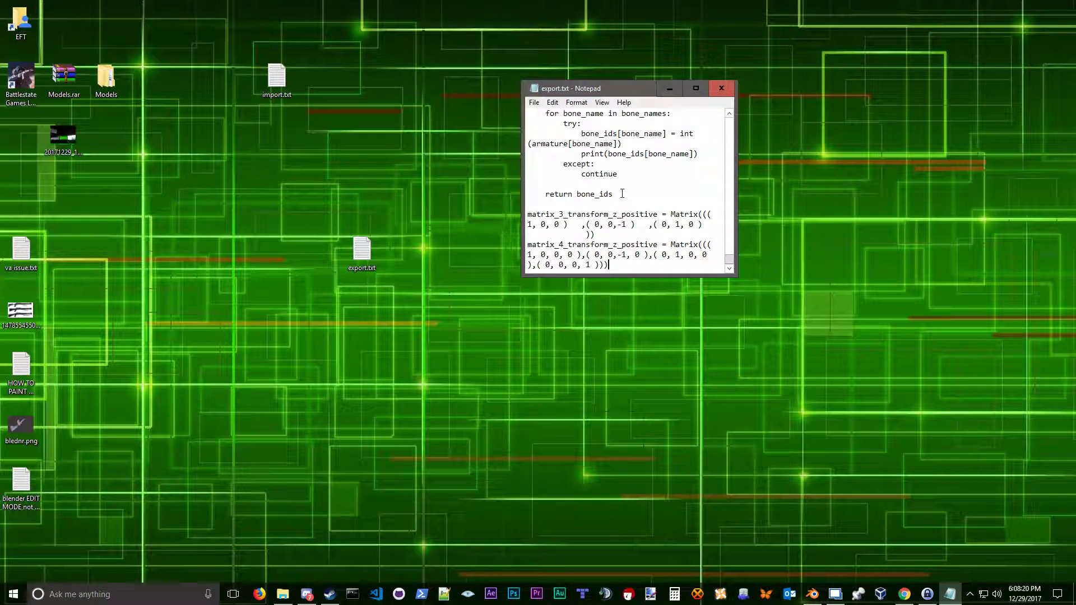
scroll(629, 172, "up", 10)
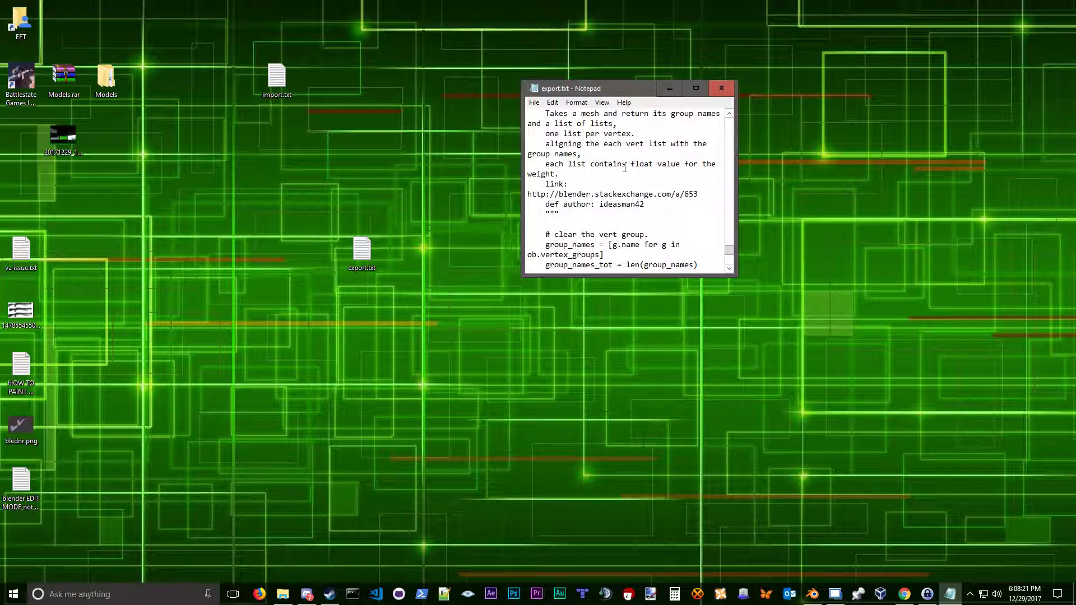
left_click(534, 102)
left_click(551, 140)
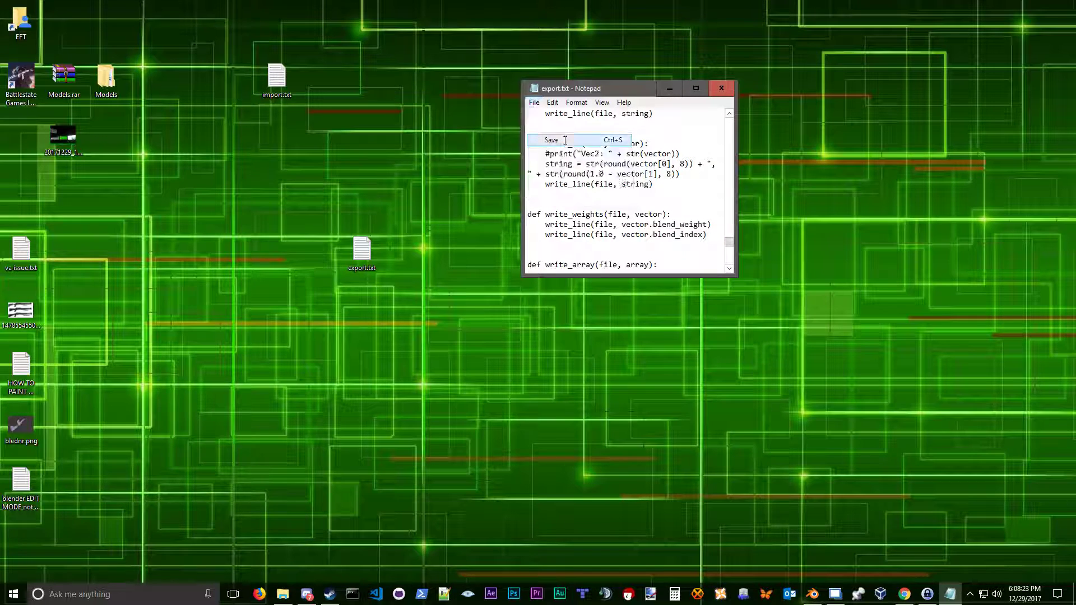
left_click(722, 88)
Place export.txt beside import.txt at the top and select both files.
left_click_drag(367, 259, 325, 89)
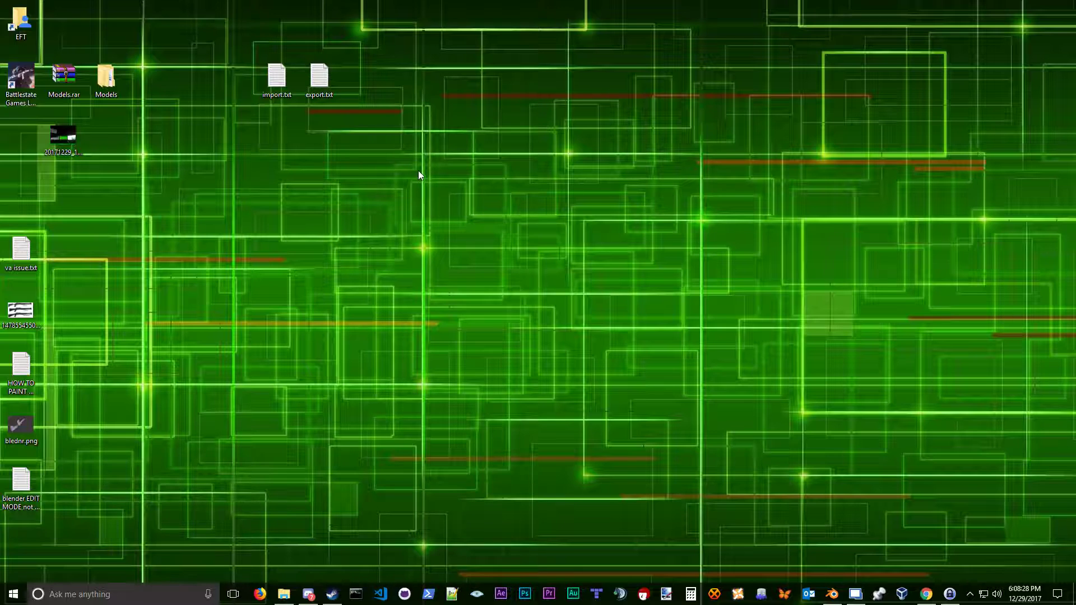
left_click_drag(237, 39, 400, 132)
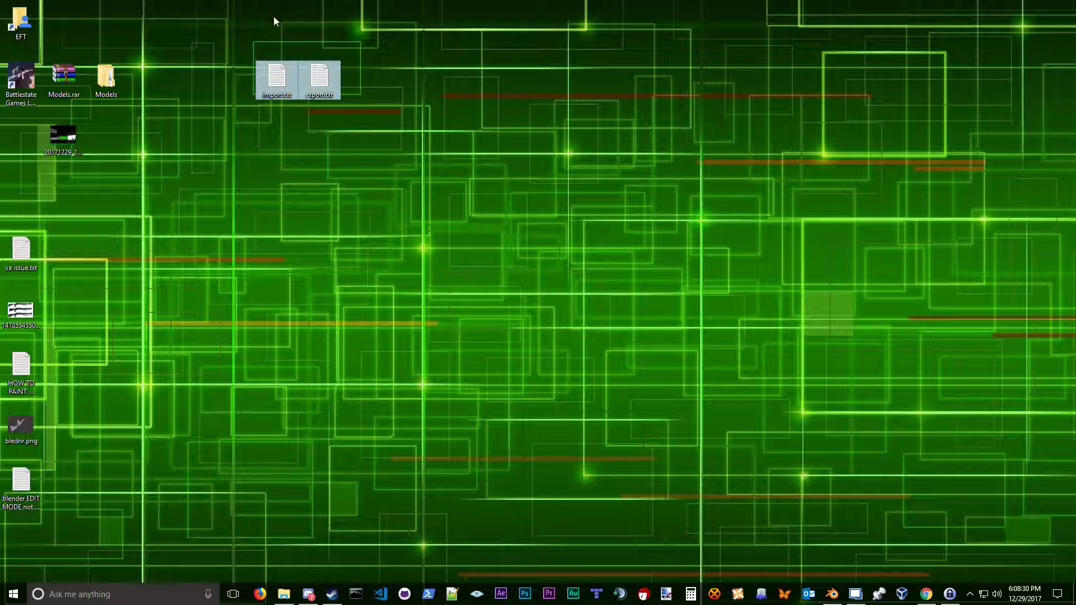
left_click(243, 156)
left_click_drag(253, 62, 380, 161)
Shift the AK-47 body 2.712 along Y, leaving the magazine, trigger and top cover apart.
left_click(831, 594)
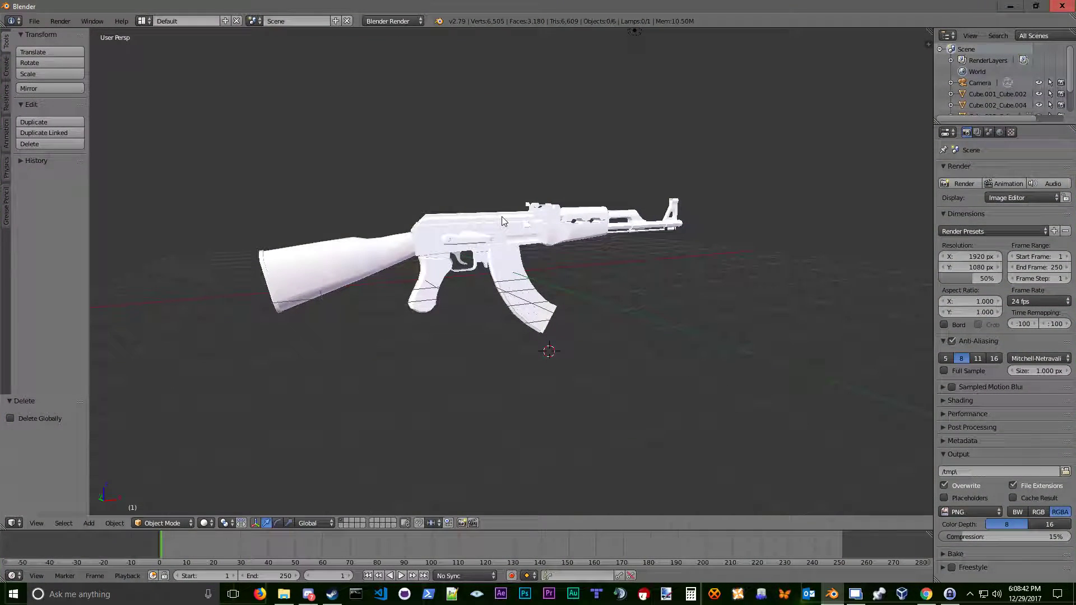
scroll(627, 144, "up", 3)
scroll(449, 244, "down", 2)
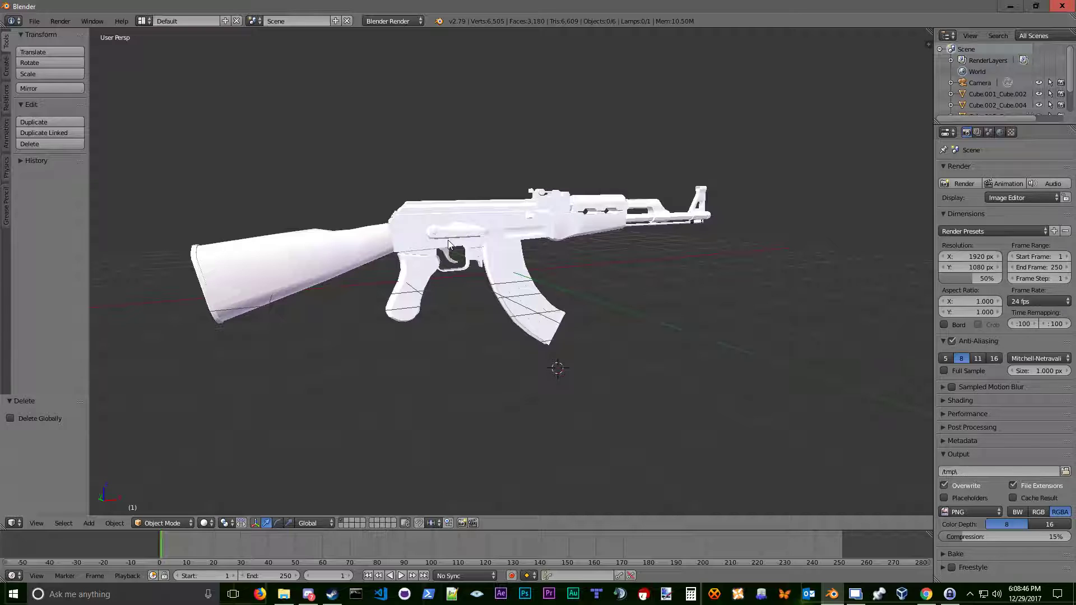
middle_click_drag(469, 285, 238, 508)
right_click(513, 273)
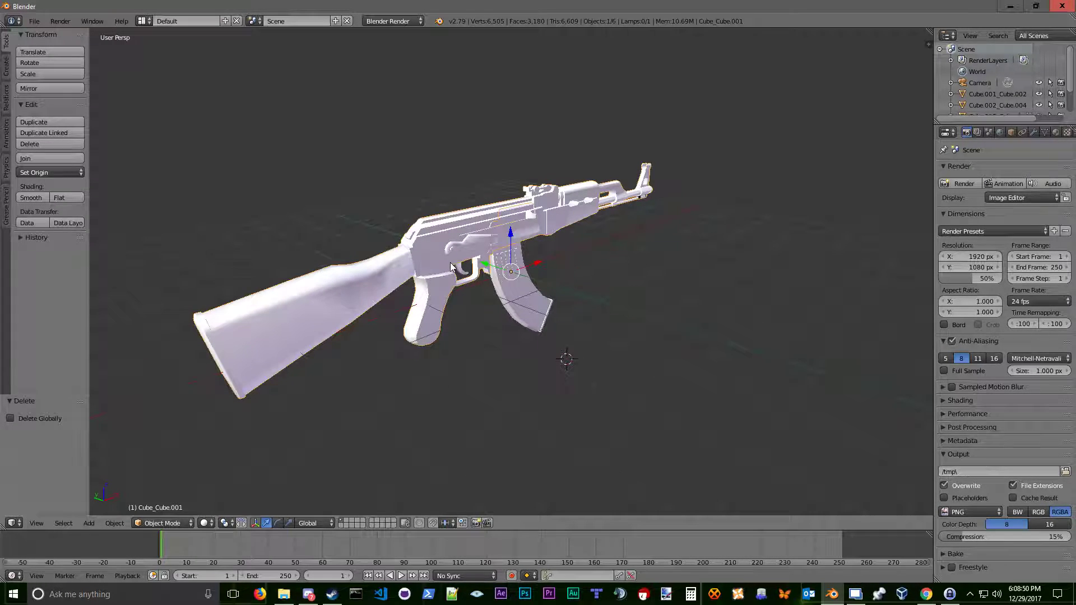
key("g")
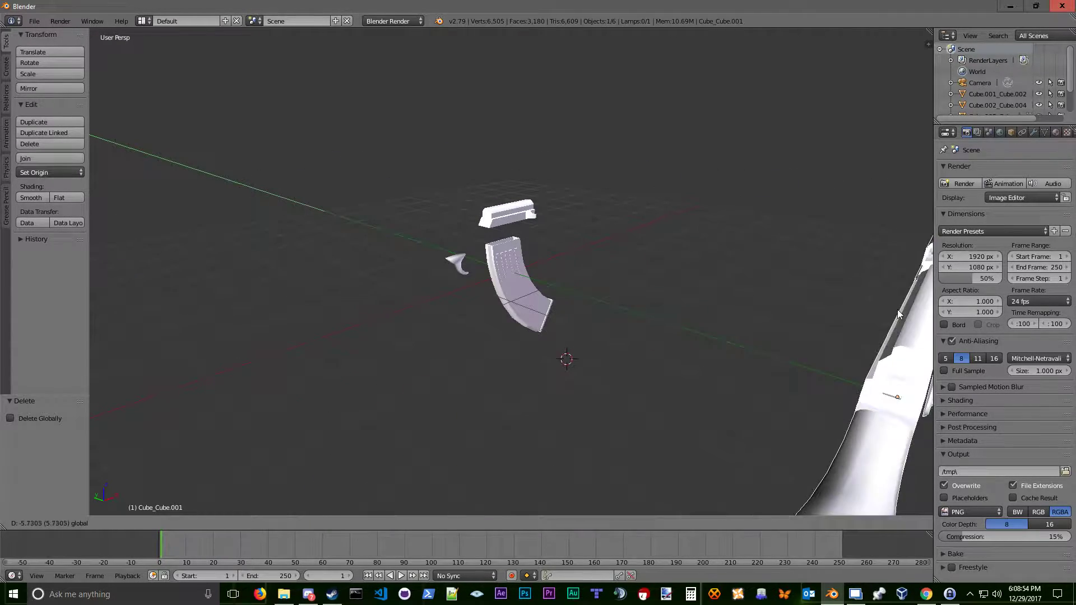
left_click(408, 223)
middle_click_drag(407, 223, 438, 262)
middle_click_drag(520, 281, 576, 166)
scroll(459, 260, "up", 2)
scroll(576, 165, "down", 3)
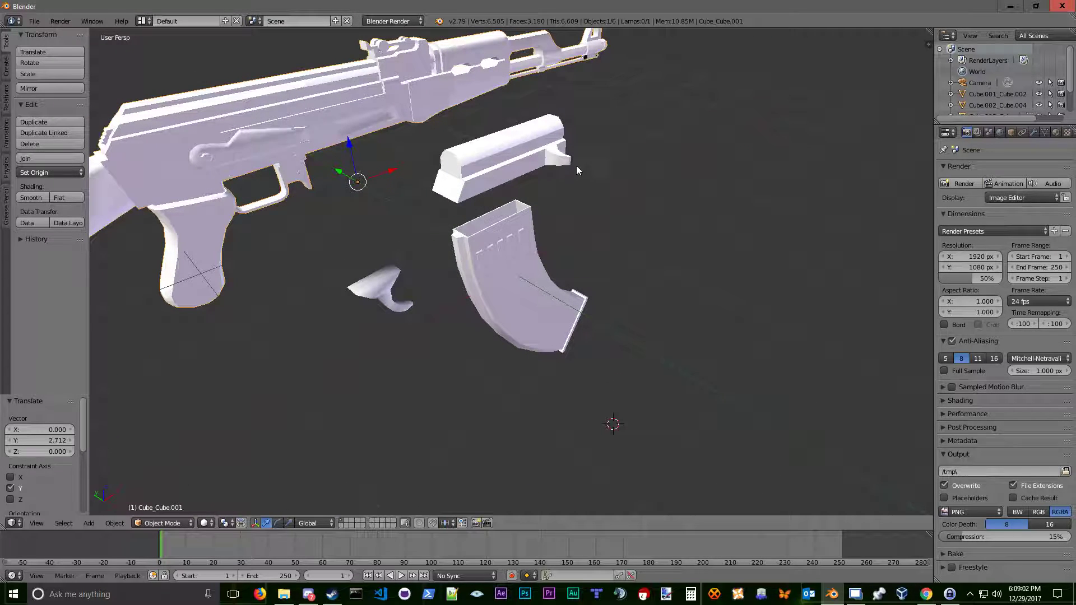
middle_click_drag(559, 318, 517, 186)
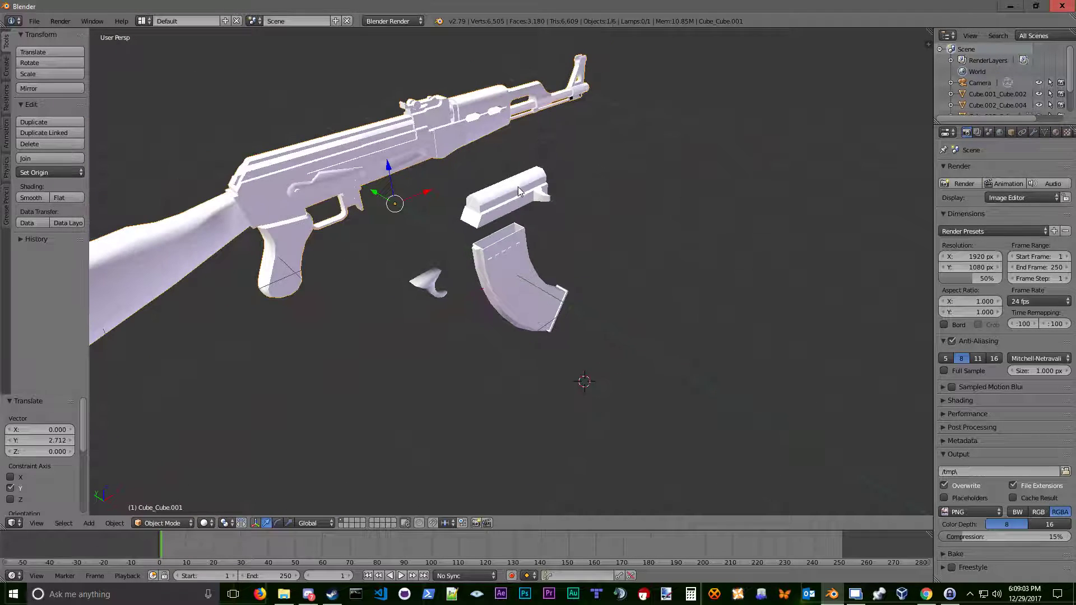
Delete the small loose part, the receiver cover and the magazine.
right_click(436, 280)
key("x")
left_click(432, 280)
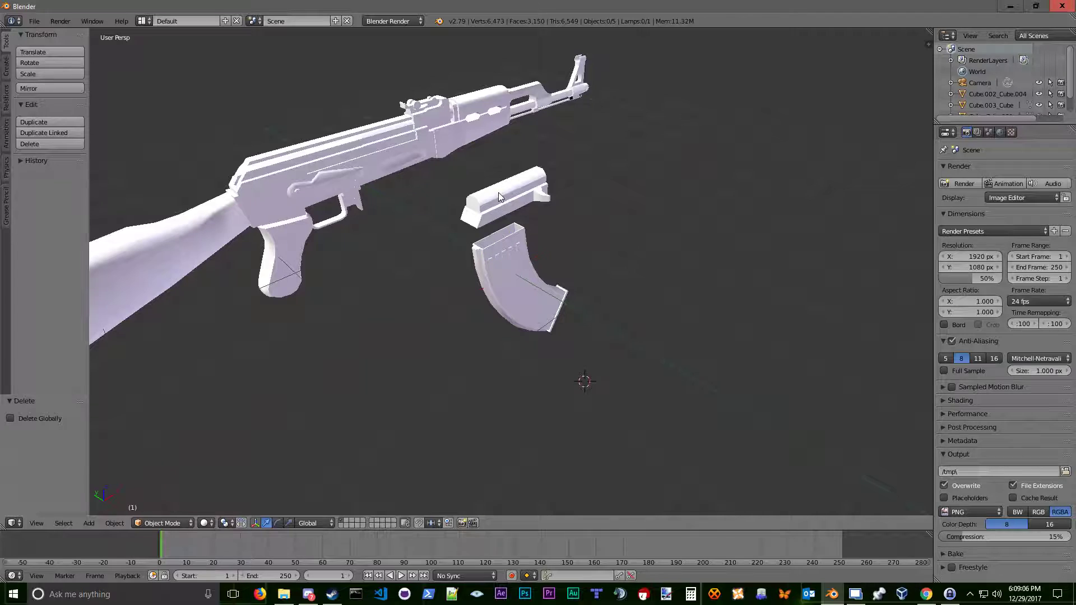
right_click(484, 190)
key("x")
key("Escape")
key("x")
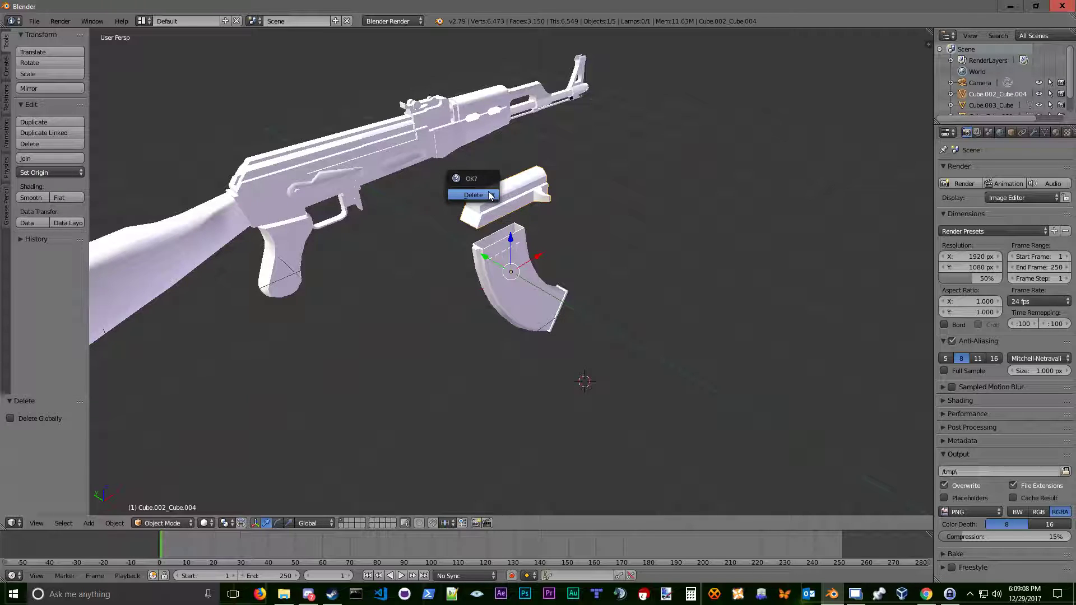
left_click(491, 197)
right_click(496, 280)
key("x")
left_click(494, 283)
Move the rifle body -0.607 along the Y axis.
right_click(357, 178)
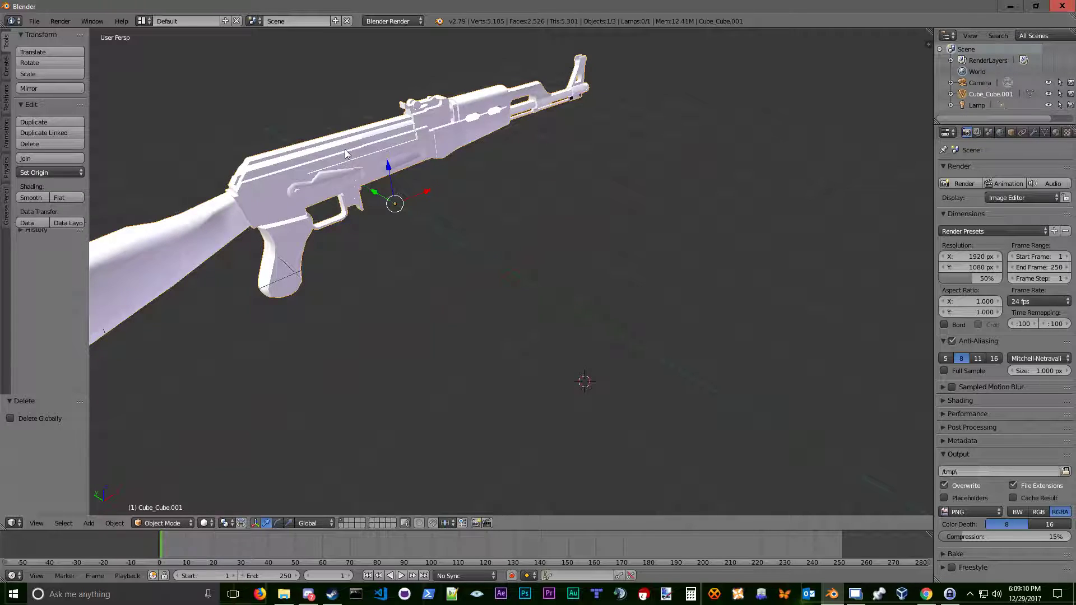
key("g")
key("y")
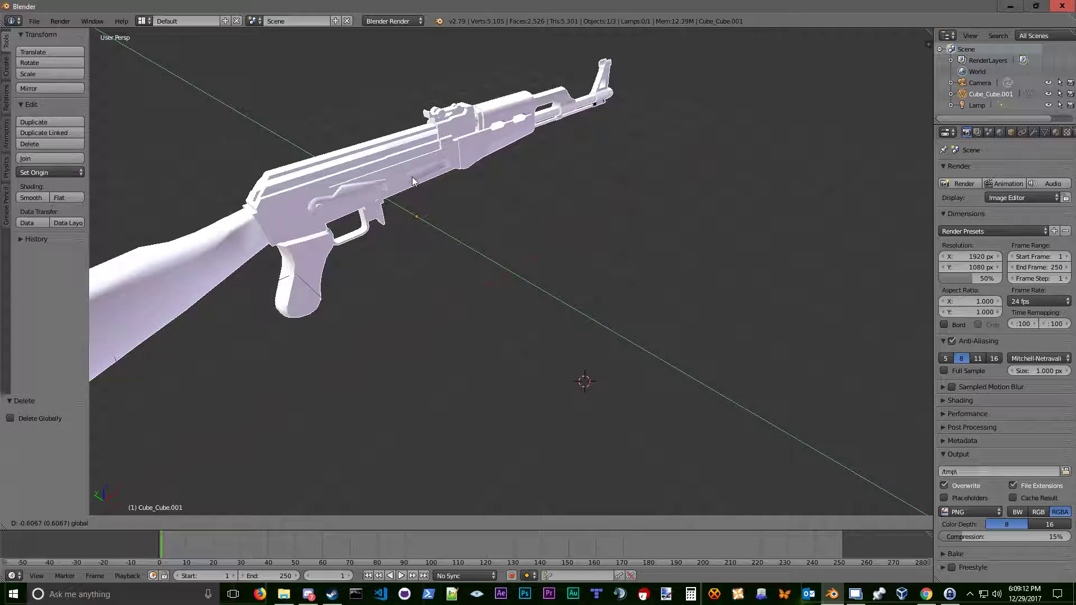
left_click(547, 318)
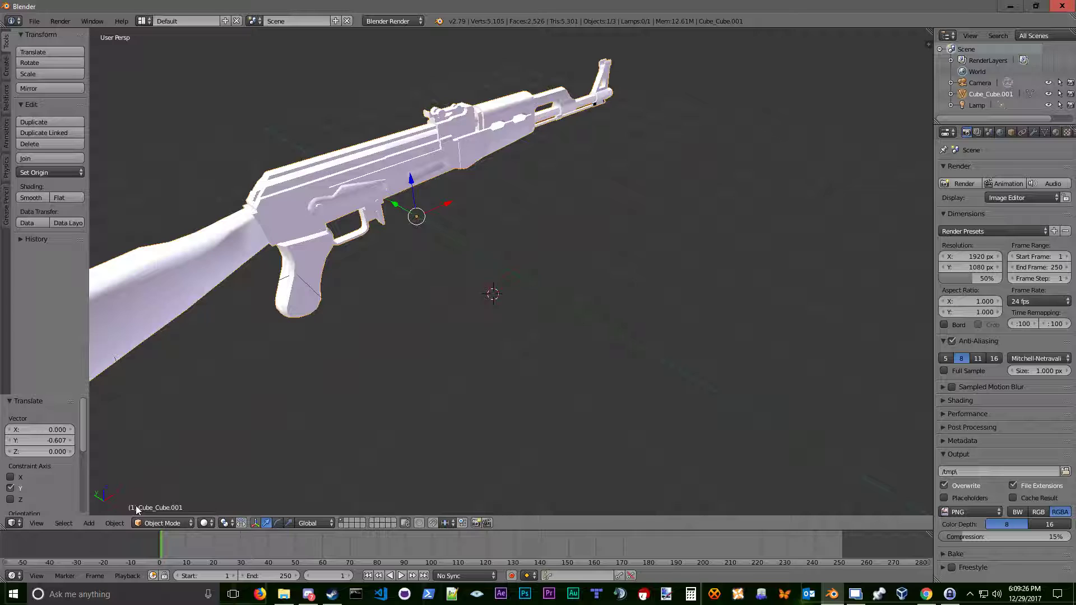
left_click(14, 576)
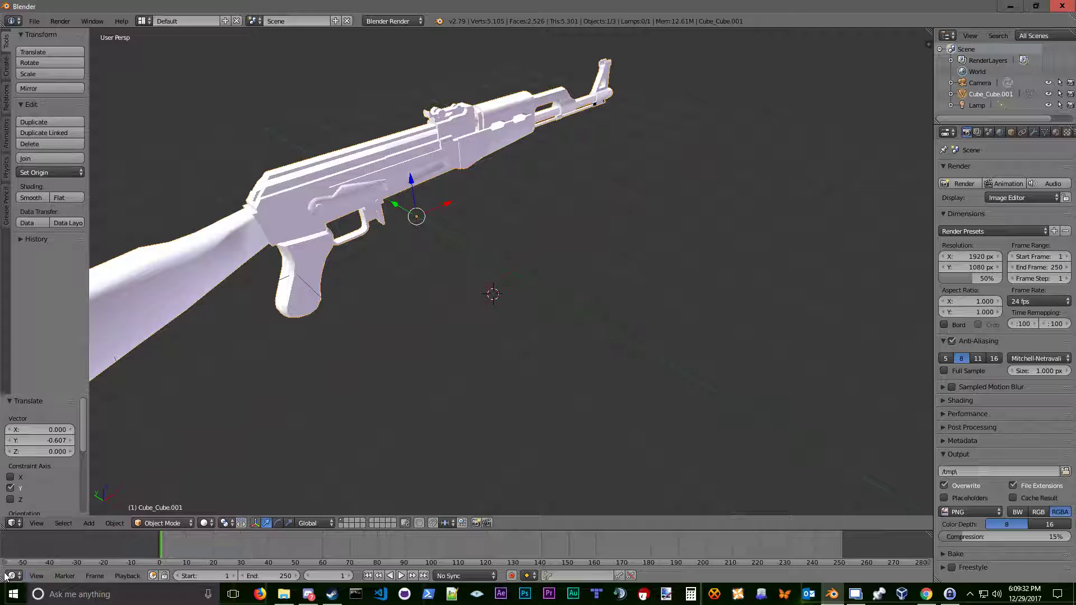
Turn the bottom timeline into a Text Editor and open Desktop's import.txt in it.
left_click(14, 577)
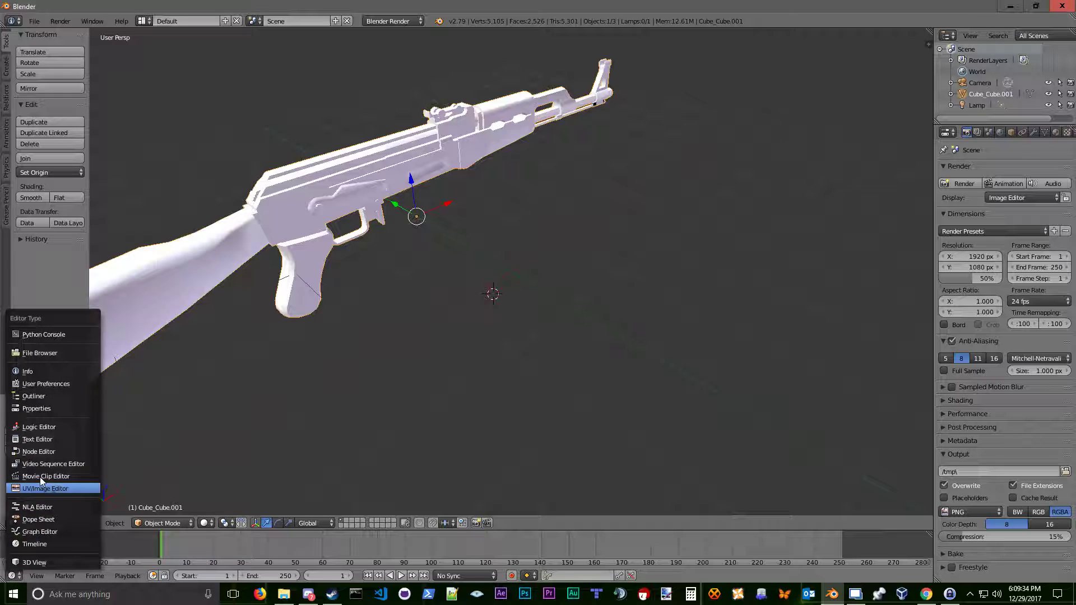
left_click(39, 439)
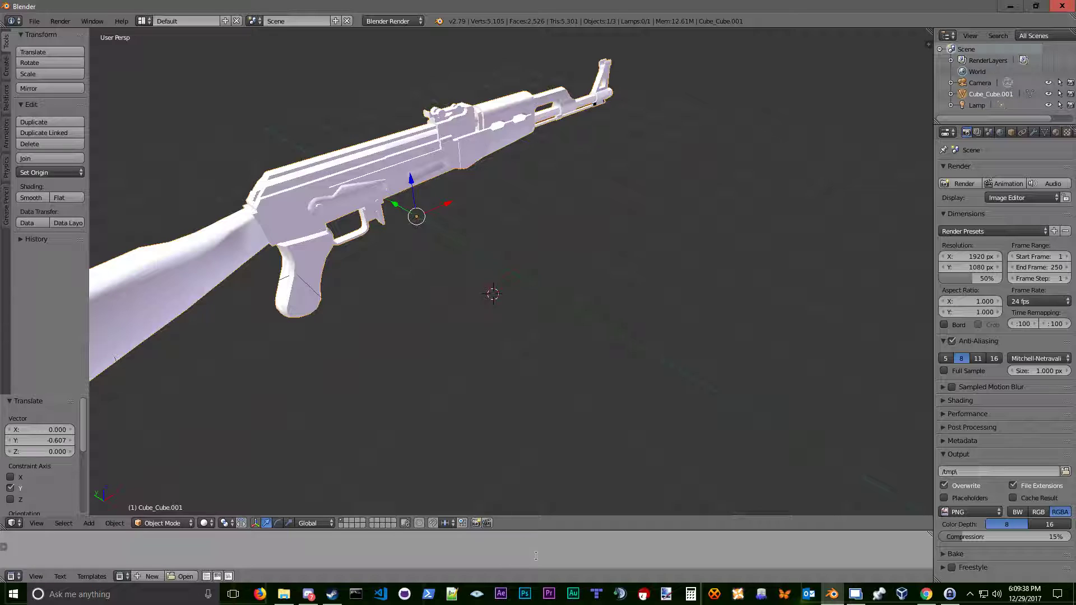
left_click(181, 576)
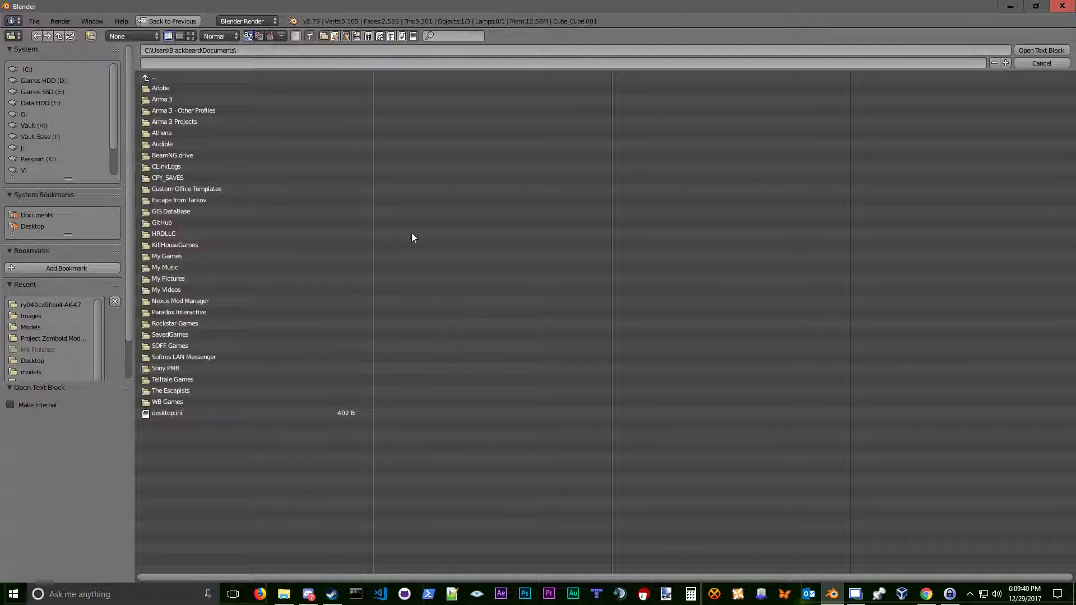
left_click(26, 225)
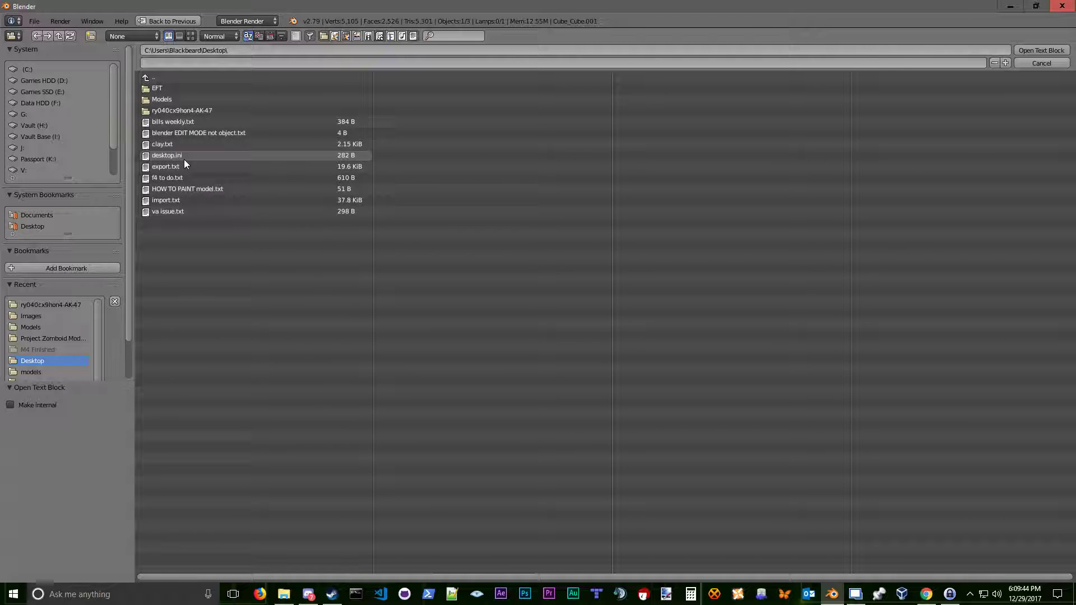
left_click(32, 225)
double_click(165, 200)
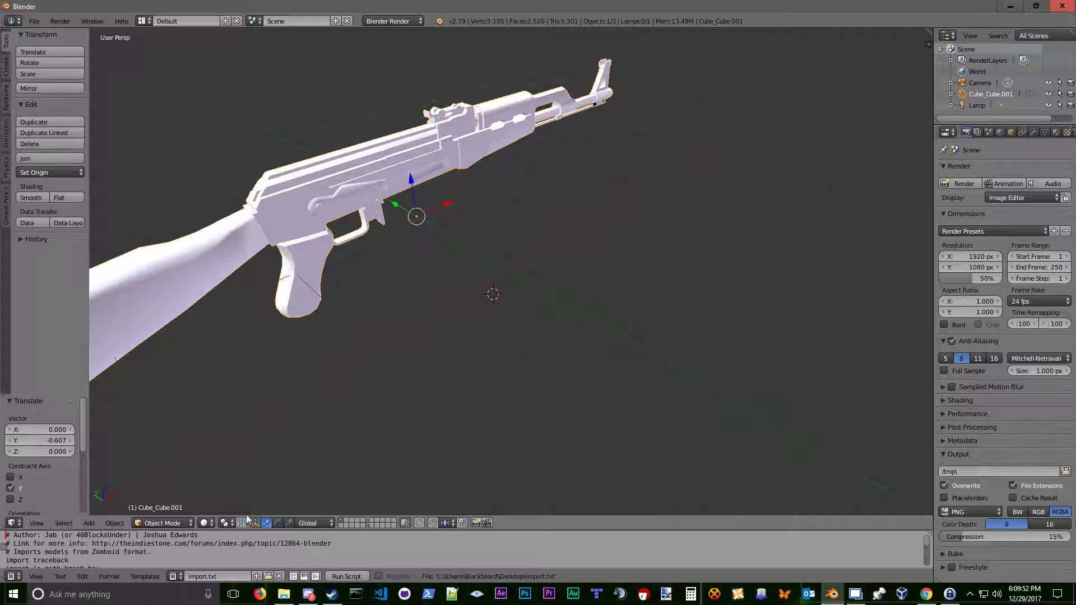
scroll(280, 555, "down", 10)
key("ctrl+a")
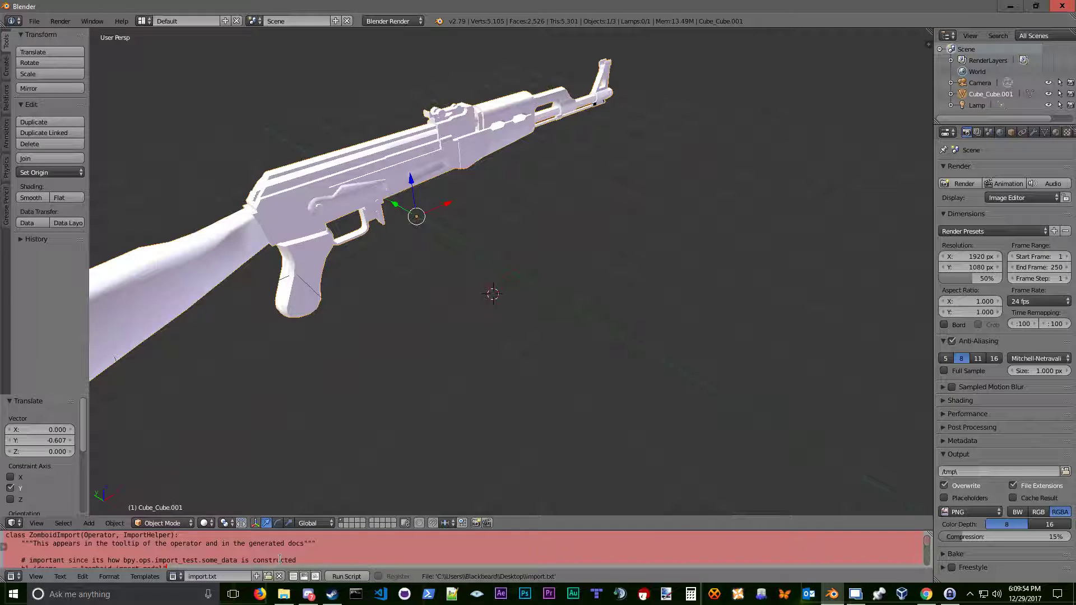
left_click(280, 559)
scroll(280, 559, "up", 10)
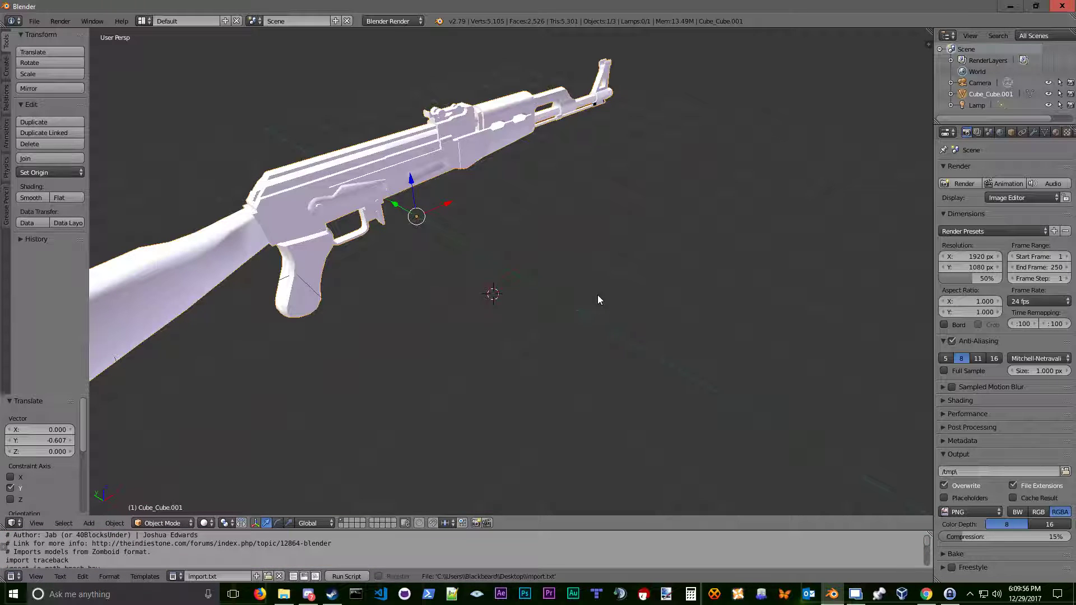
Run the import script and search the F: and E: drives for the Project Zomboid install.
left_click(351, 576)
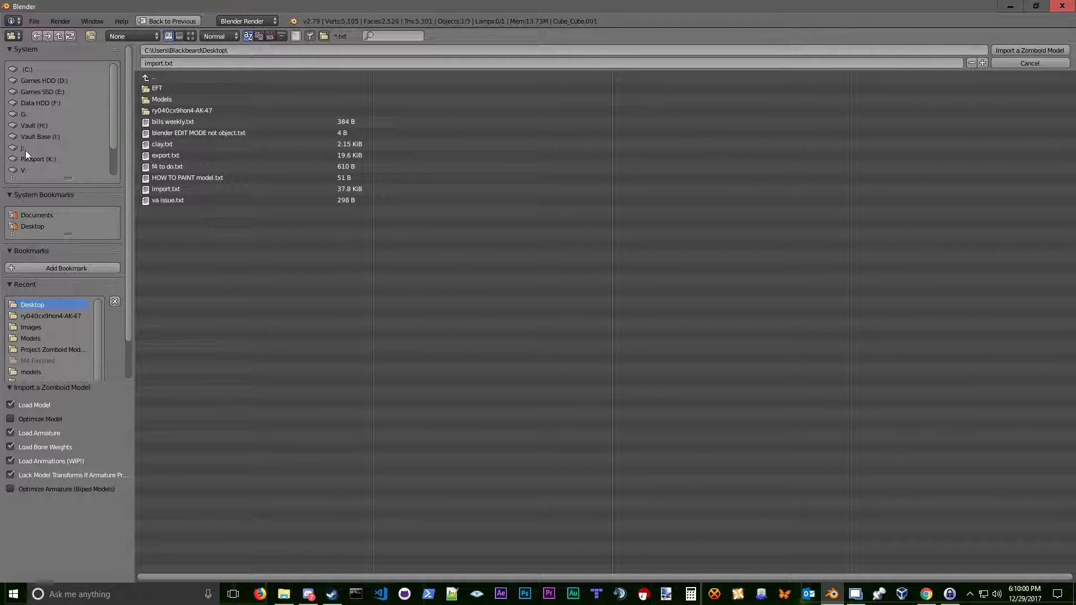
left_click(33, 103)
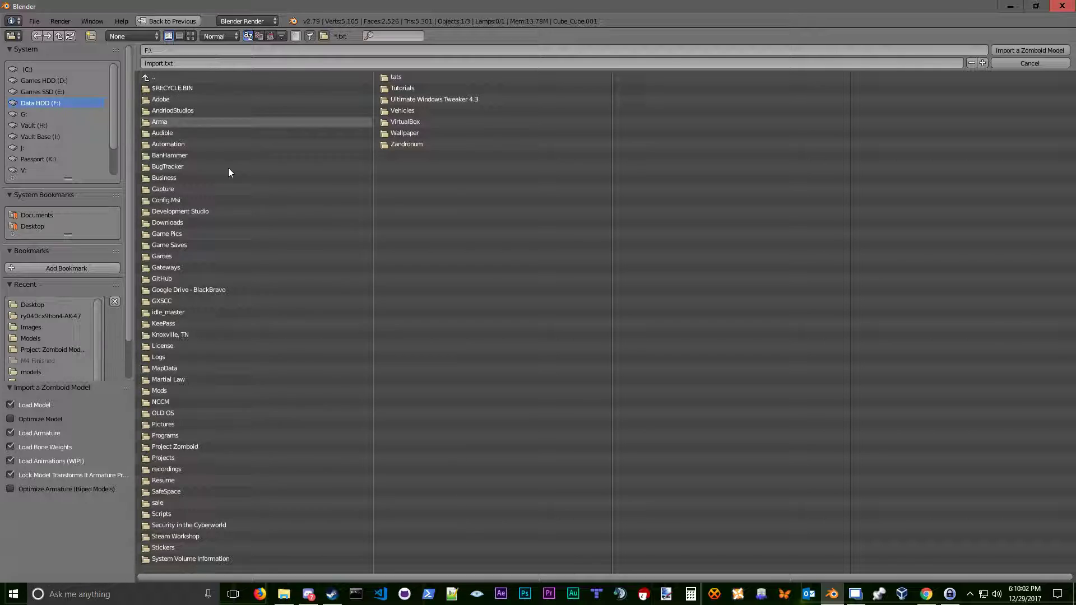
left_click(190, 447)
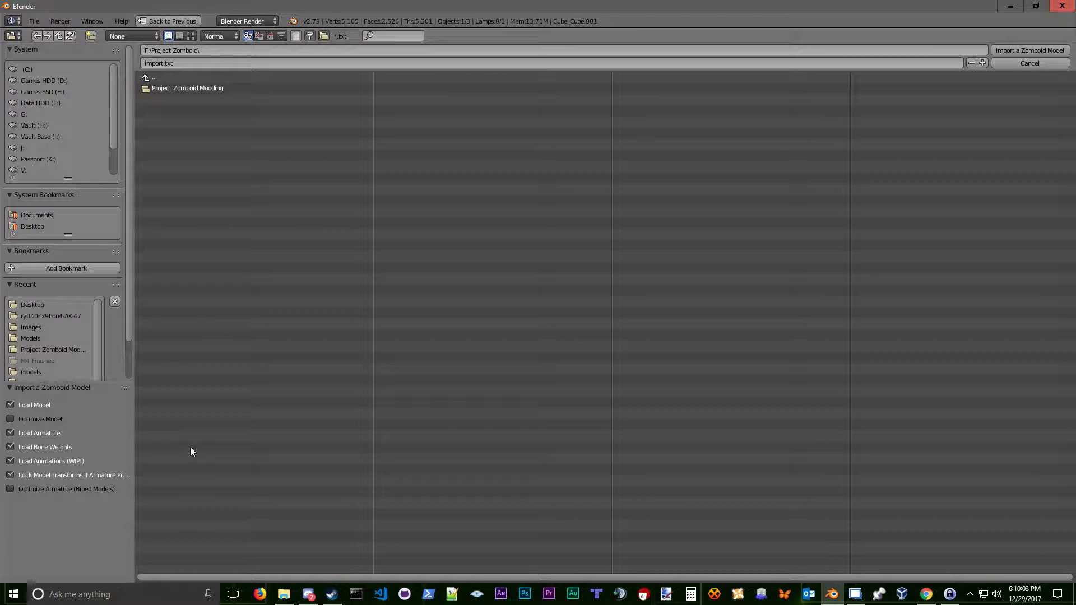
left_click(209, 88)
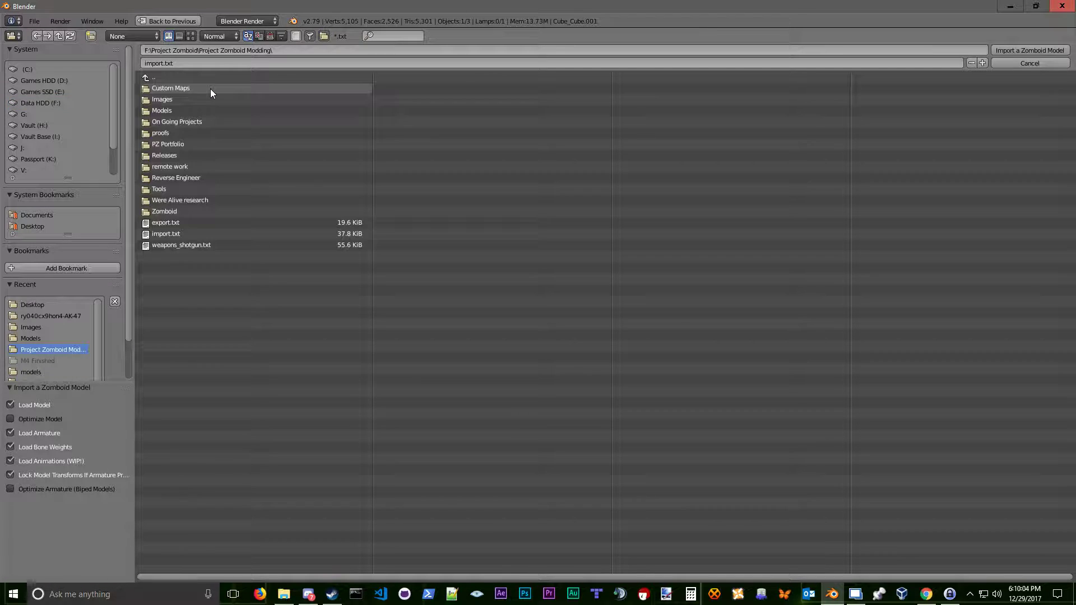
left_click(171, 76)
left_click(42, 91)
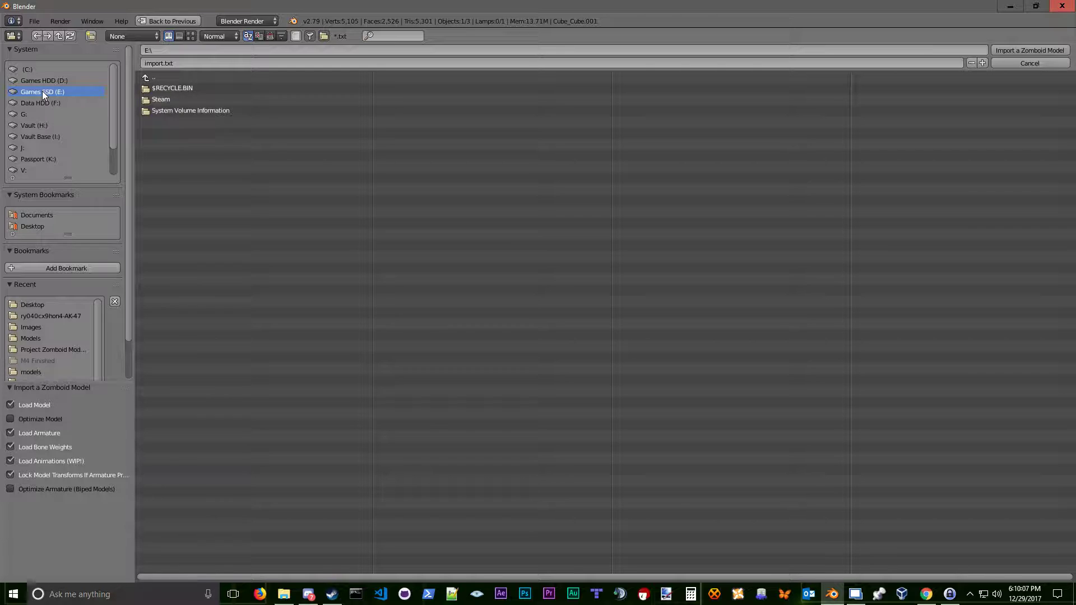
left_click(171, 99)
left_click(170, 88)
left_click(170, 87)
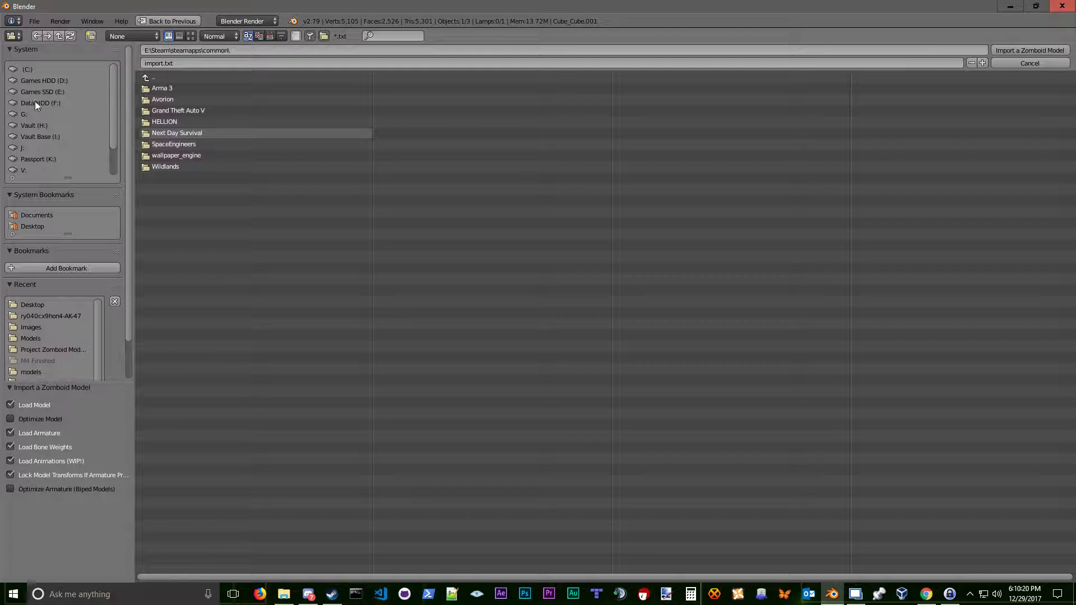
Browse to D:\Steam\steamapps\common\ProjectZomboid\media\models and pick weapons_shotgun.txt.
left_click(55, 82)
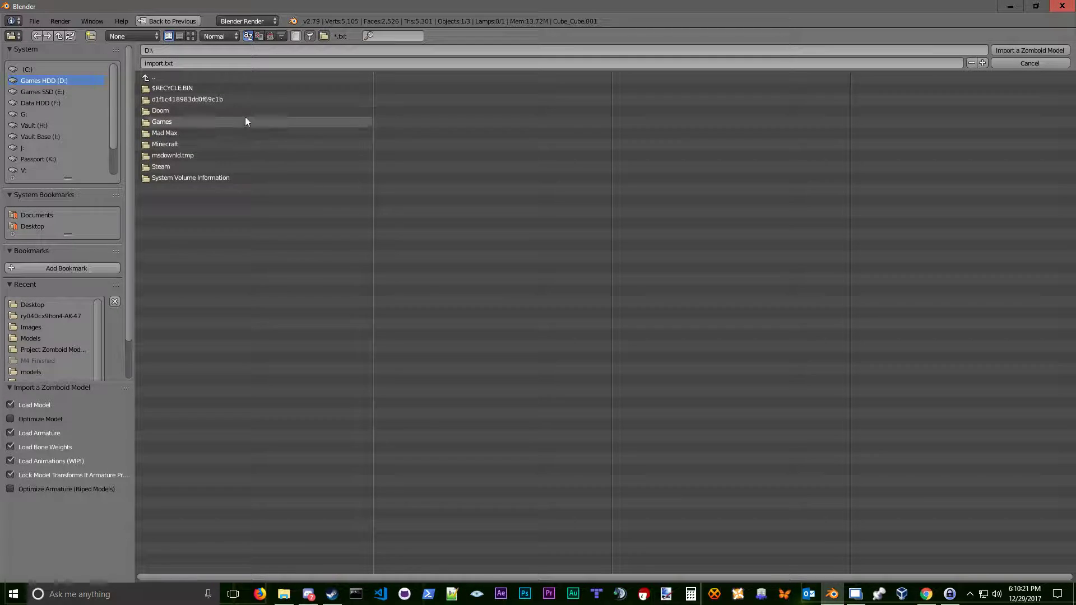
left_click(166, 166)
left_click(158, 89)
left_click(166, 88)
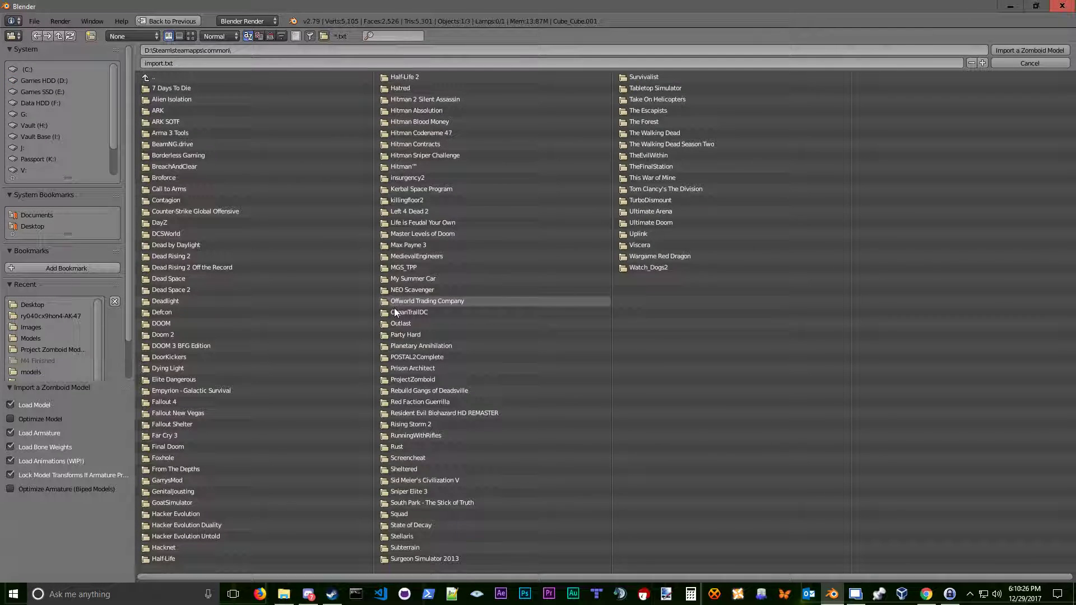
left_click(413, 380)
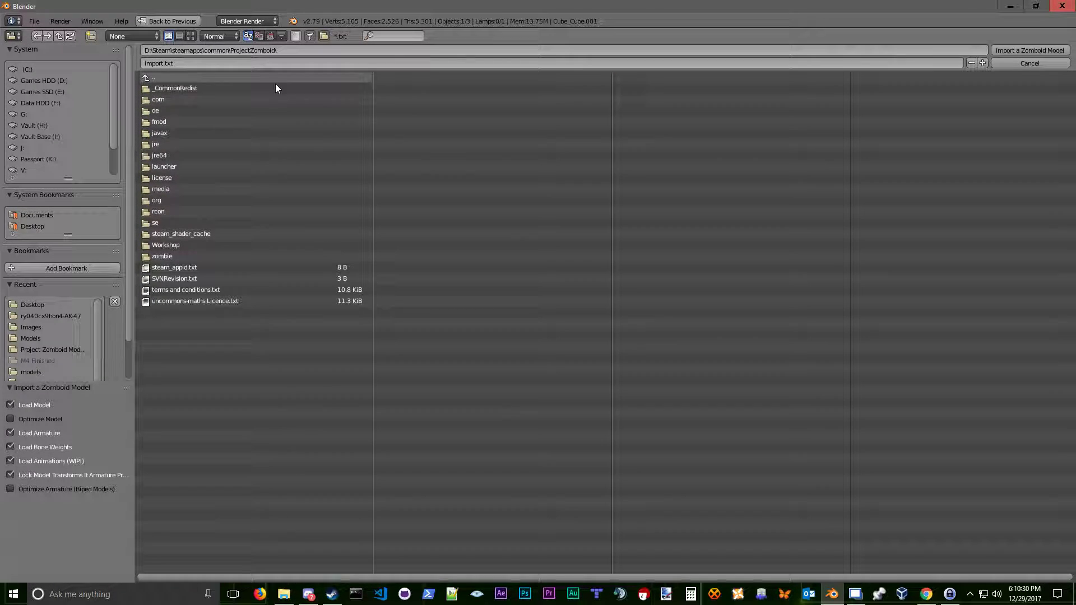
left_click(163, 189)
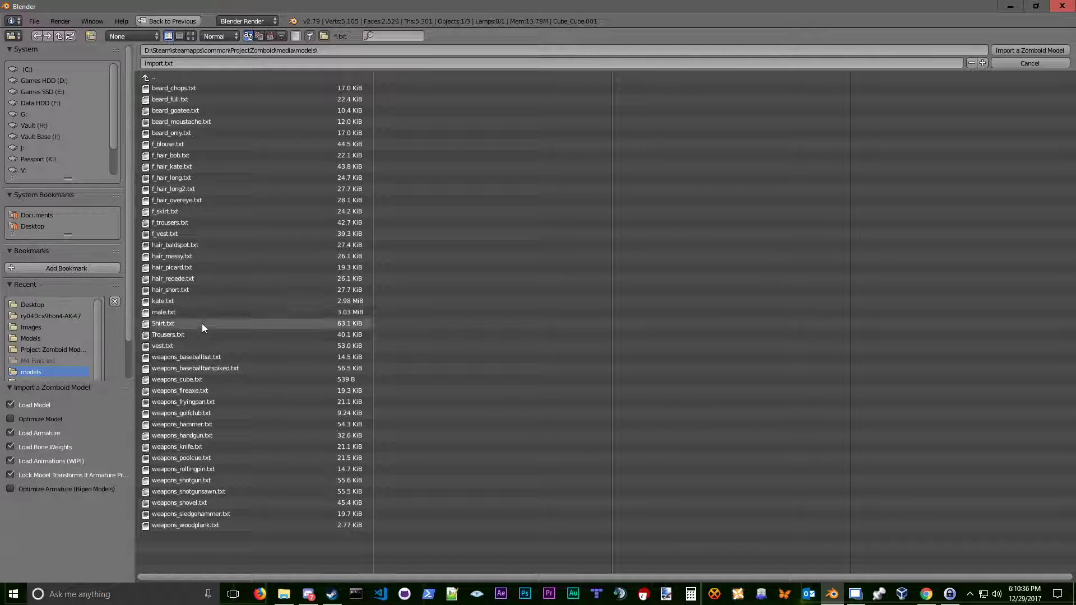
left_click(191, 480)
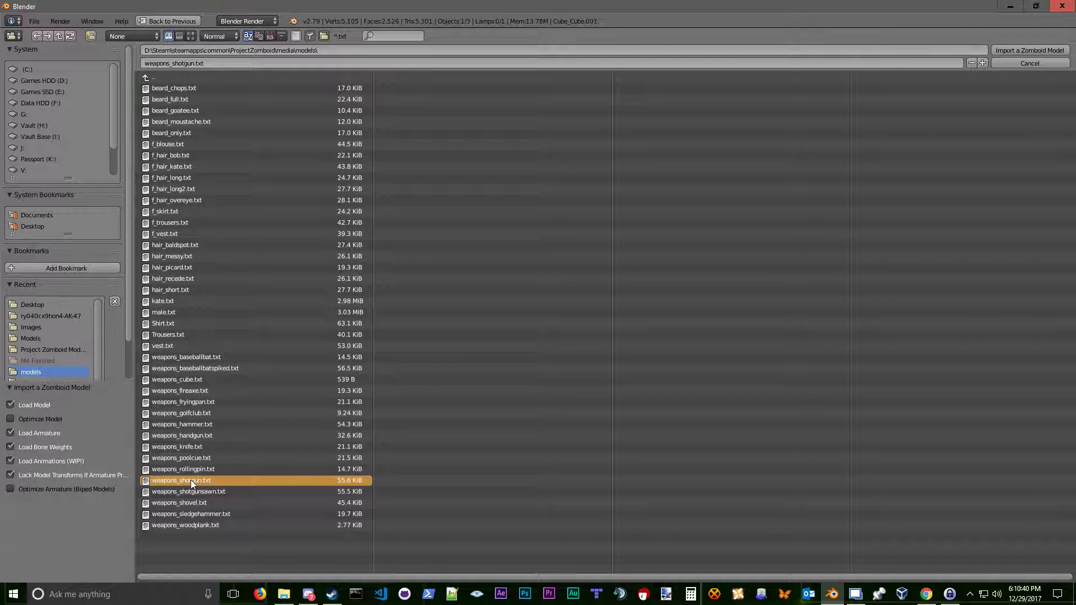
Import weapons_shotgun.txt and zoom and orbit to find it beside the rifle.
left_click(1041, 48)
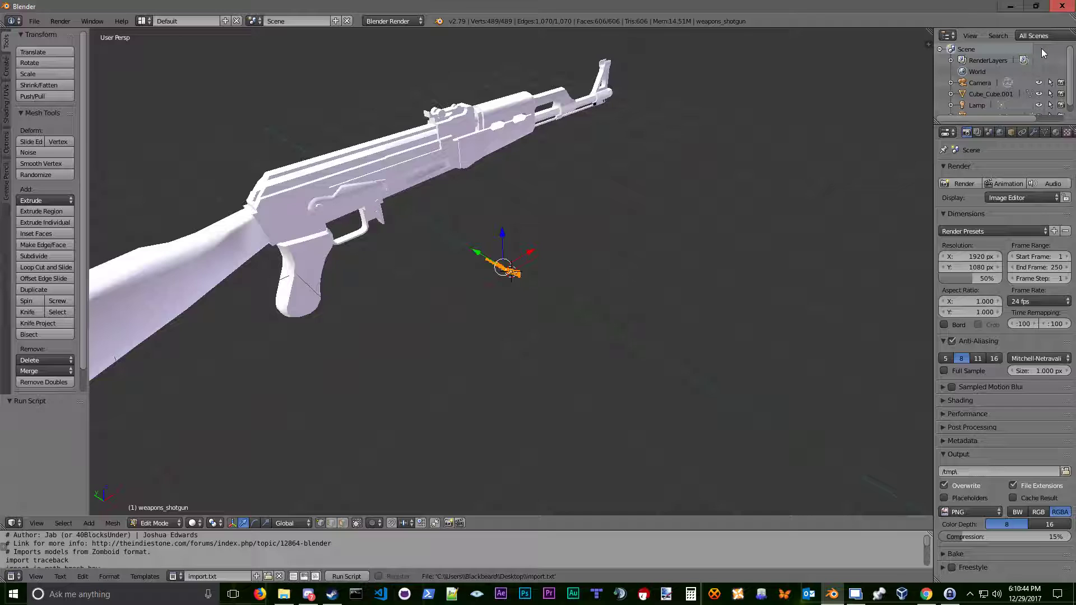
key("Tab")
scroll(510, 320, "up", 5)
scroll(509, 320, "up", 8)
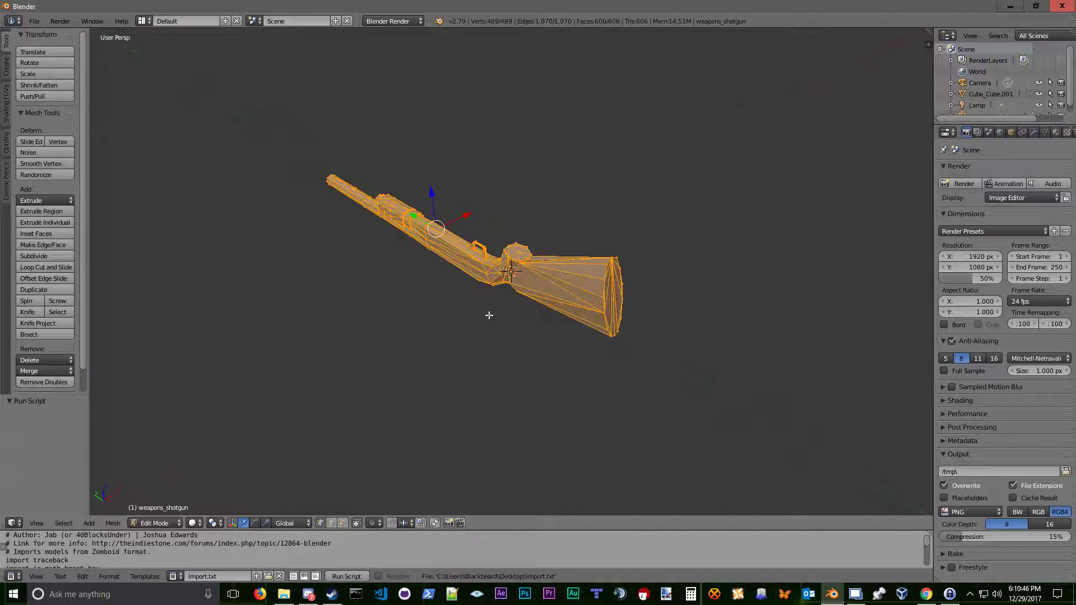
scroll(571, 302, "down", 10)
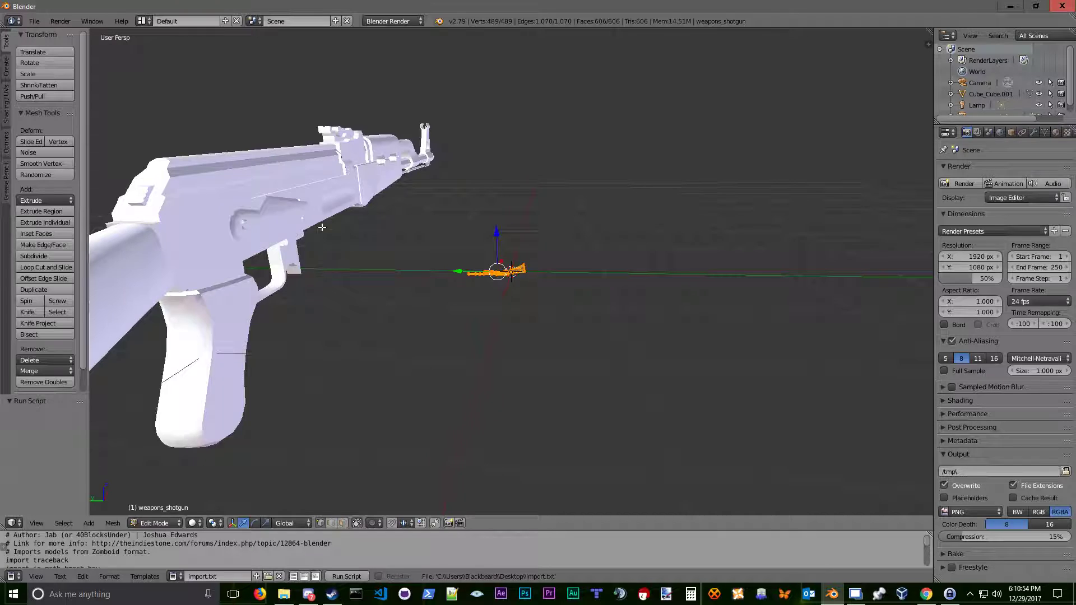
middle_click_drag(246, 224, 435, 279)
middle_click_drag(286, 205, 308, 233)
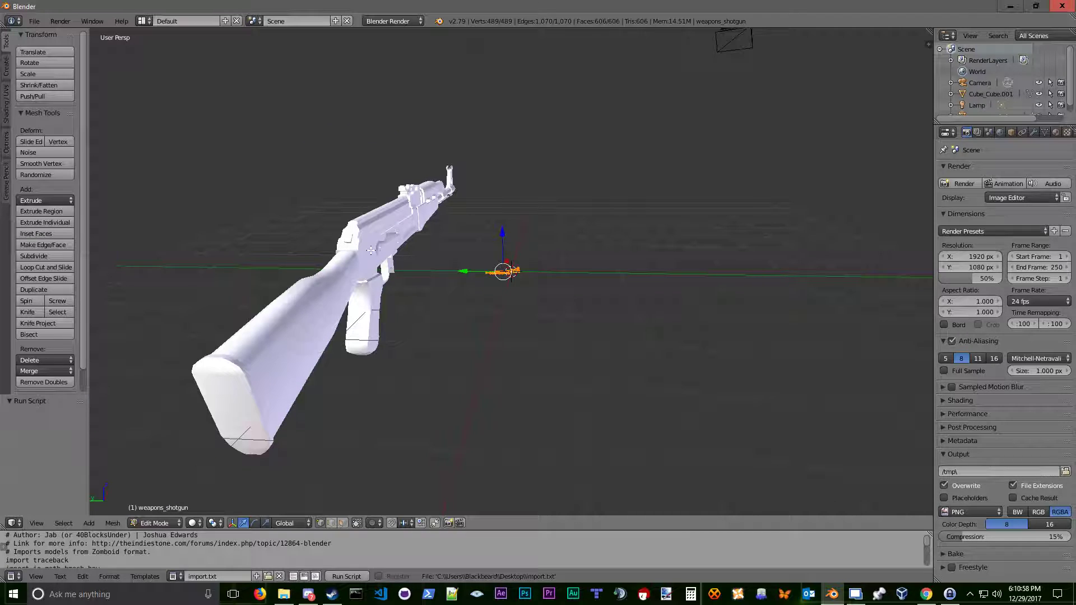
Deselect all the shotgun's vertices and bring up the mode list to switch to Object Mode.
key("a")
middle_click_drag(514, 336, 464, 265)
scroll(464, 265, "down", 5)
scroll(510, 271, "up", 8)
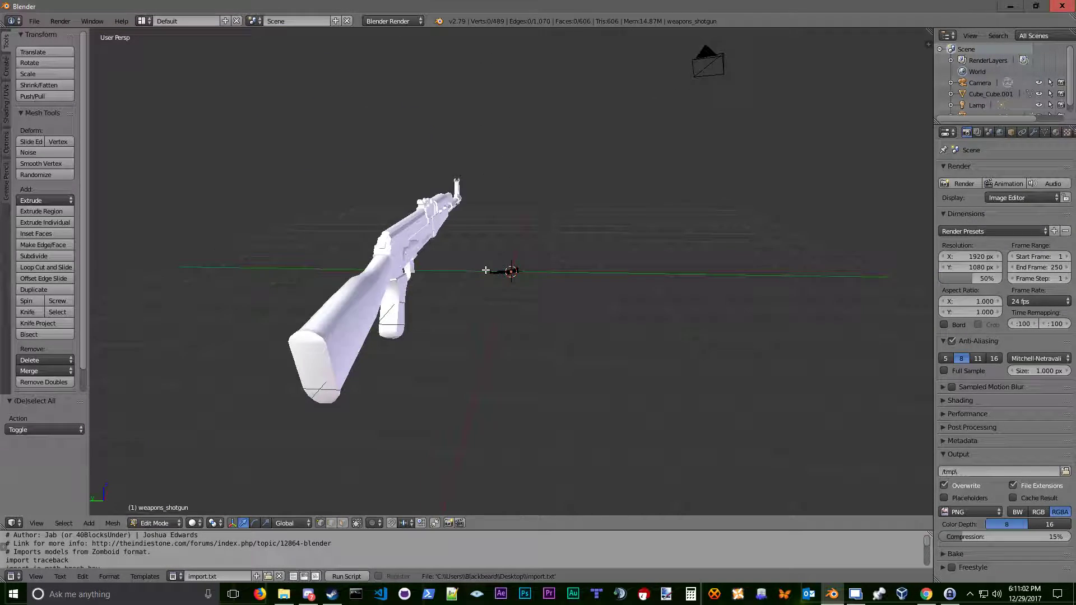
scroll(511, 271, "down", 3)
left_click(156, 524)
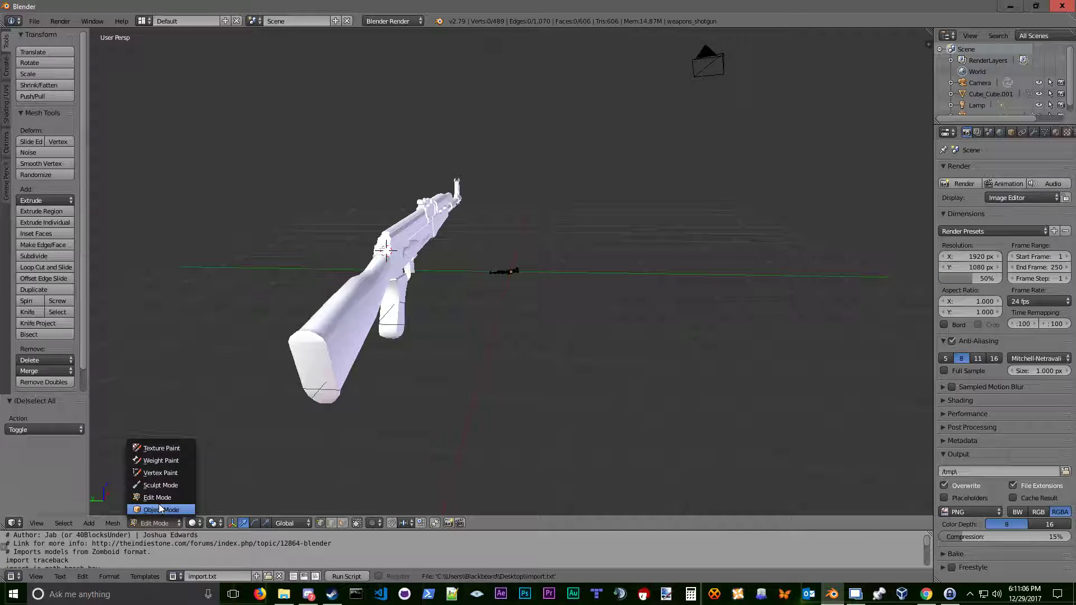
Return to Object Mode, move the AK-47 back along Y and flip it 182° about X.
left_click(159, 514)
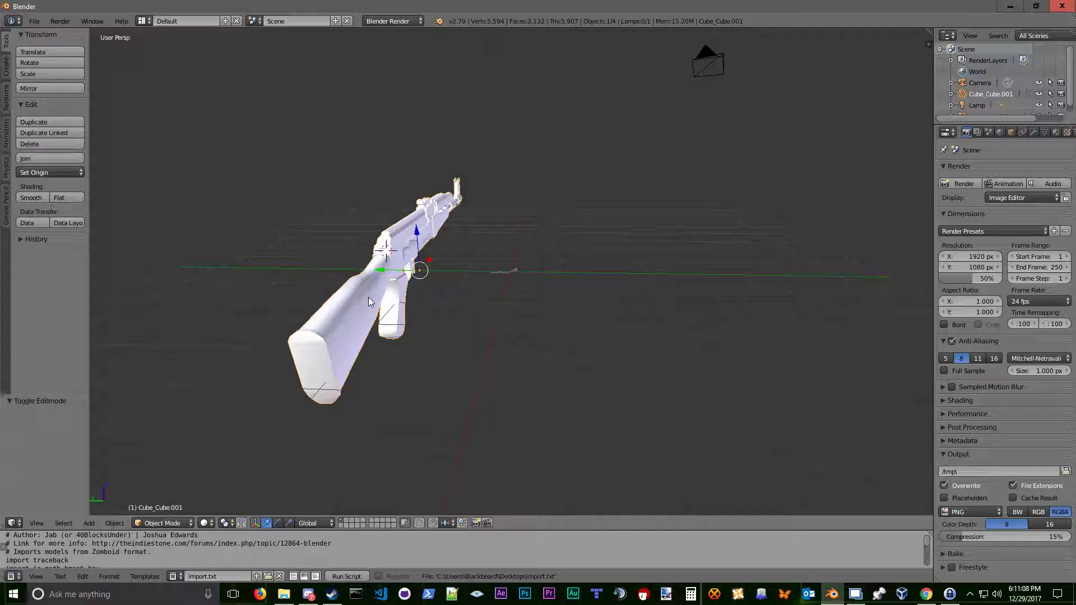
middle_click_drag(368, 297, 404, 291)
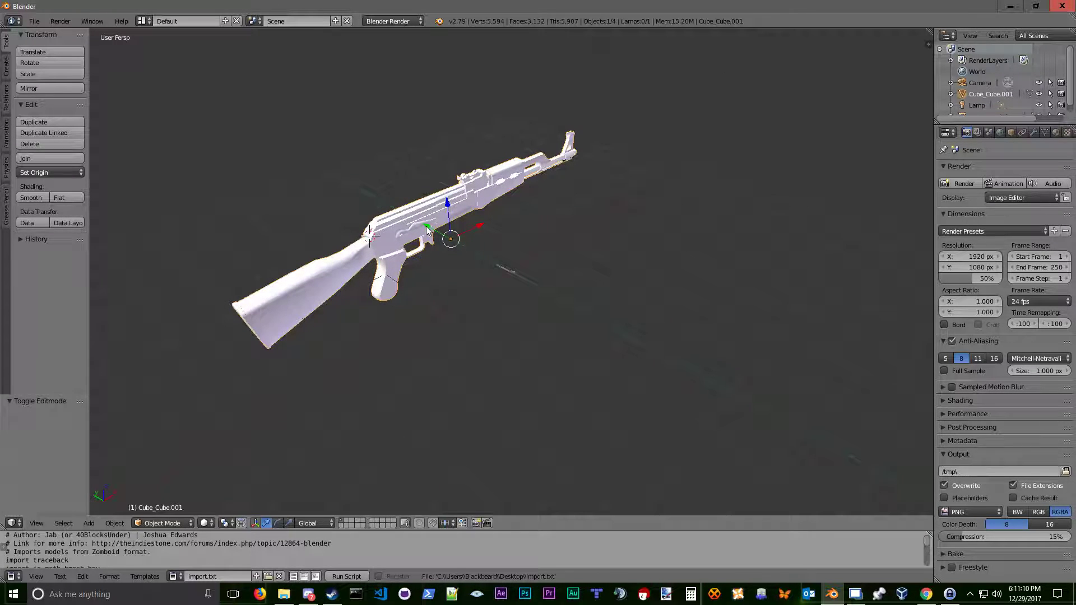
left_click_drag(426, 229, 460, 244)
scroll(547, 288, "up", 5)
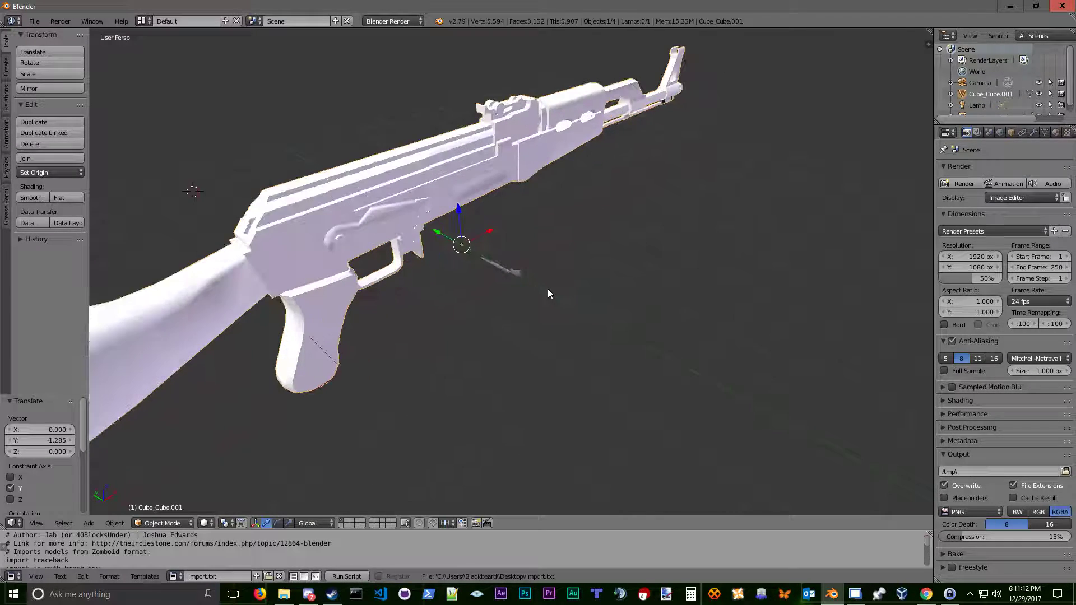
scroll(522, 282, "up", 1)
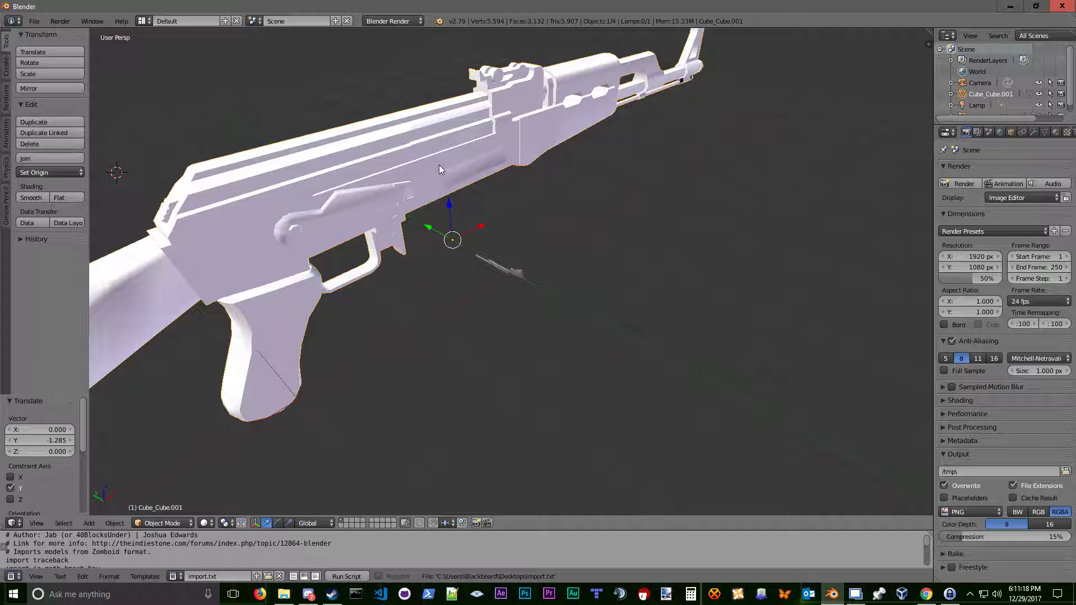
key("r")
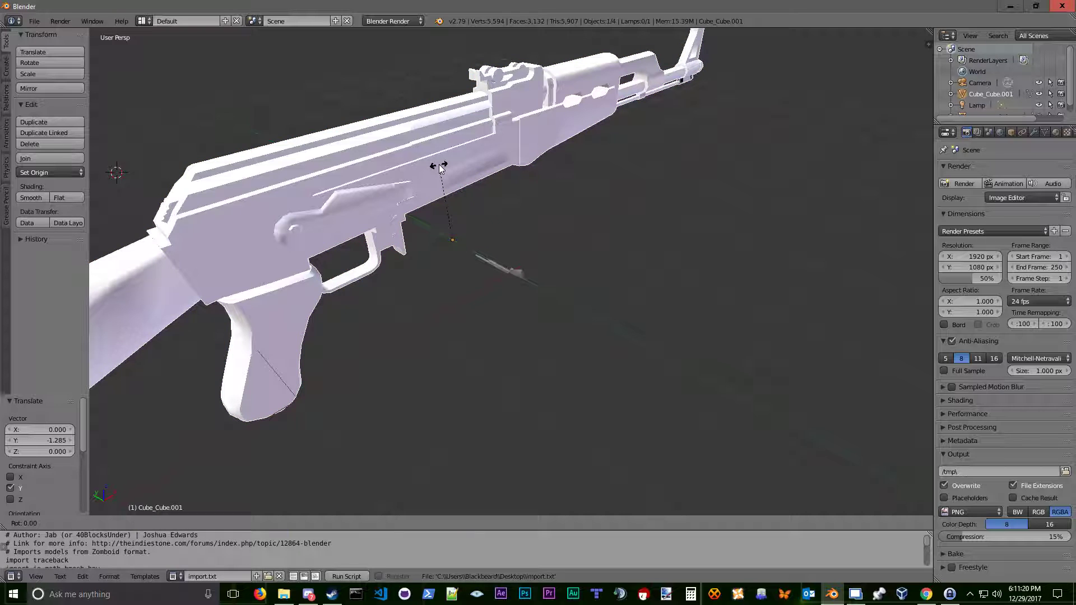
key("x")
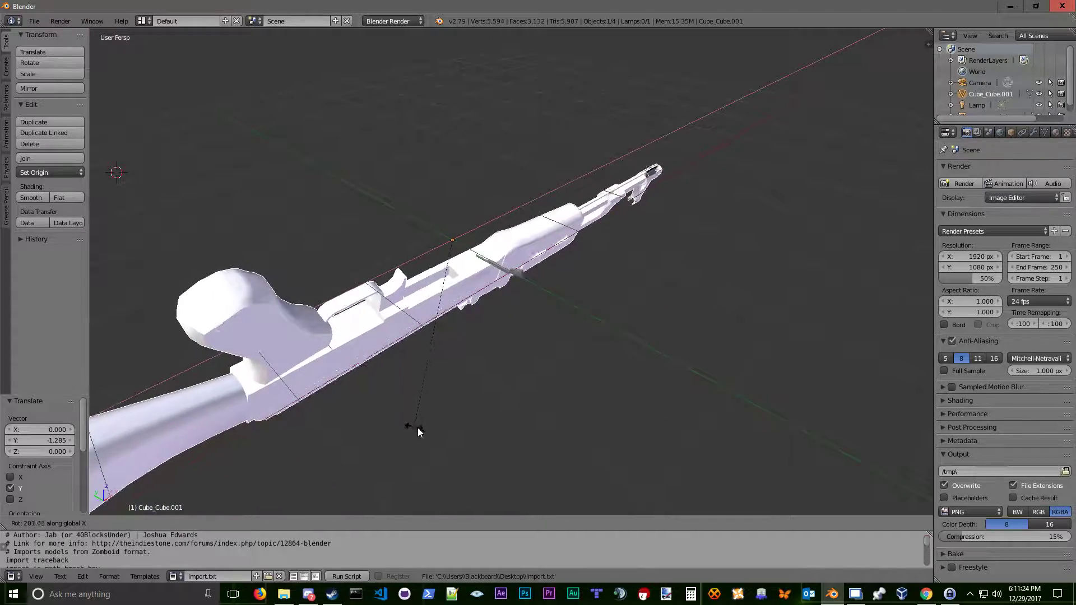
left_click(500, 435)
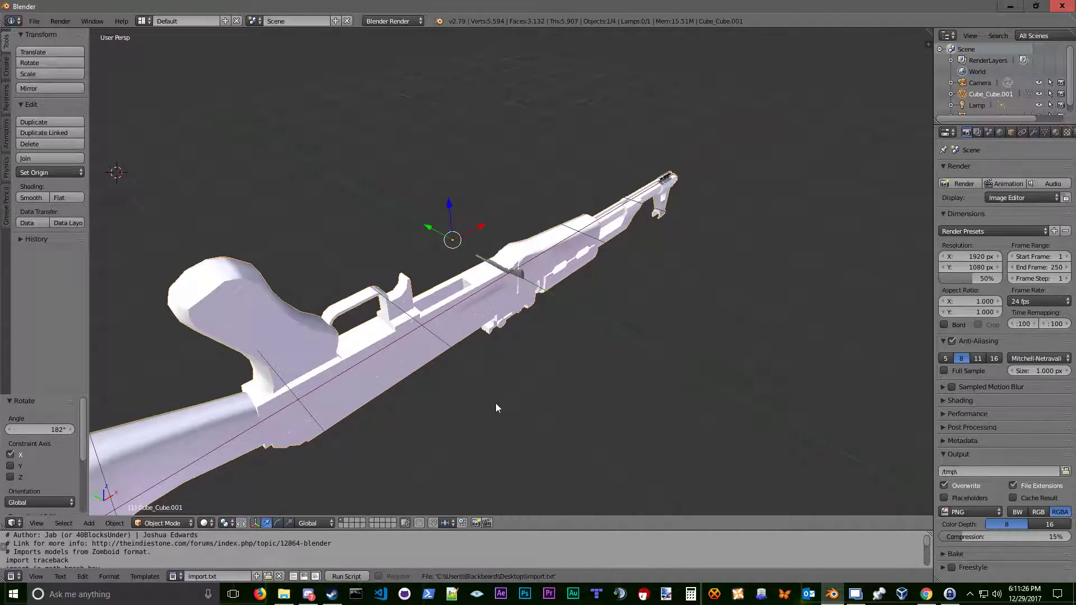
Turn the rifle about 88° around Z, then apply a small Z correction to match the shotgun.
middle_click_drag(496, 403, 581, 371)
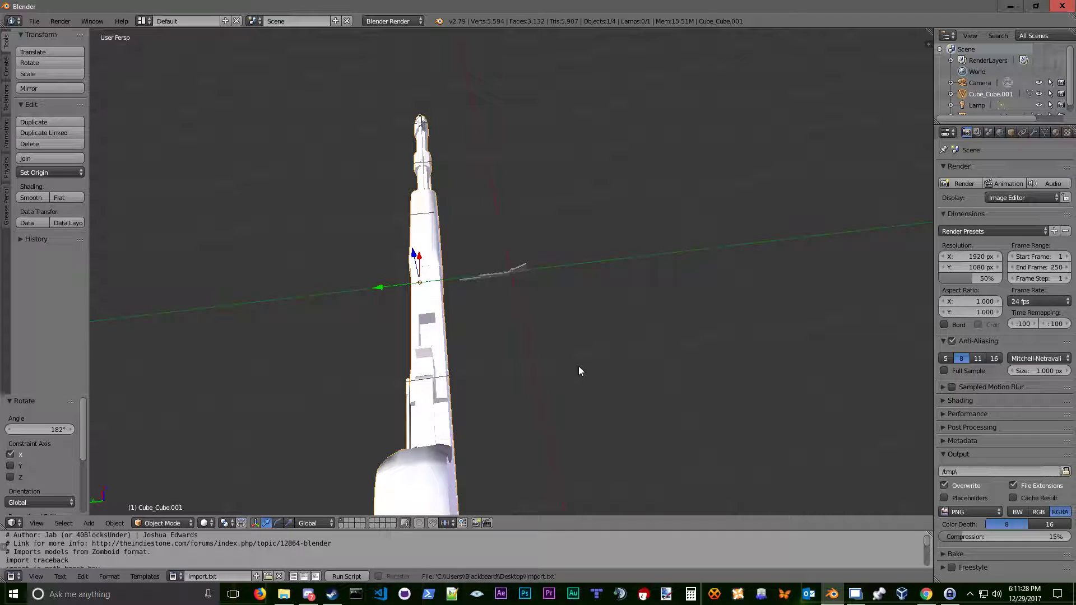
key("r")
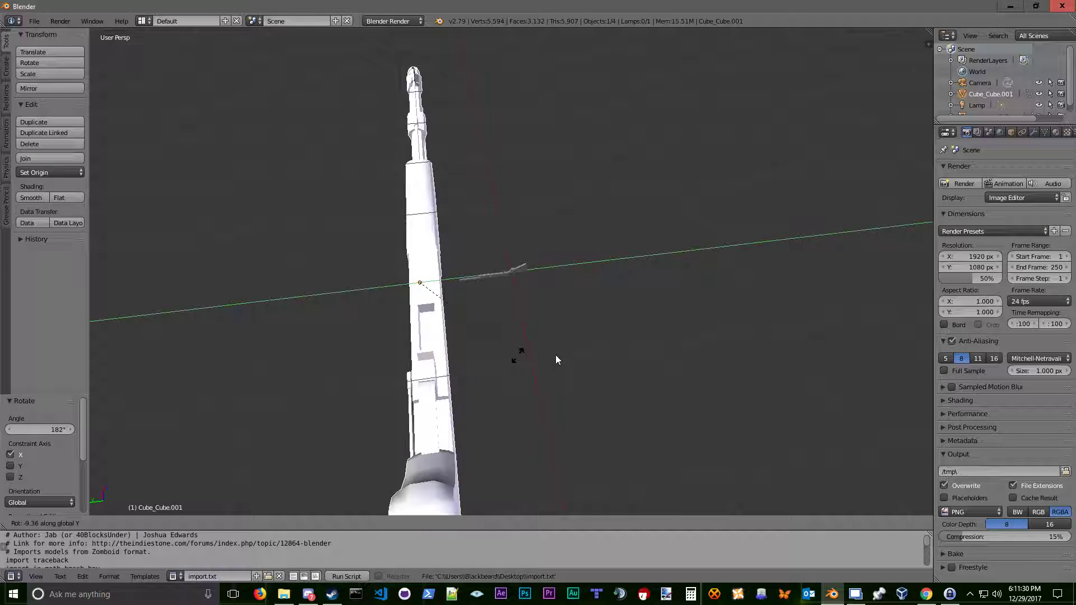
right_click(636, 354)
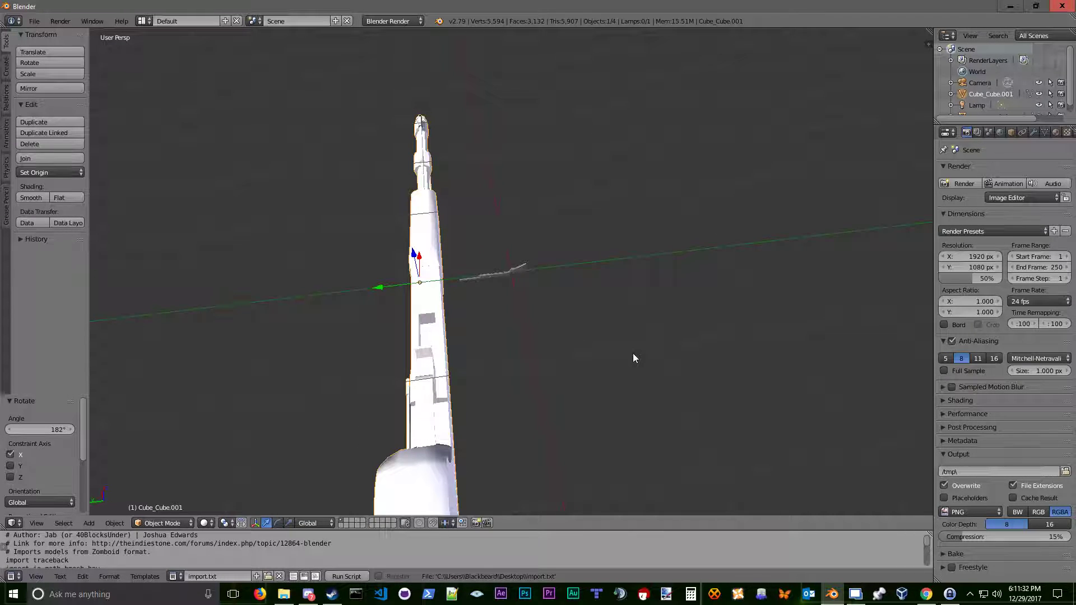
key("r")
key("z")
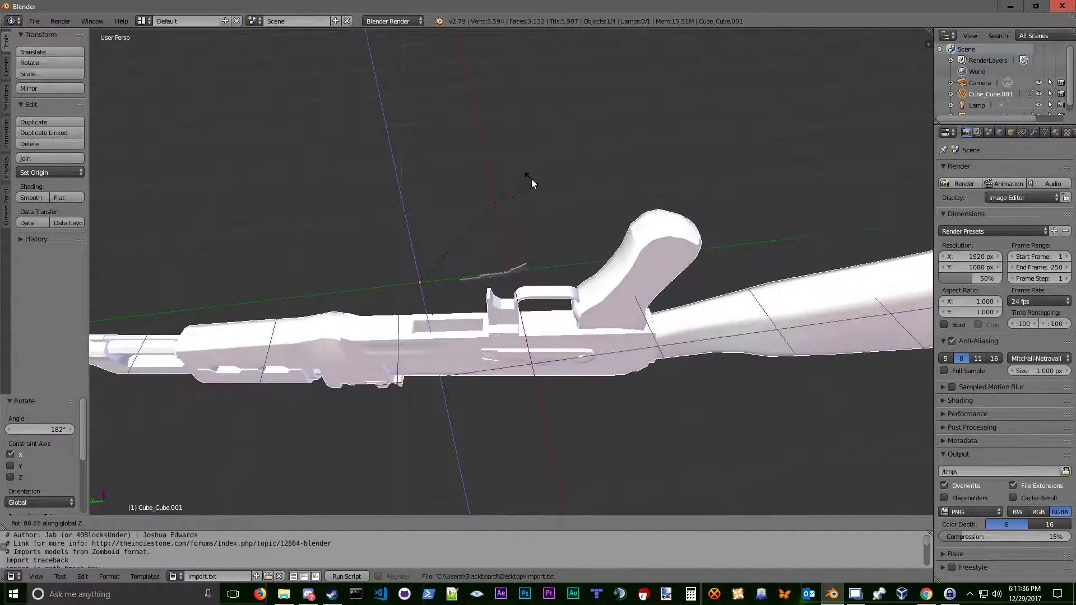
left_click(512, 170)
middle_click_drag(512, 171, 416, 183)
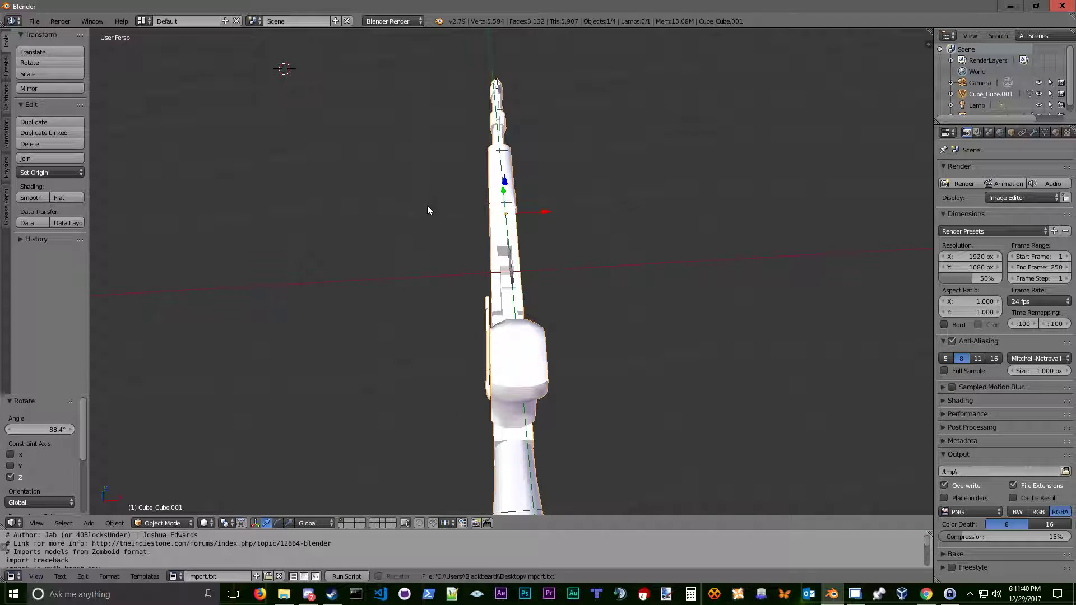
key("z")
key("z")
key("r")
key("z")
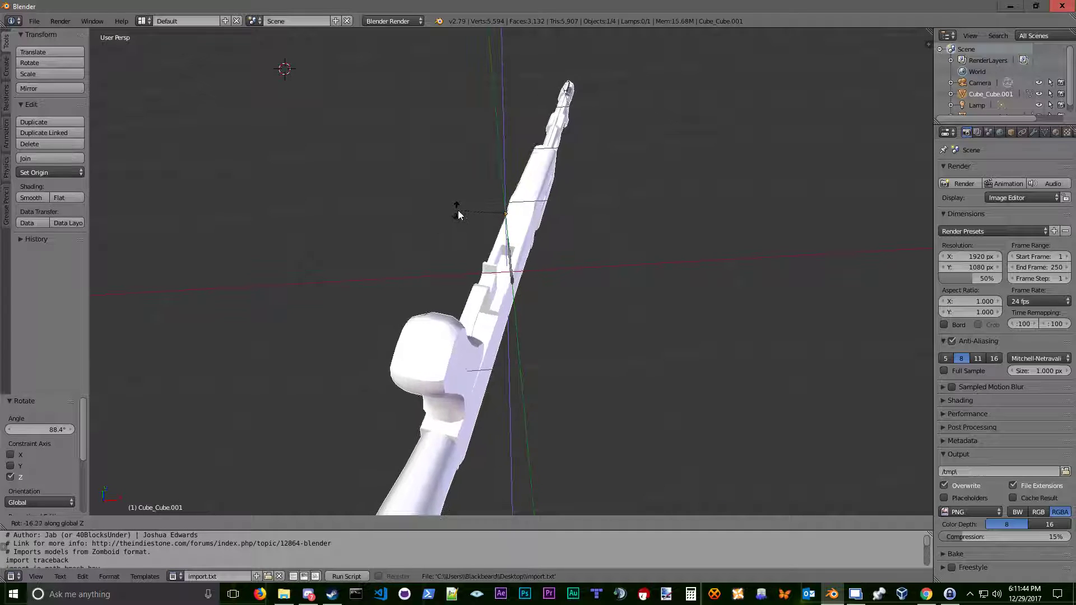
left_click(431, 223)
middle_click_drag(429, 223, 540, 217)
Shrink the AK-47 to 0.071 scale and shift it -0.671 along Y.
key("s")
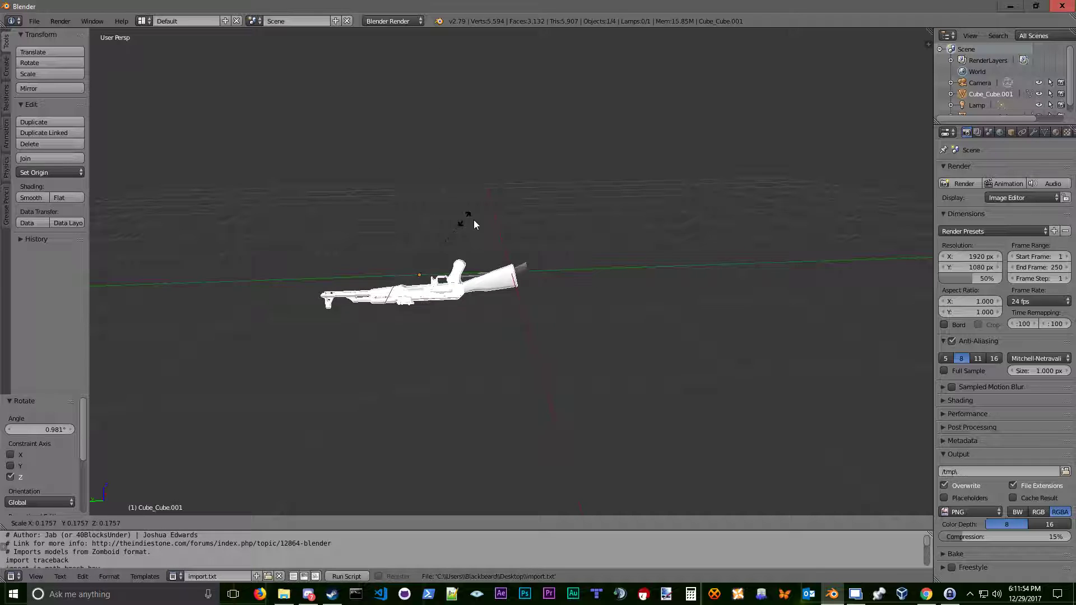
left_click(440, 254)
scroll(439, 253, "up", 7)
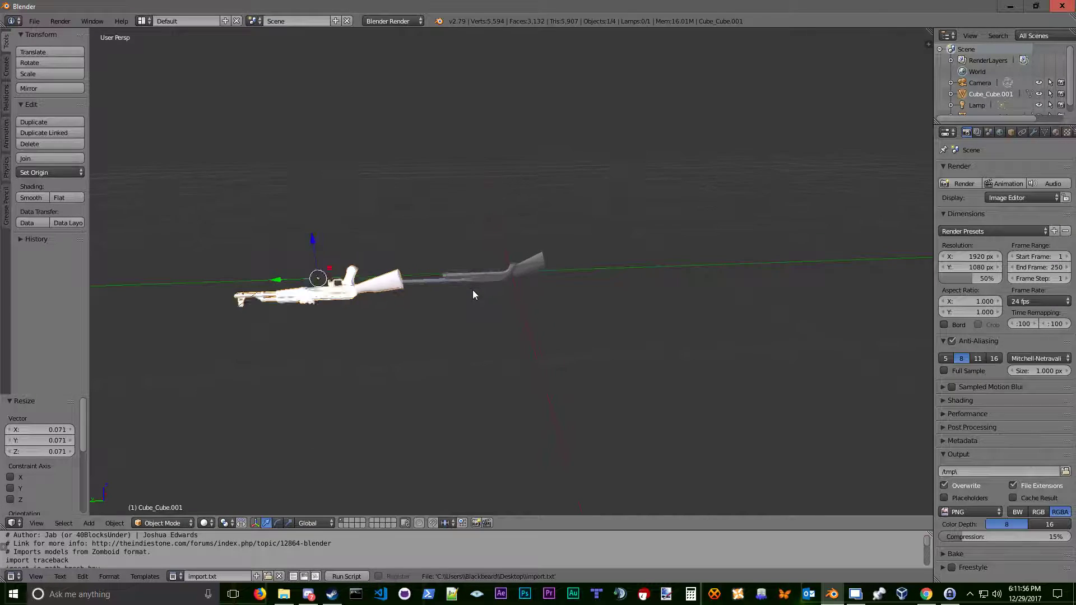
key("g")
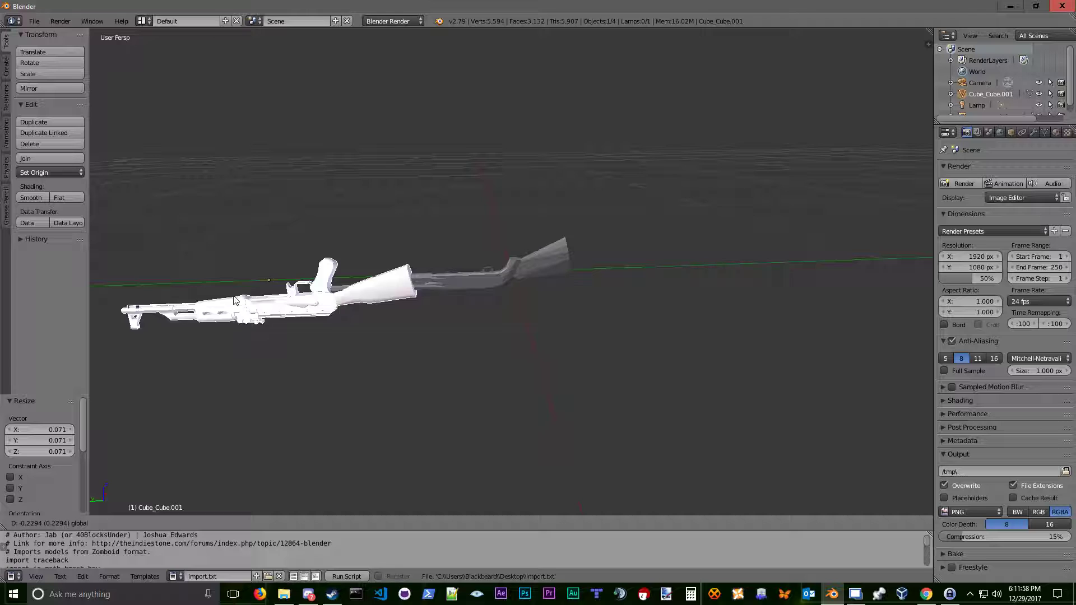
left_click(413, 318)
scroll(412, 322, "up", 3)
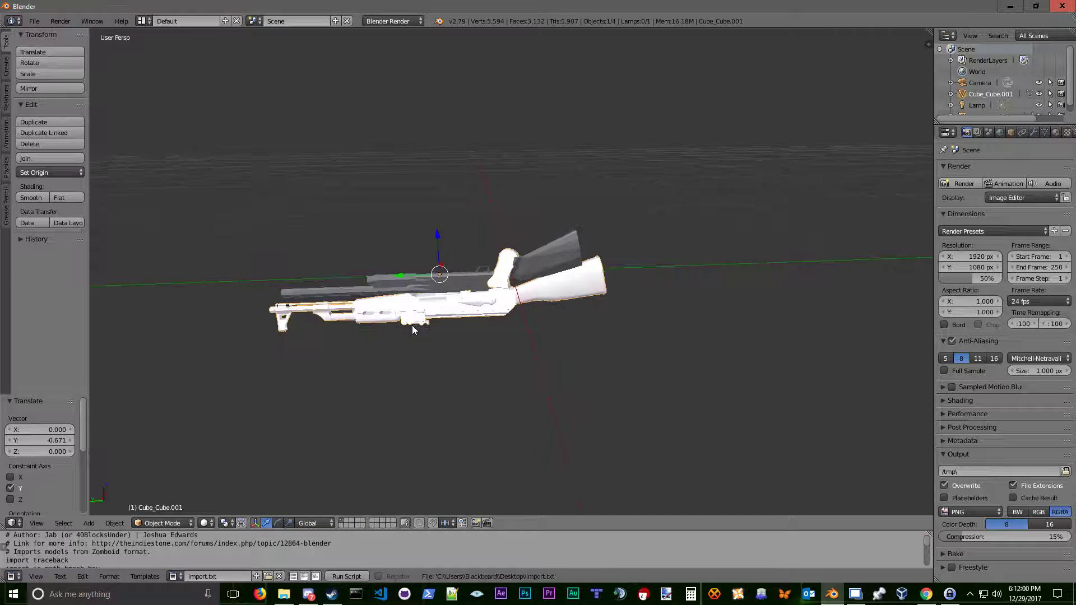
mouse_move(434, 438)
middle_mouse_down()
mouse_move(564, 425)
mouse_move(557, 408)
mouse_move(442, 427)
middle_mouse_up()
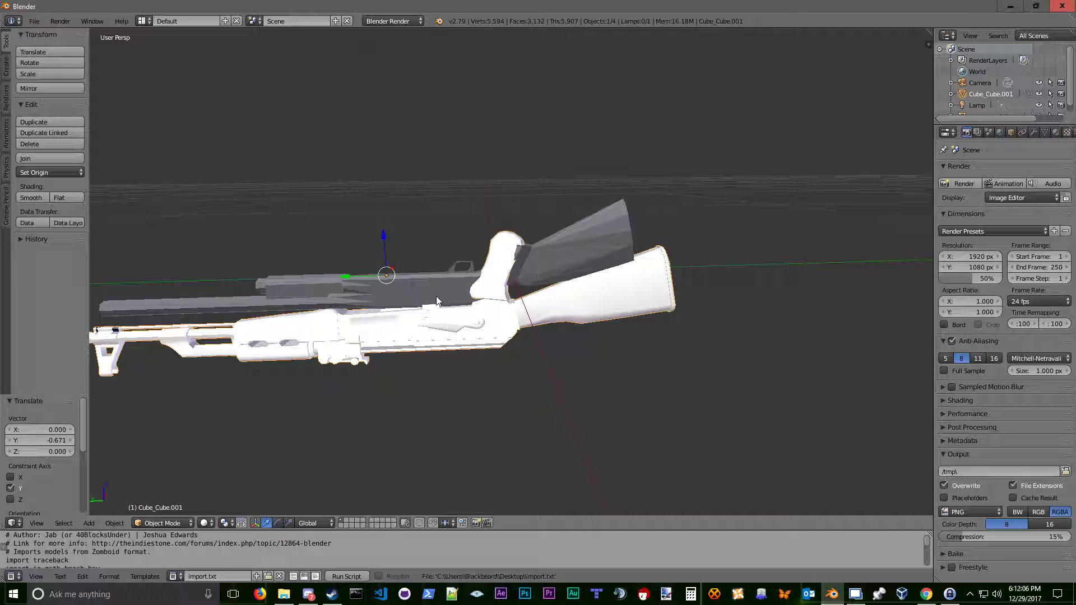
Rescale the rifle by 0.816 so it matches the shotgun's size.
key("s")
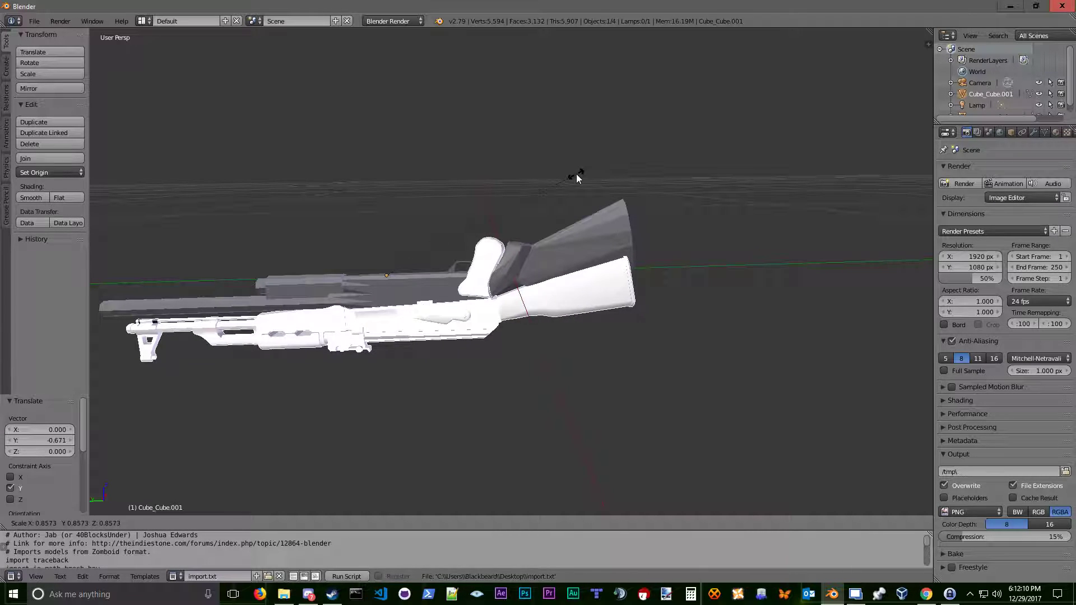
left_click(567, 179)
middle_click_drag(556, 190, 550, 334)
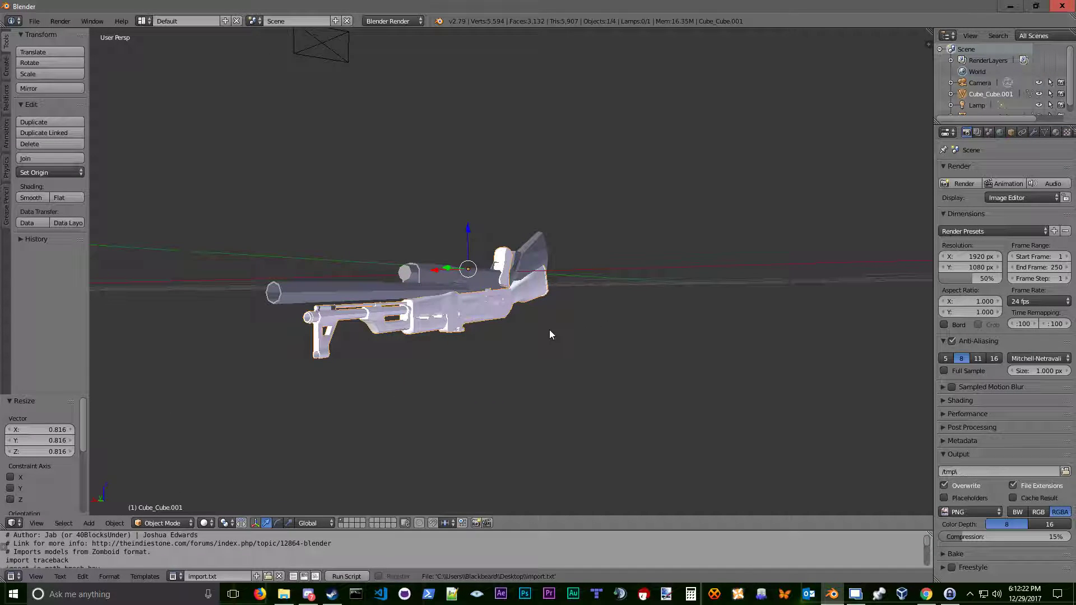
Tilt the AK-47 1.84° about the global X axis.
key("r")
key("y")
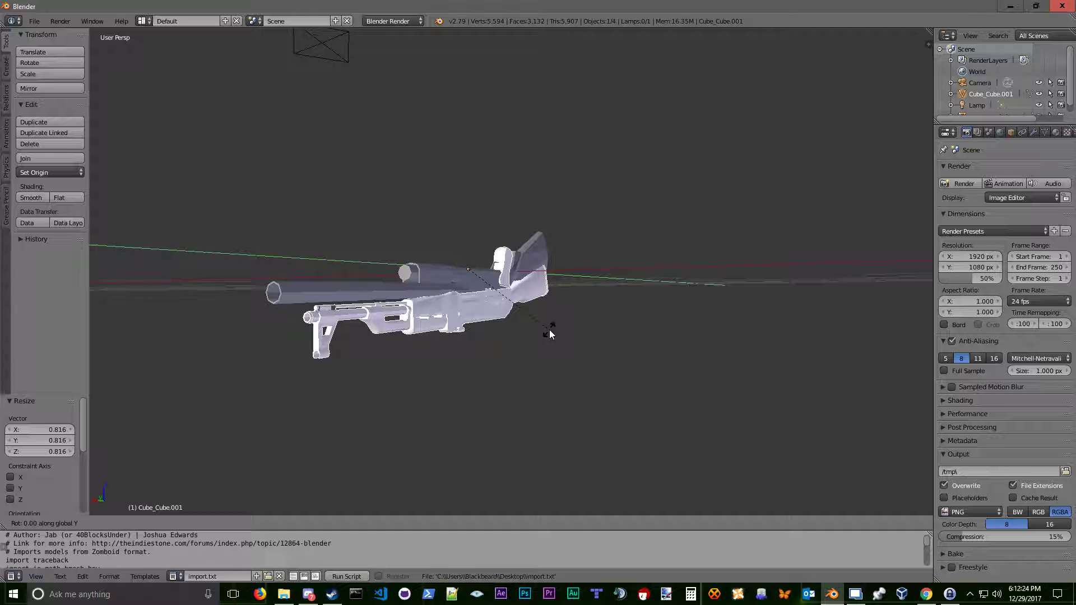
key("Escape")
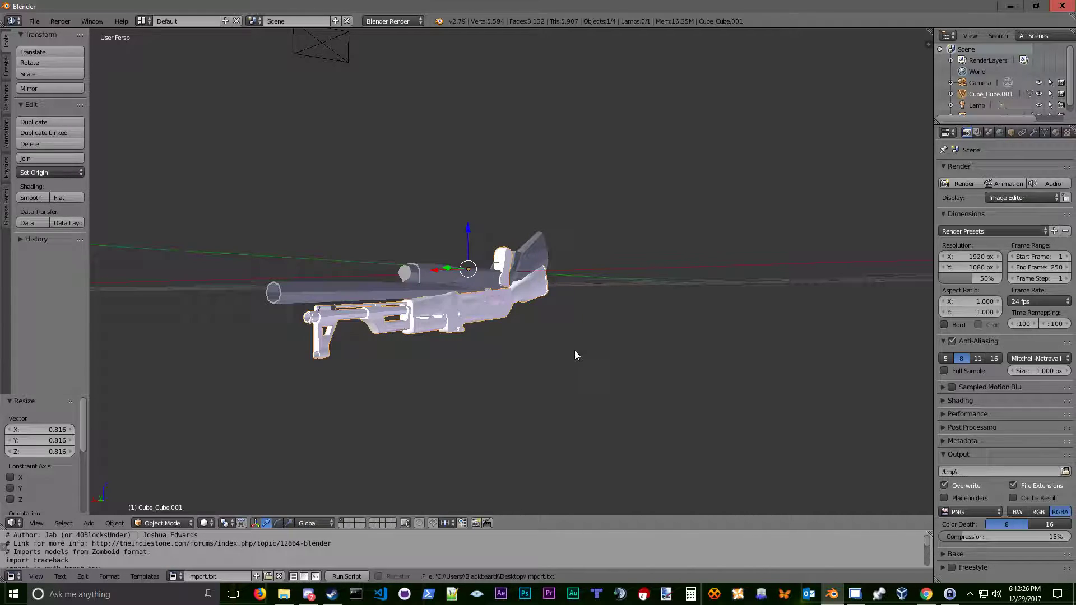
middle_click_drag(575, 355, 608, 363)
key("r")
key("x")
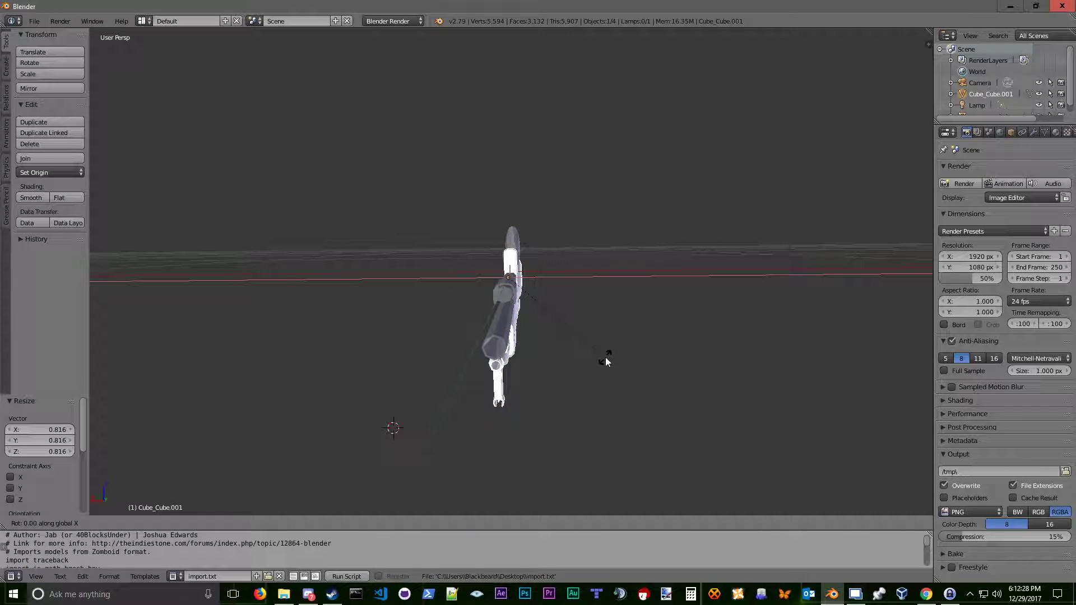
key("z")
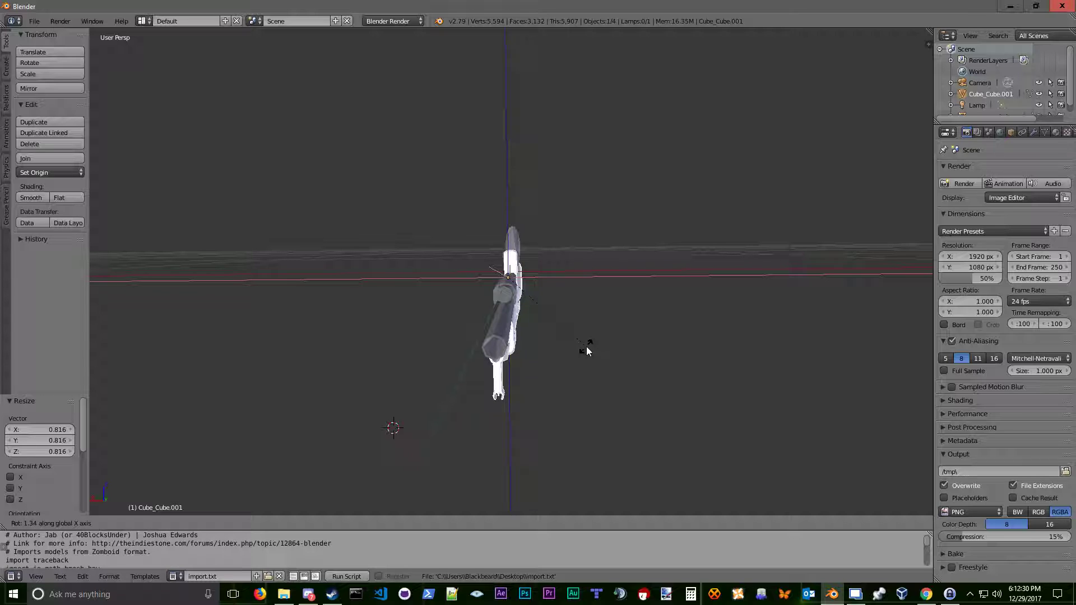
key("Escape")
middle_click_drag(625, 358, 613, 364)
key("r")
key("x")
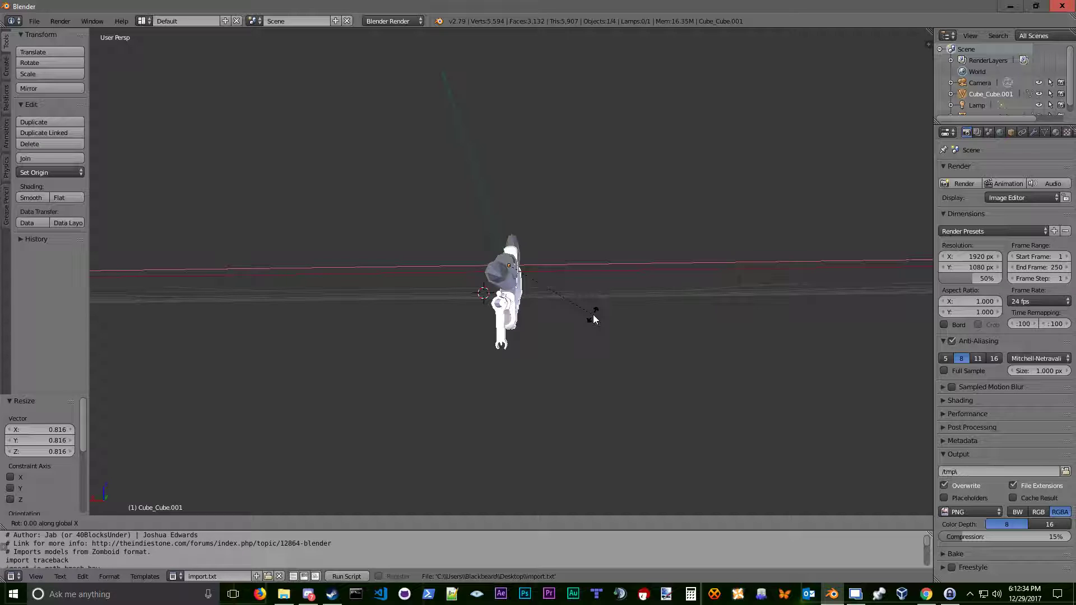
left_click(586, 317)
middle_click_drag(587, 317, 499, 319)
Correct the rifle's X-axis tilt to -1.49°.
key("r")
key("x")
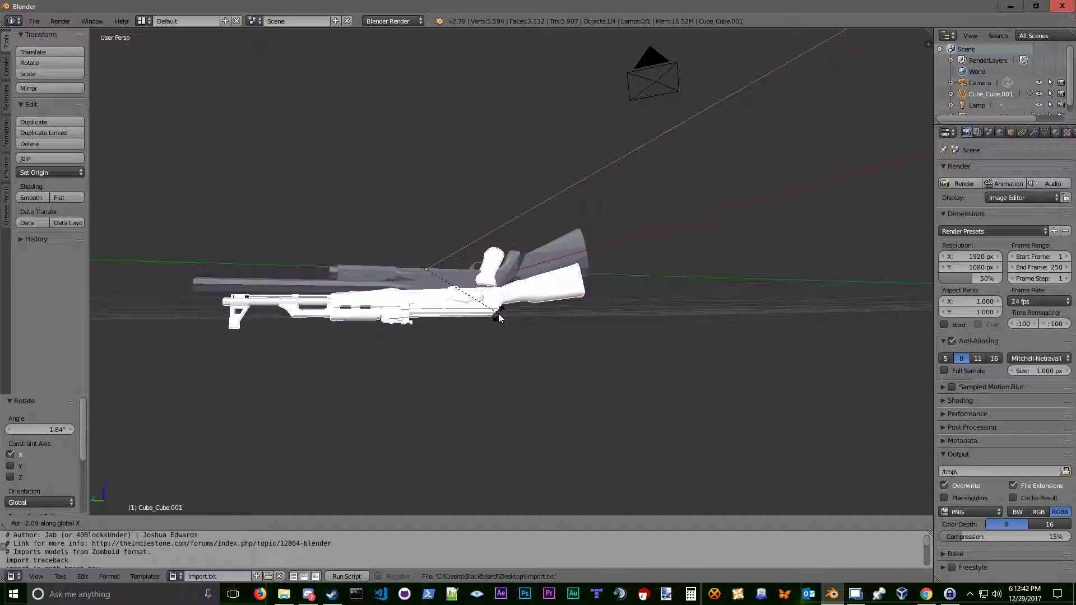
left_click(496, 314)
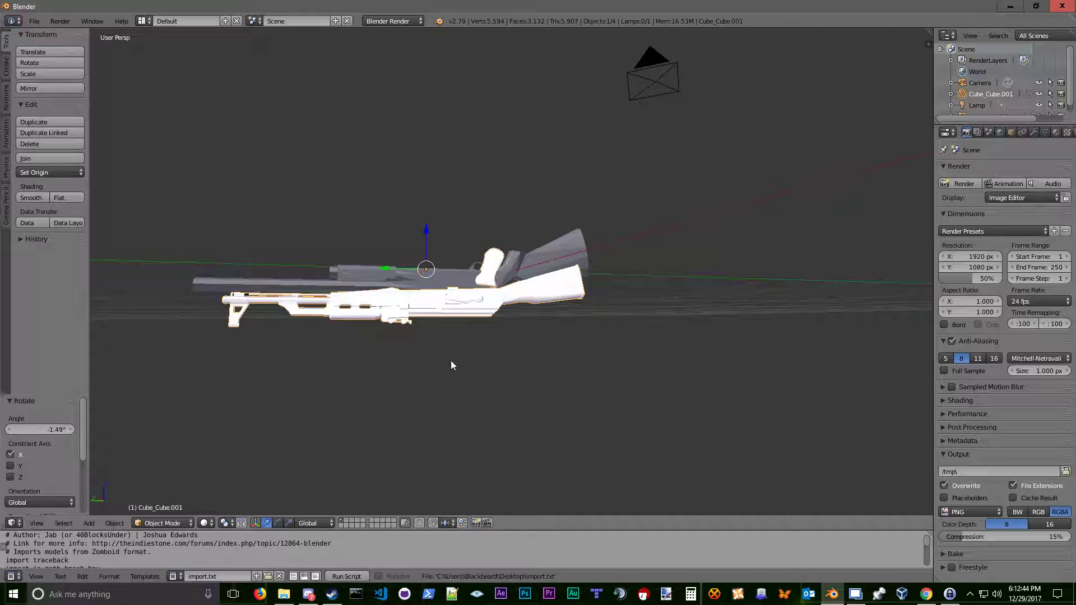
middle_click_drag(451, 361, 673, 222)
scroll(658, 396, "up", 3)
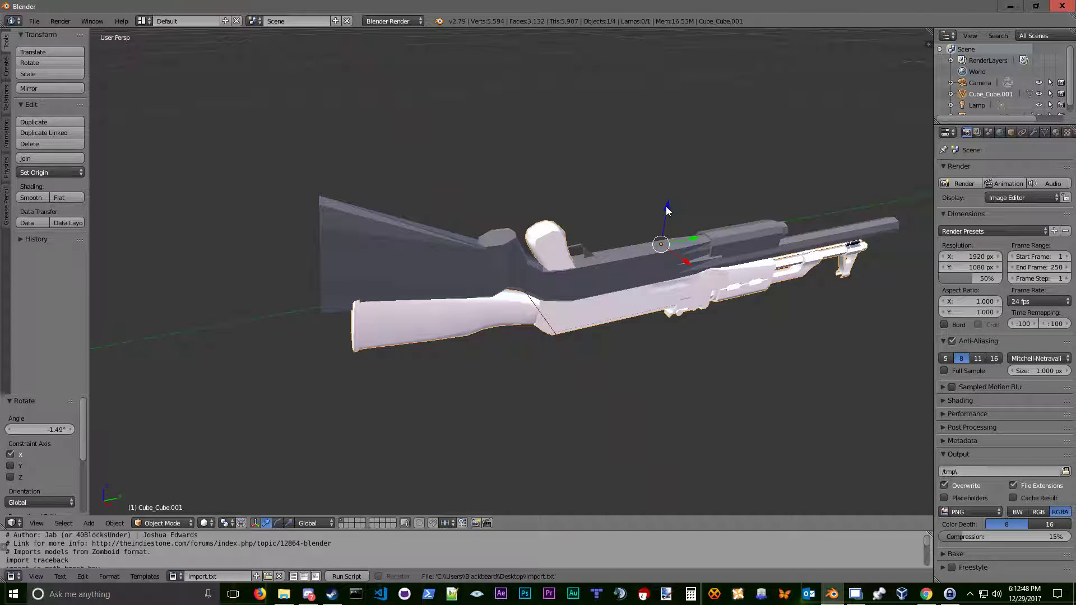
Raise the rifle slightly along Z to sit along the shotgun.
key("g")
key("z")
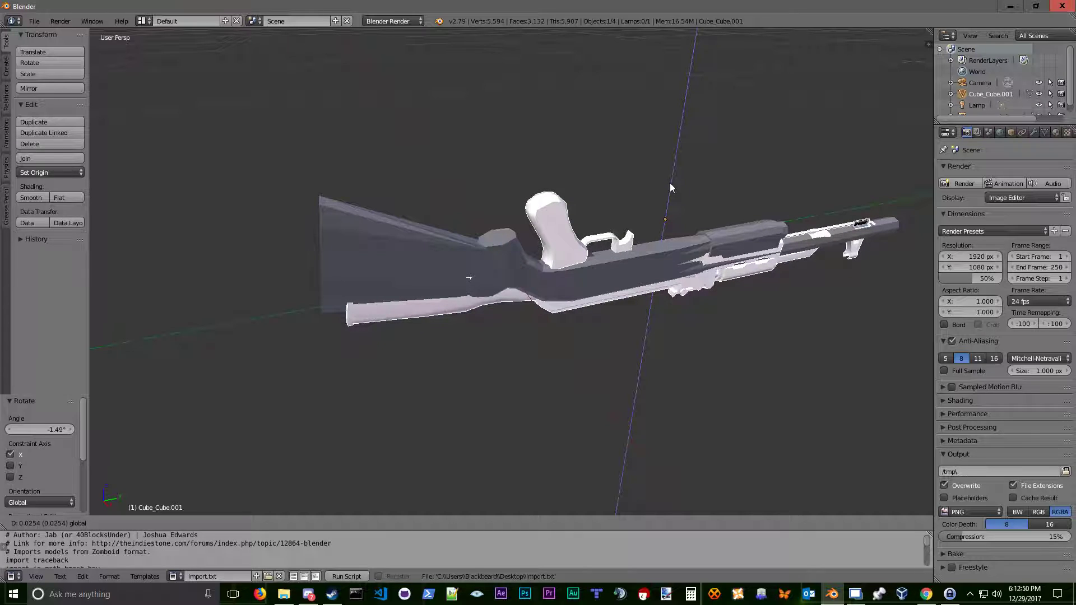
left_click(670, 183)
Deselect everything, select the Zomboid shotgun and delete it from the scene.
key("a")
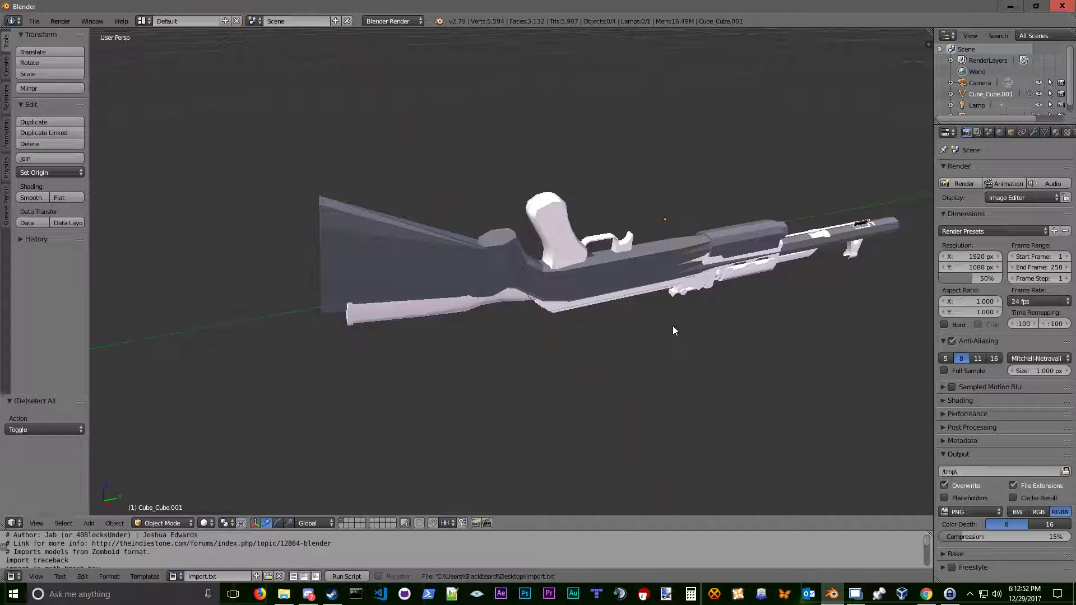
right_click(332, 211)
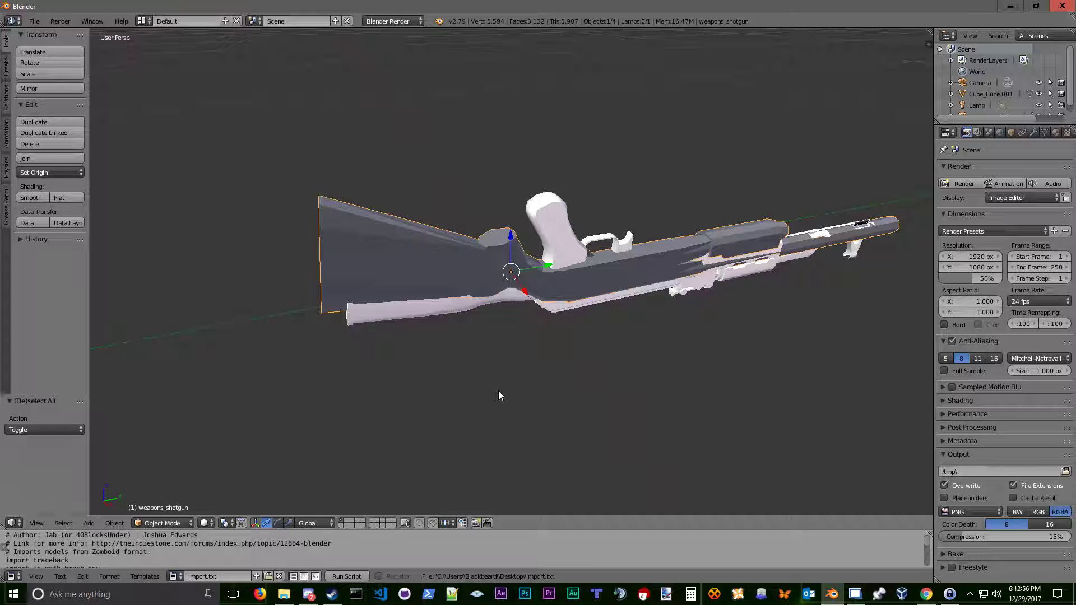
middle_click_drag(500, 396, 521, 384)
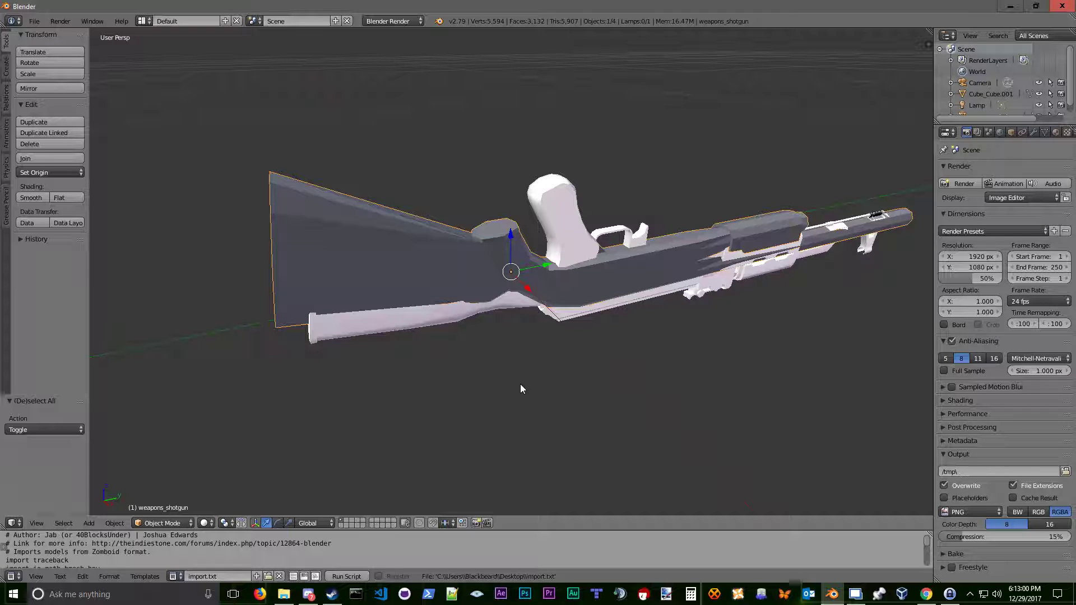
key("x")
left_click(520, 384)
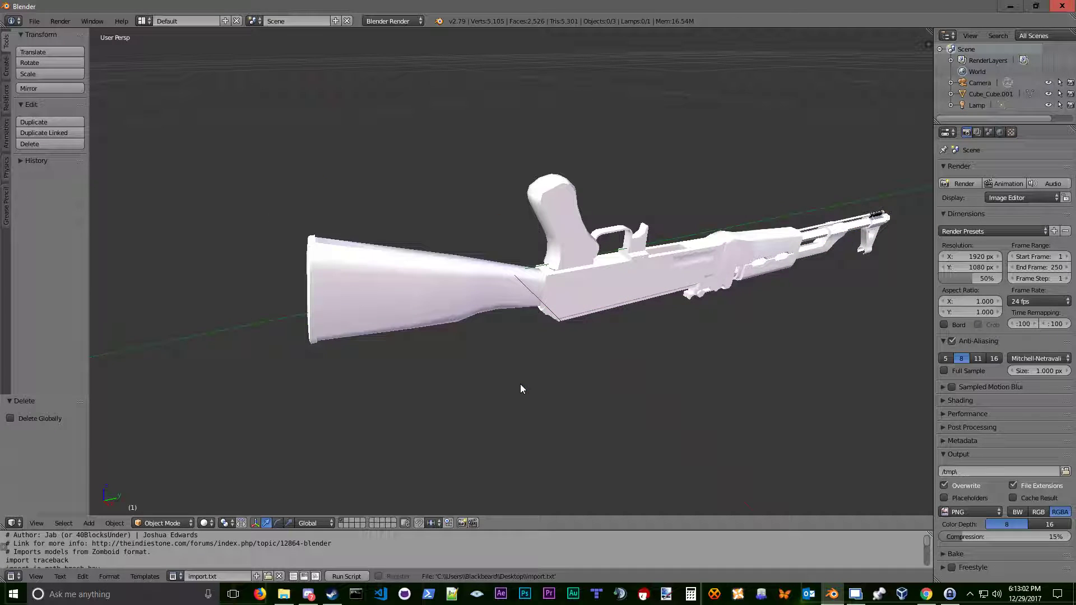
middle_click_drag(516, 387, 485, 402)
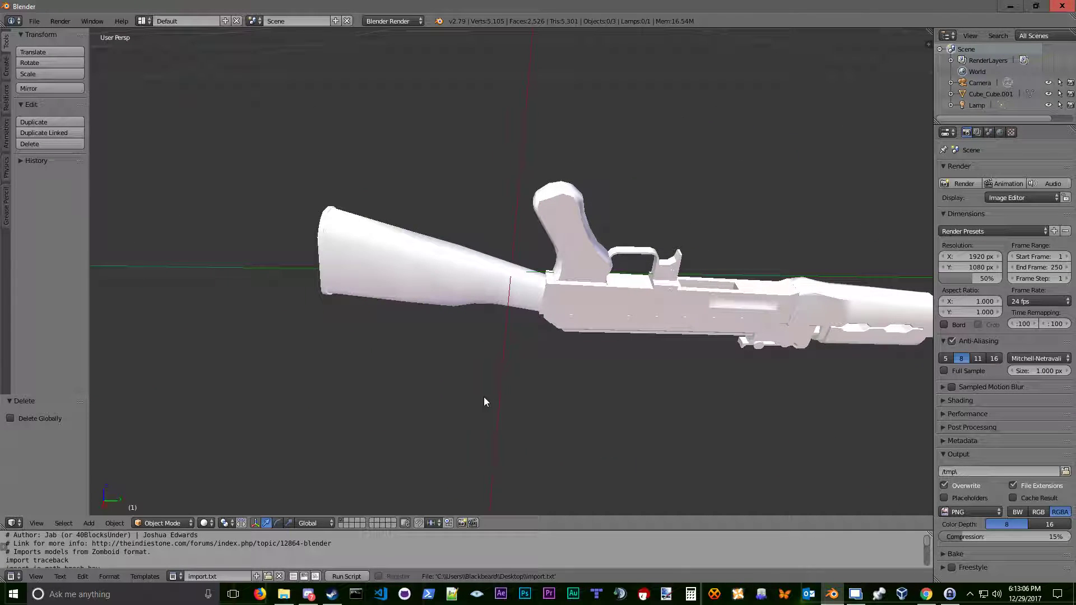
Select the AK-47 and tilt it a further 1.66° about the X axis.
middle_click_drag(886, 367, 646, 359)
middle_click_drag(756, 377, 659, 294)
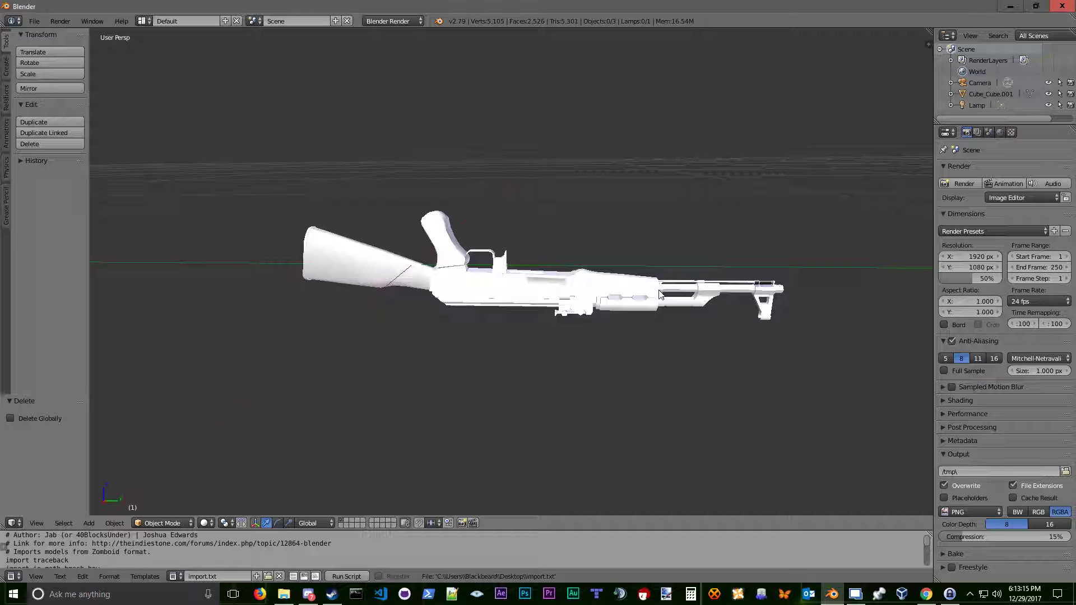
right_click(659, 294)
key("r")
key("x")
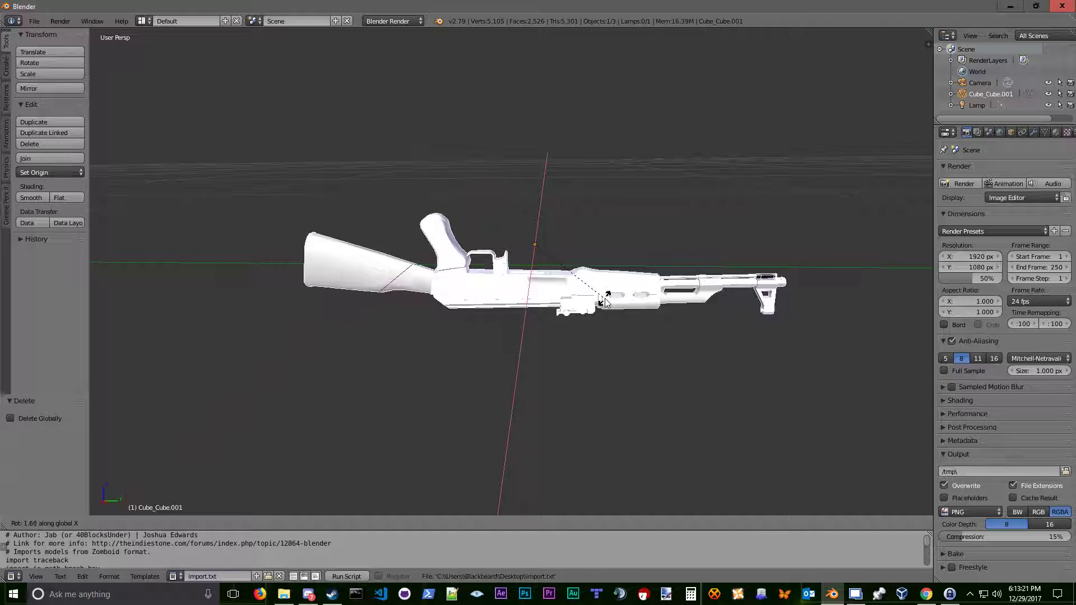
left_click(605, 303)
middle_click_drag(606, 306, 646, 352)
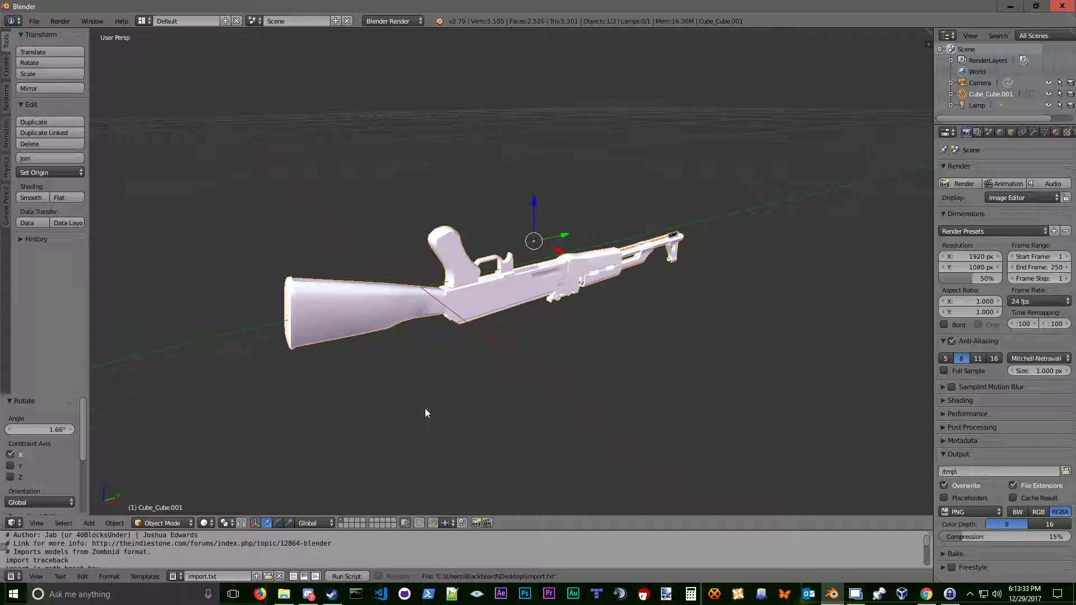
Apply Rotation & Scale to the AK-47 through the Object > Apply menu.
left_click(114, 524)
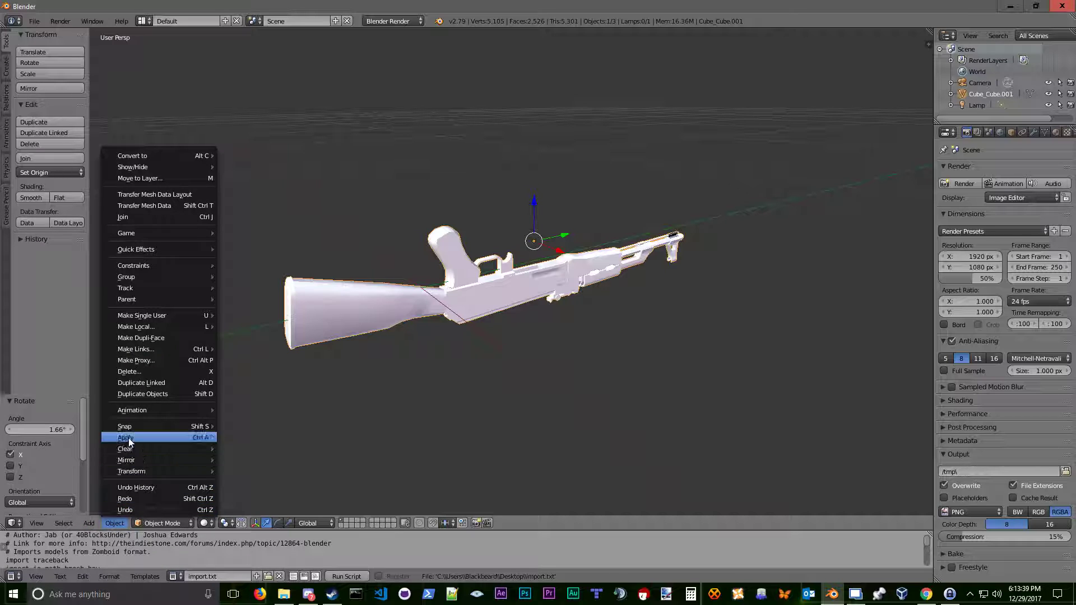
left_click(116, 524)
mouse_move(126, 439)
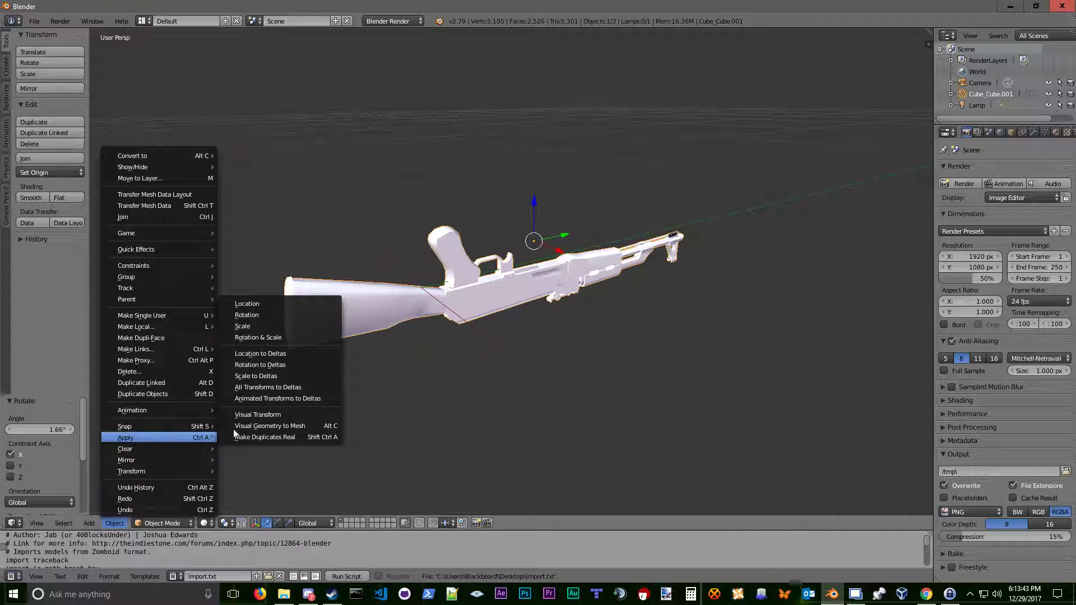
left_click(262, 337)
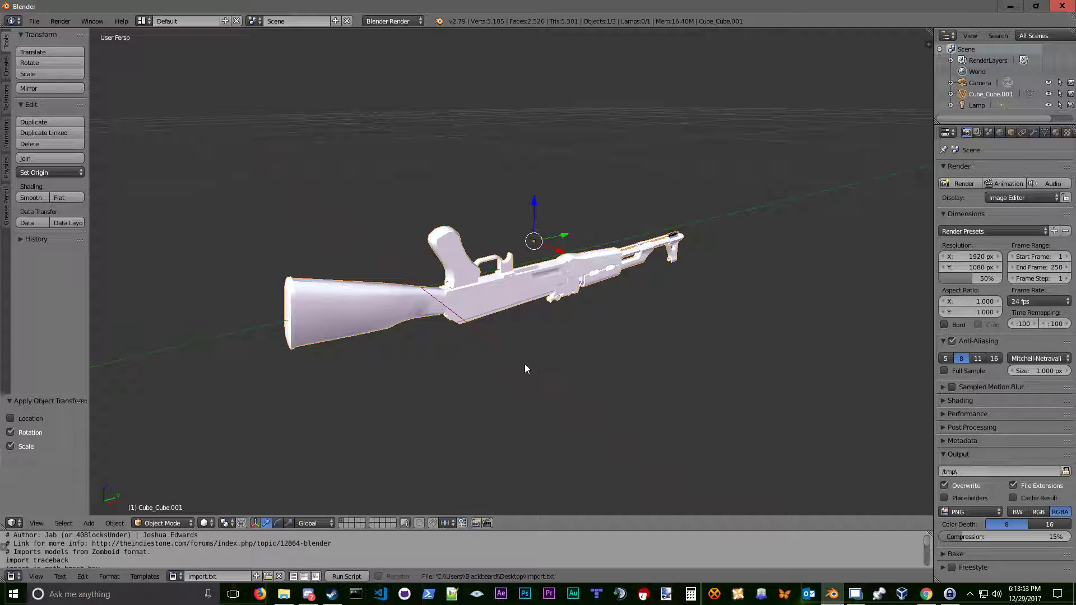
middle_click_drag(525, 365, 646, 366)
middle_click_drag(744, 395, 692, 365)
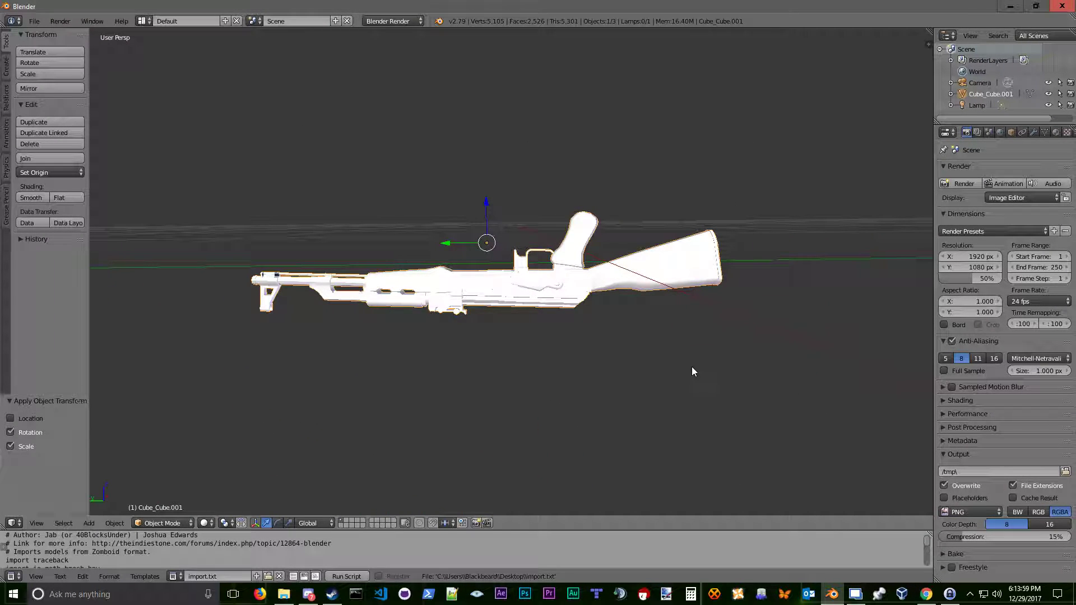
Enter Edit Mode and rotate the whole AK-47 mesh -1.75° about the Y axis.
left_click(149, 522)
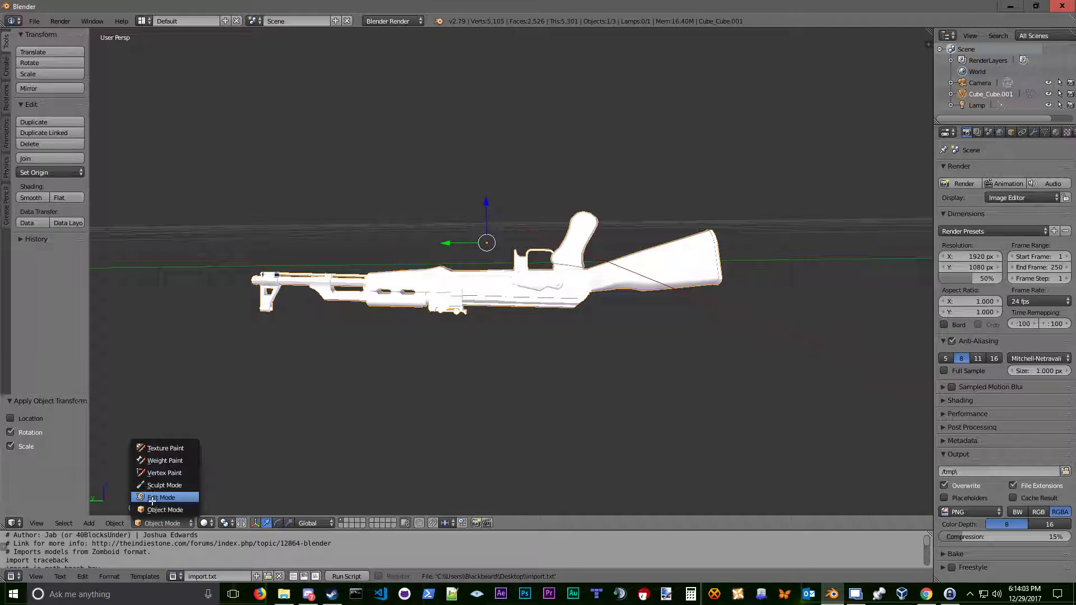
left_click(154, 498)
middle_click_drag(322, 413, 567, 406)
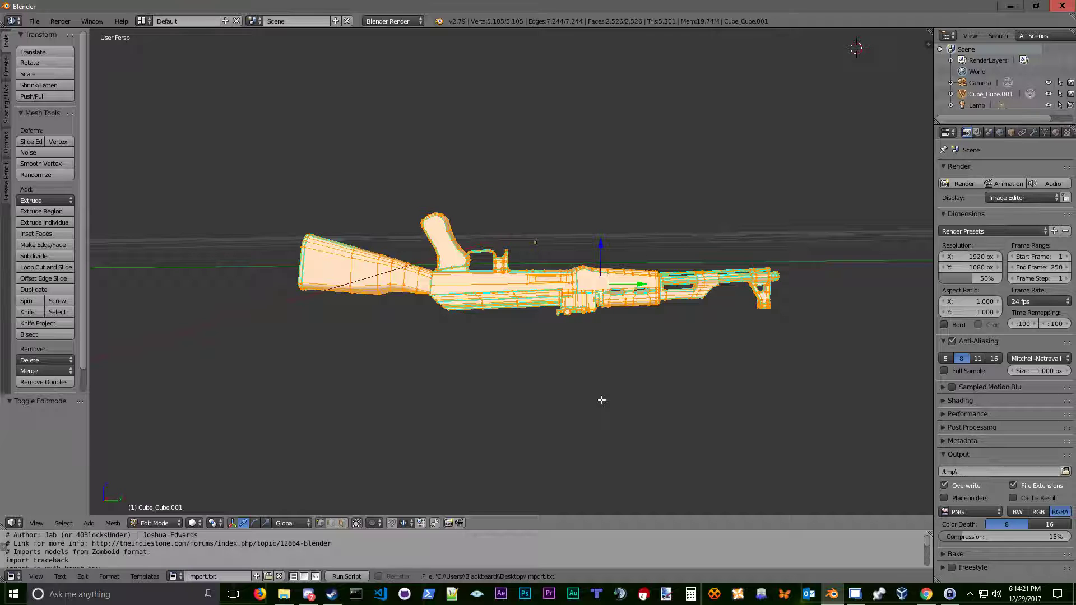
middle_click_drag(540, 377, 615, 413)
key("r")
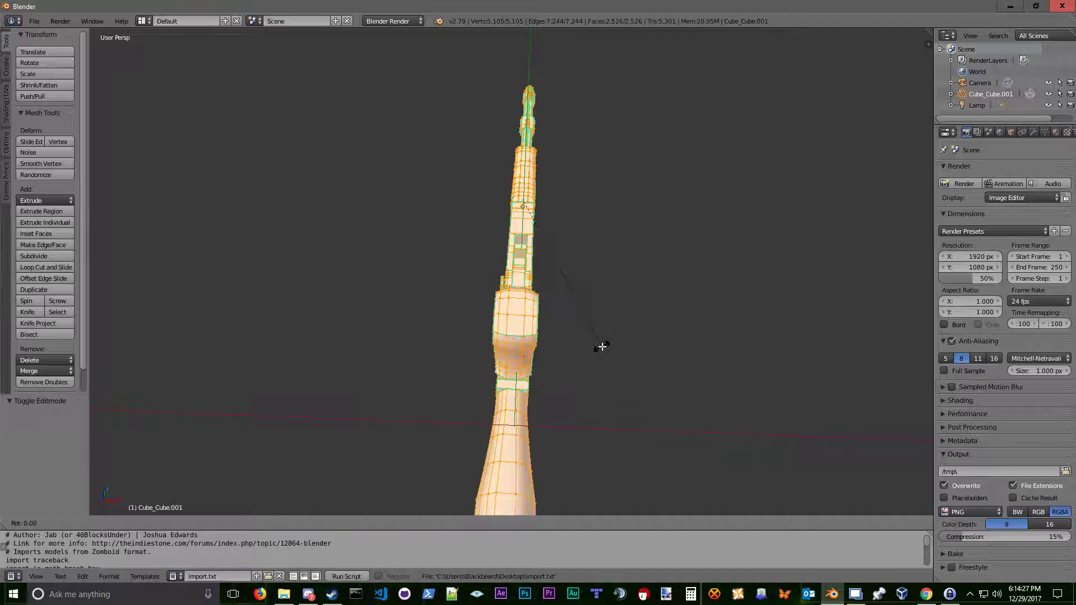
key("y")
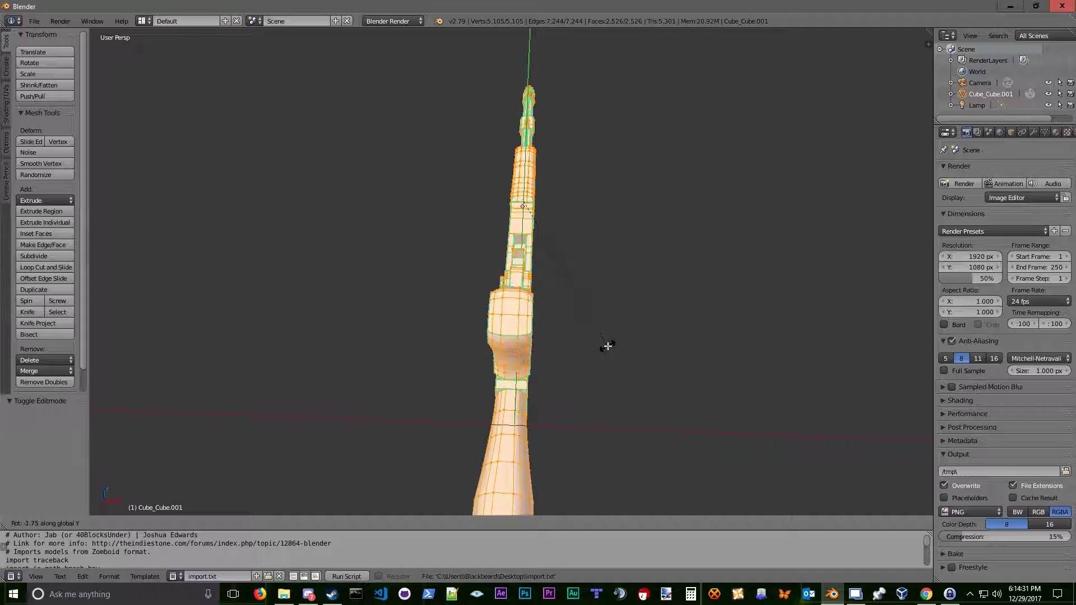
left_click(607, 345)
middle_click_drag(637, 375, 476, 386)
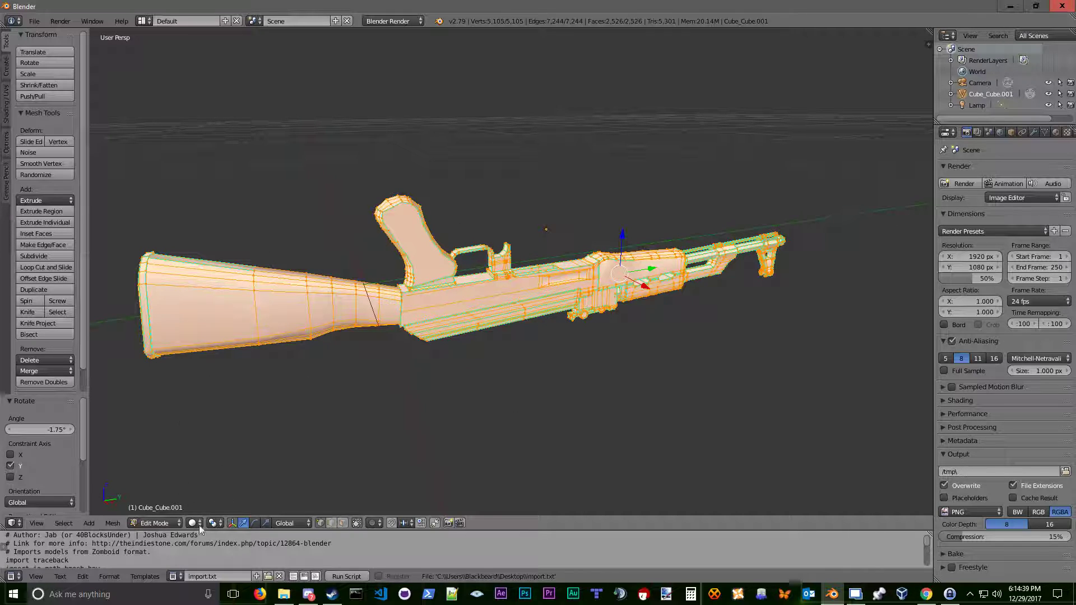
Load the export.txt script into the Text Editor.
left_click(267, 581)
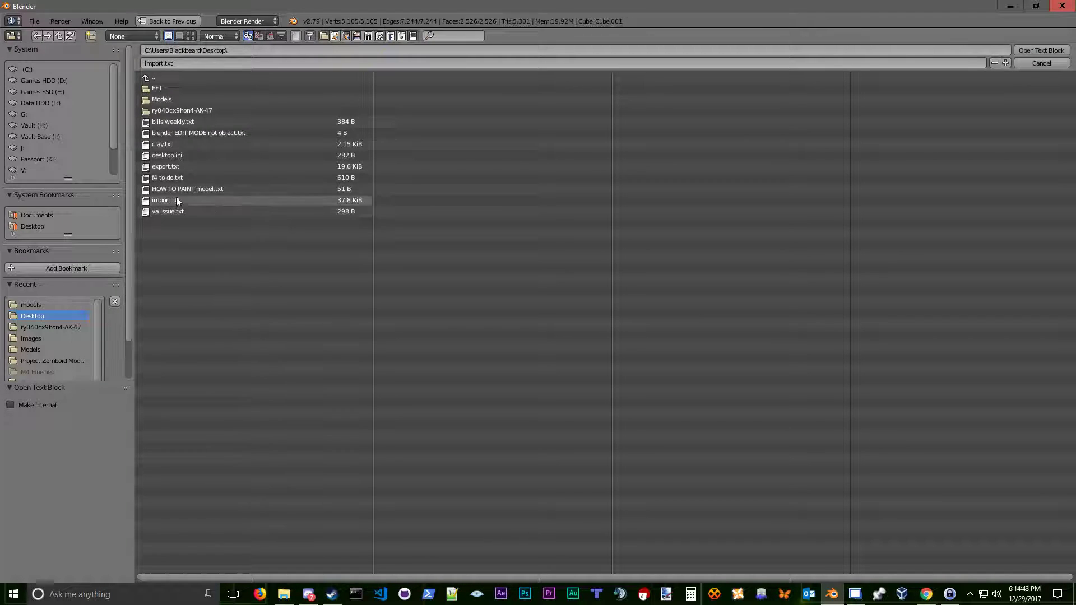
left_click(177, 168)
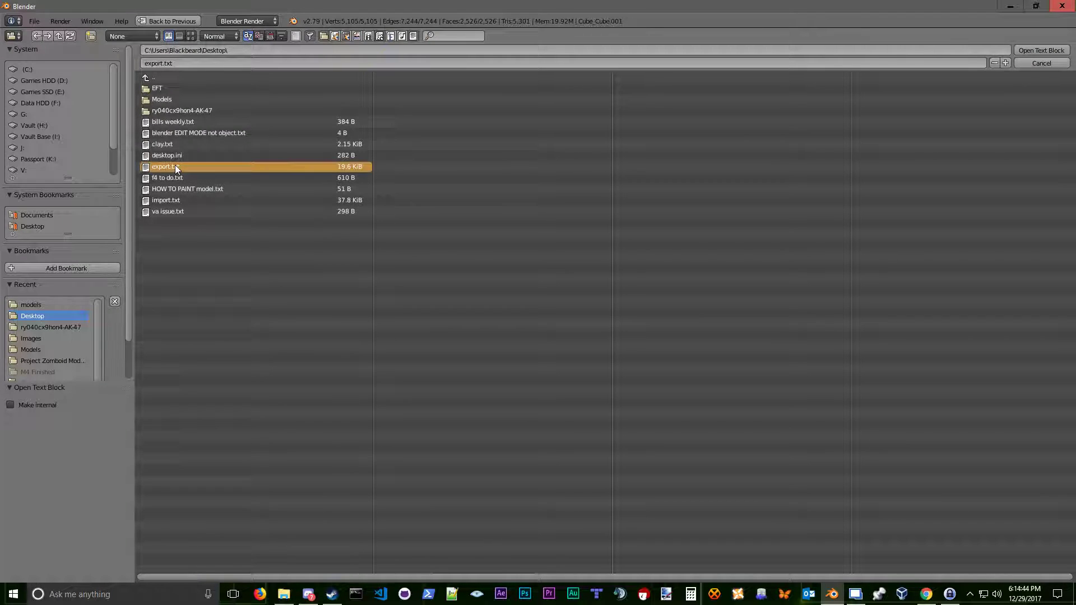
left_click(1041, 50)
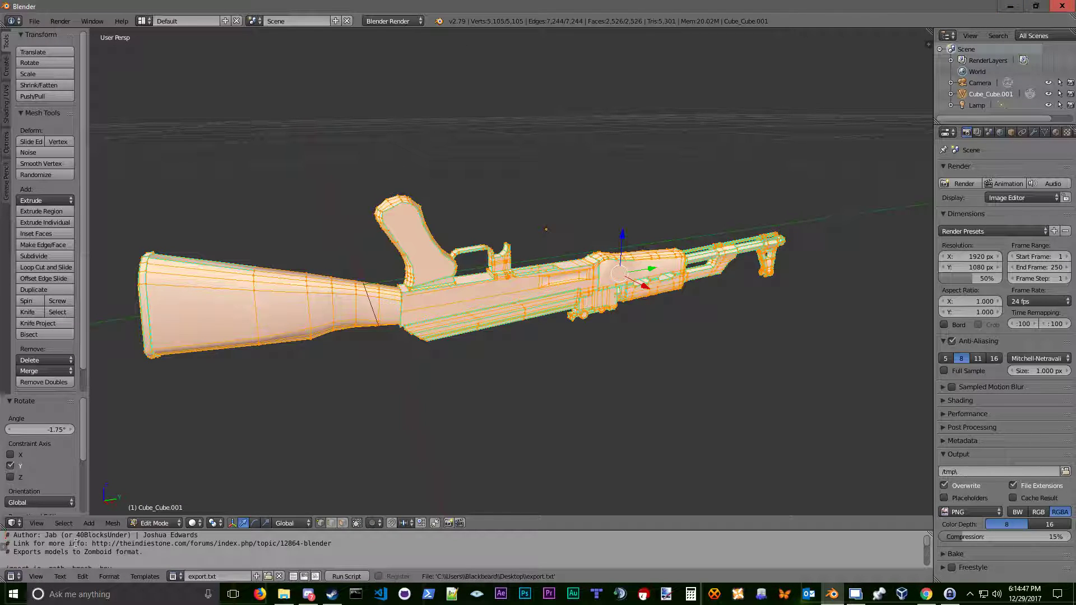
left_click_drag(6, 541, 143, 561)
left_click(135, 559)
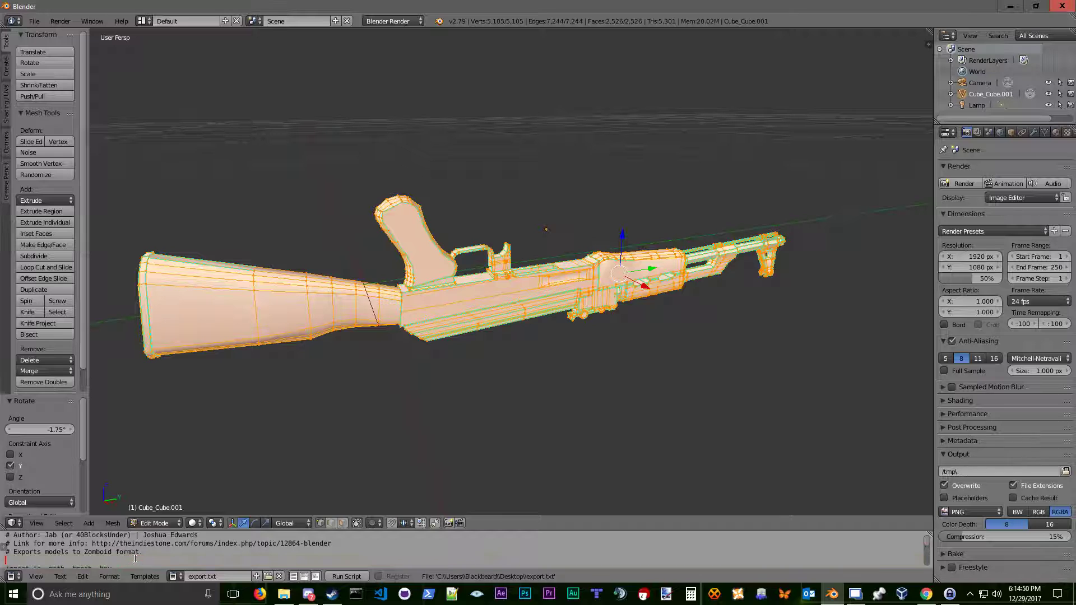
Run the script and export the Zomboid model to the Desktop as ak47.txt.
left_click(348, 576)
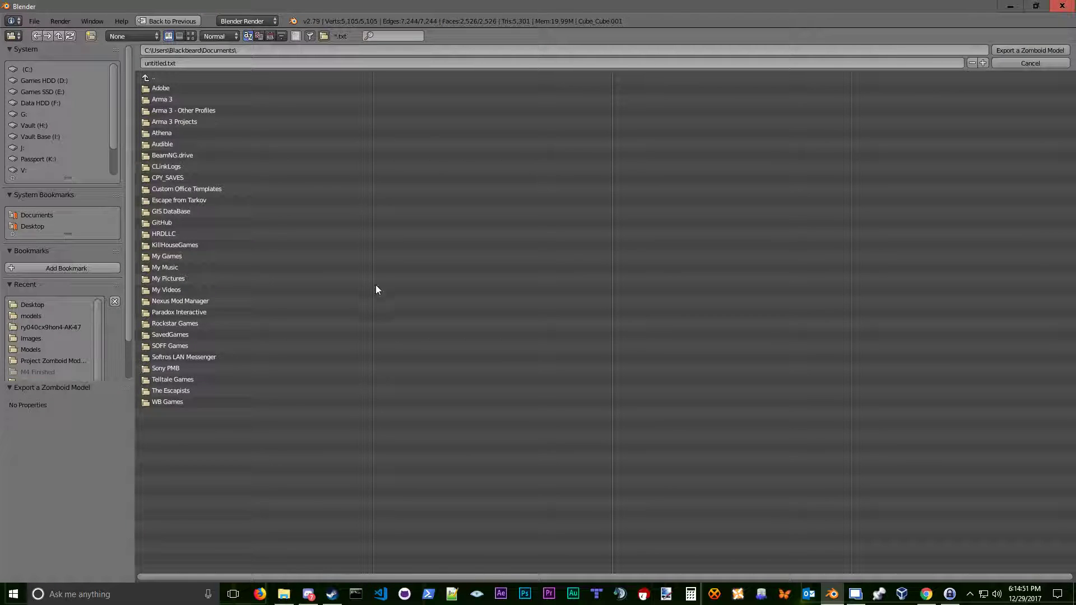
left_click(30, 226)
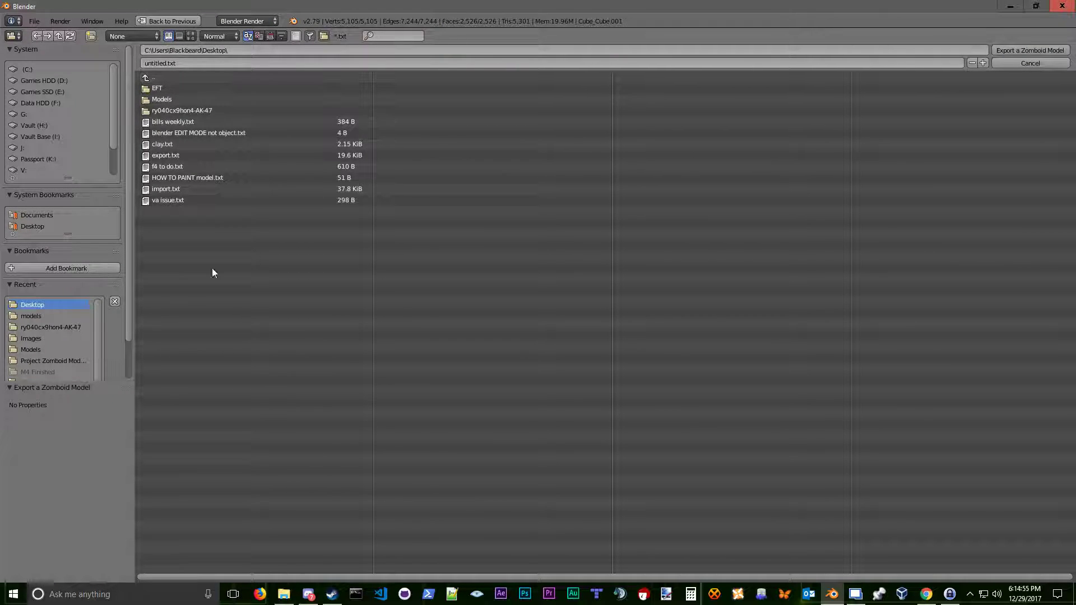
left_click(176, 64)
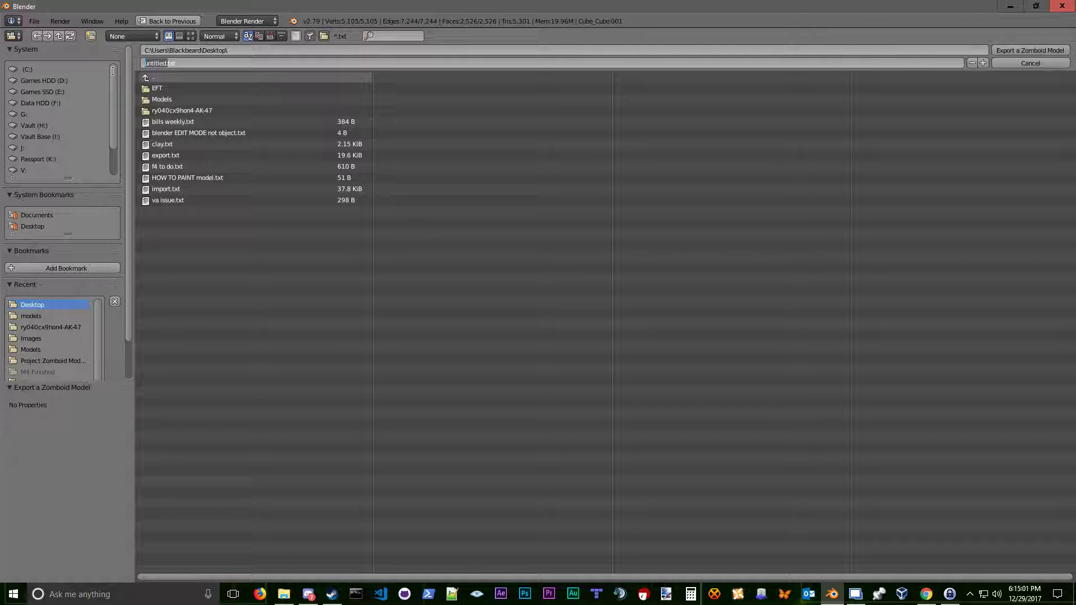
type("ak47")
left_click(1036, 53)
left_click(1038, 52)
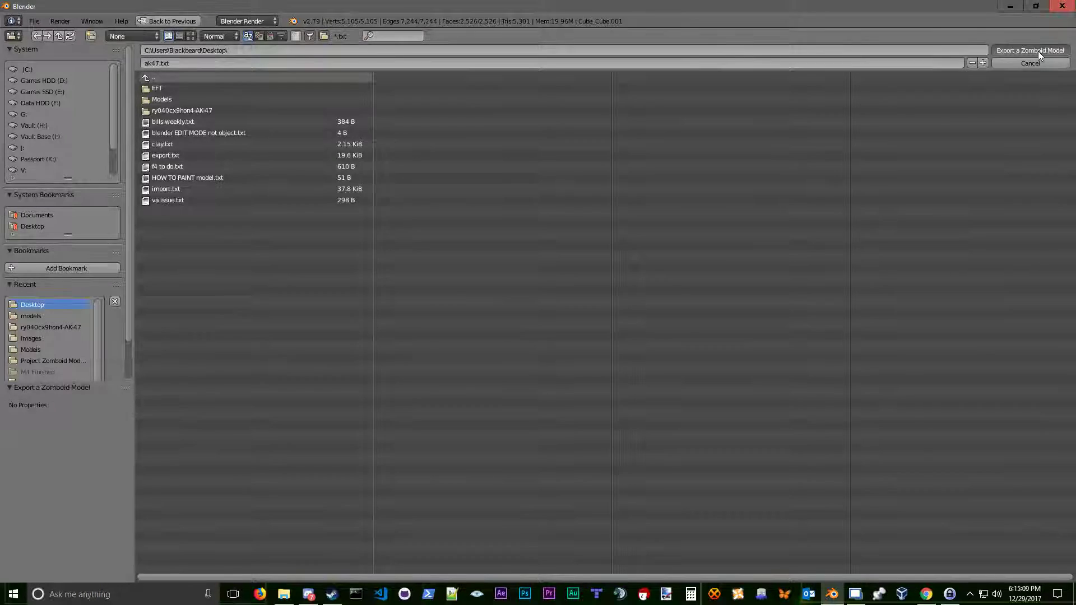
Minimize Blender, open ak47.txt in Notepad and scroll through its mesh header and vertex data.
left_click(1010, 5)
left_click_drag(248, 53, 350, 119)
double_click(26, 140)
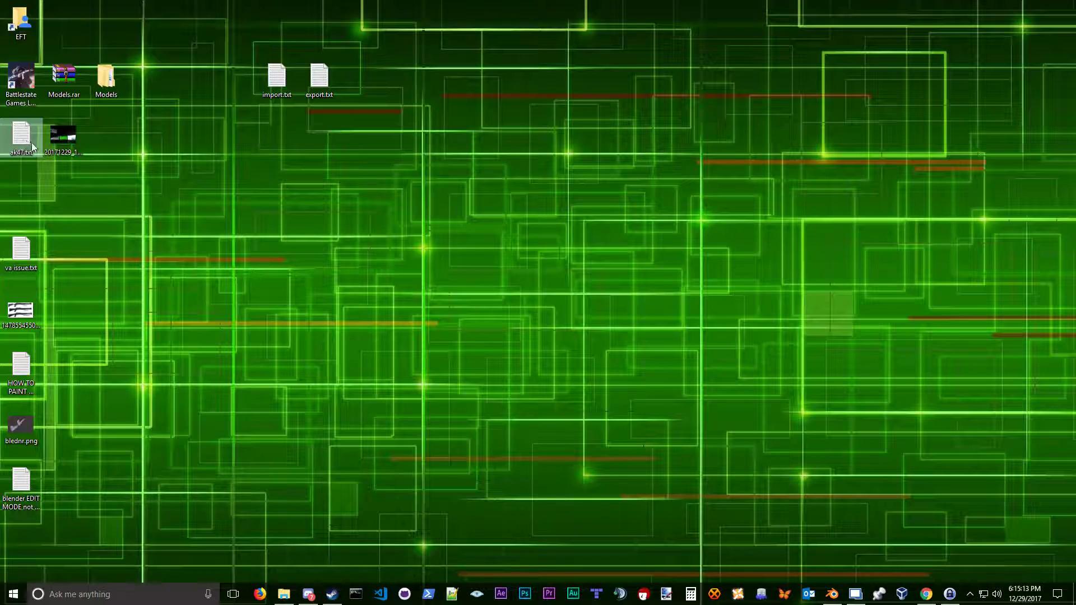
left_click(695, 88)
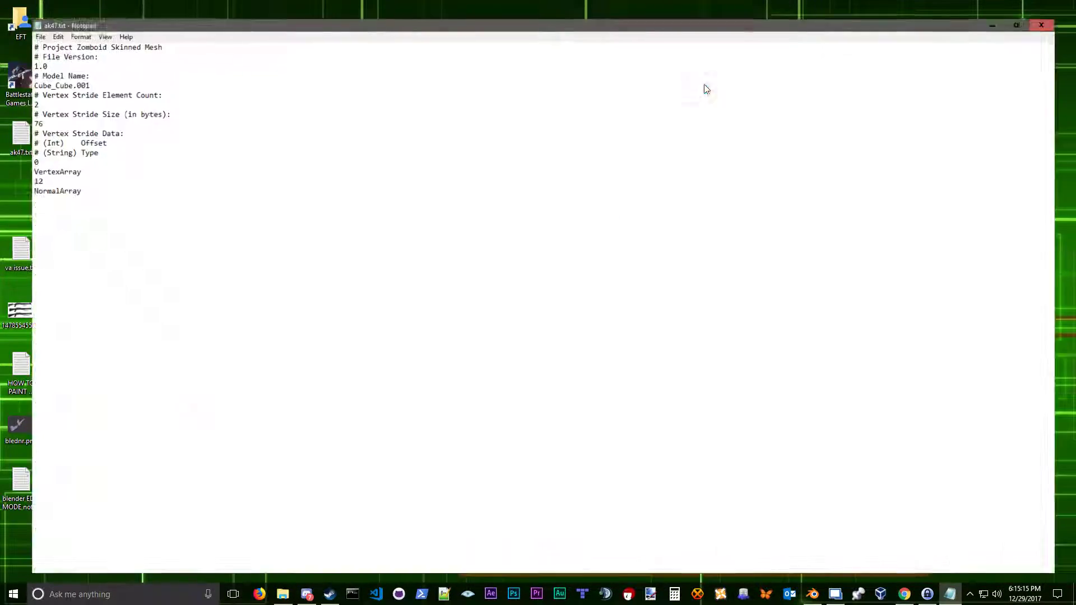
left_click(31, 29)
left_click_drag(42, 35, 73, 212, "shift")
scroll(168, 216, "down", 20)
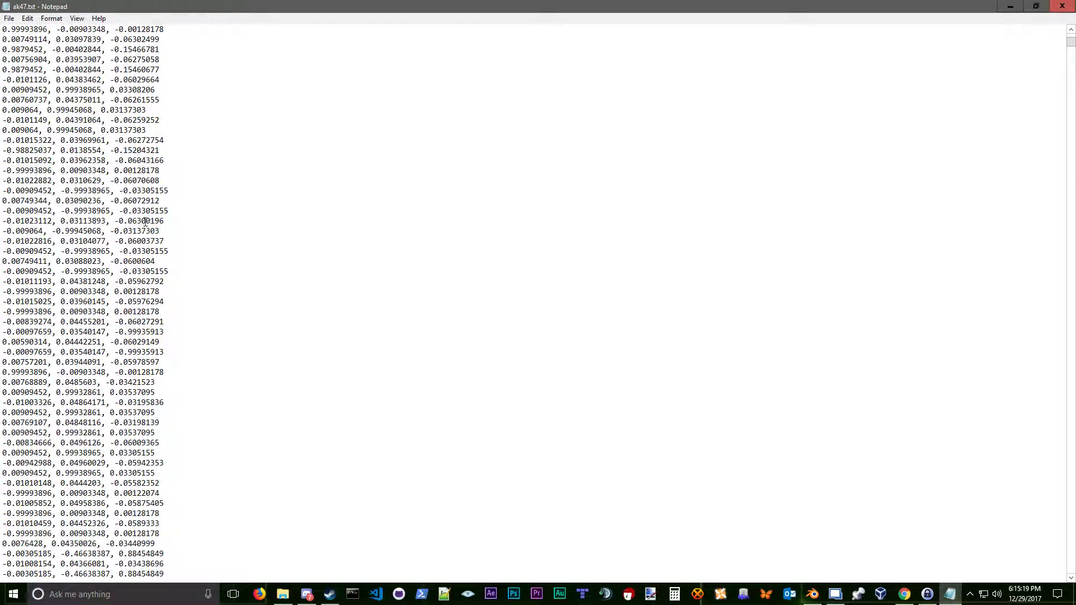
scroll(167, 224, "down", 7)
scroll(171, 237, "up", 20)
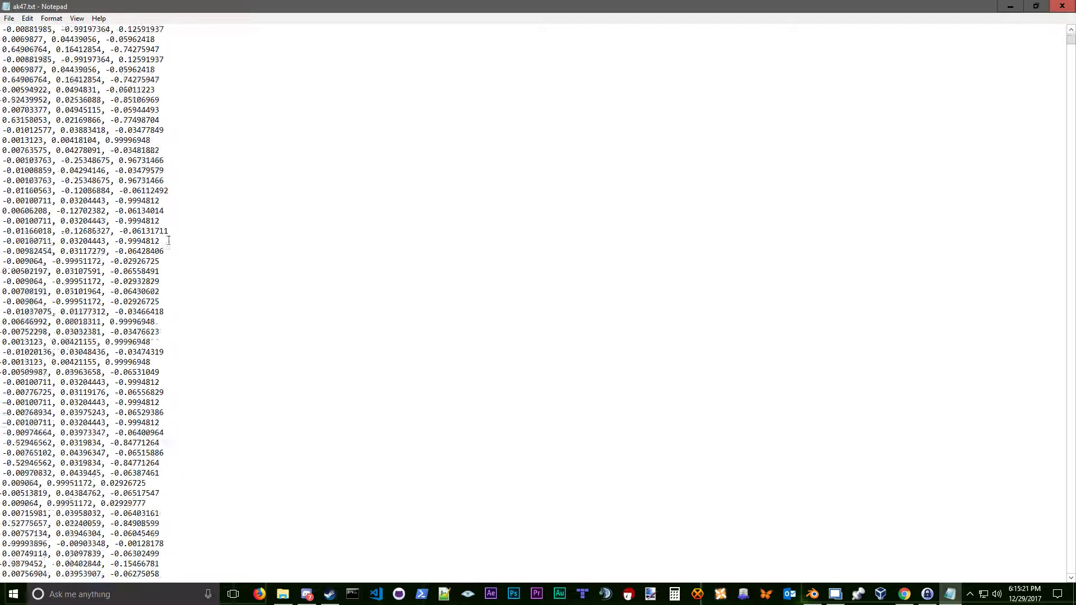
left_click(119, 209)
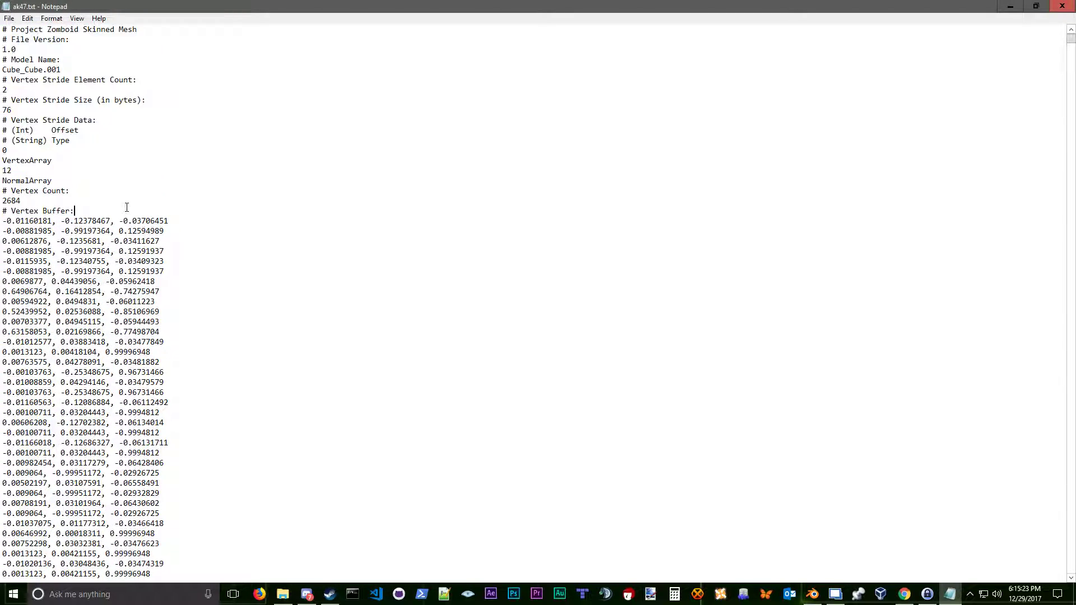
left_click_drag(830, 6, 470, 137)
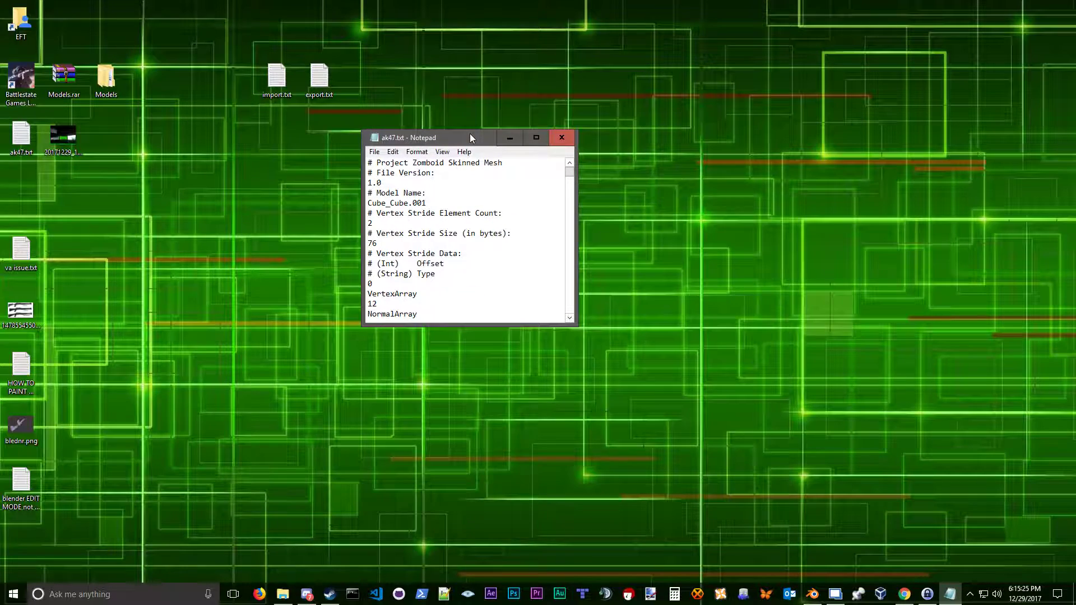
Close the ak47.txt Notepad window.
left_click(562, 139)
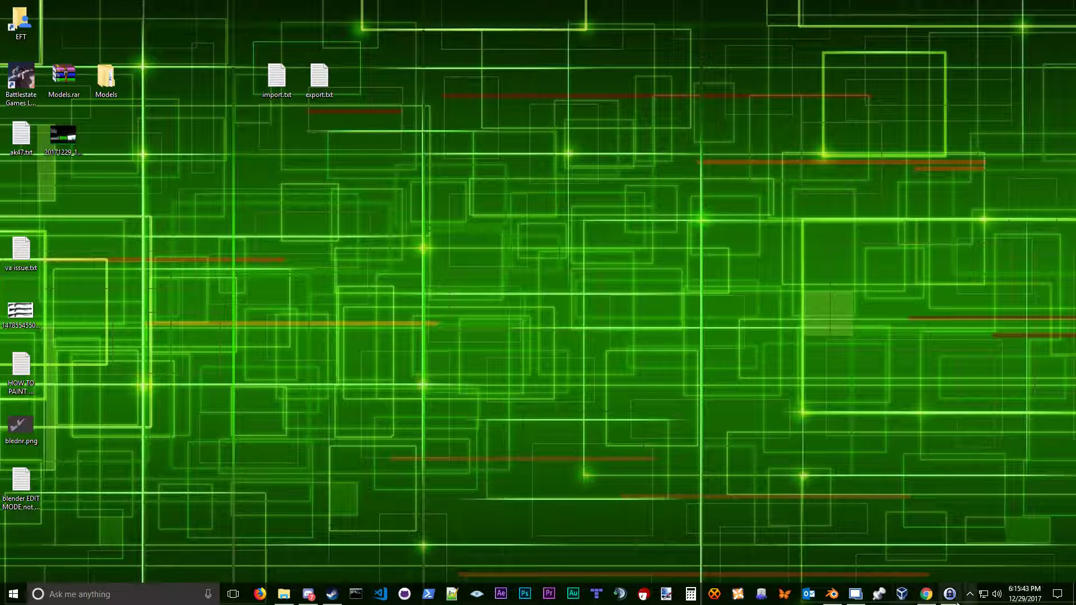